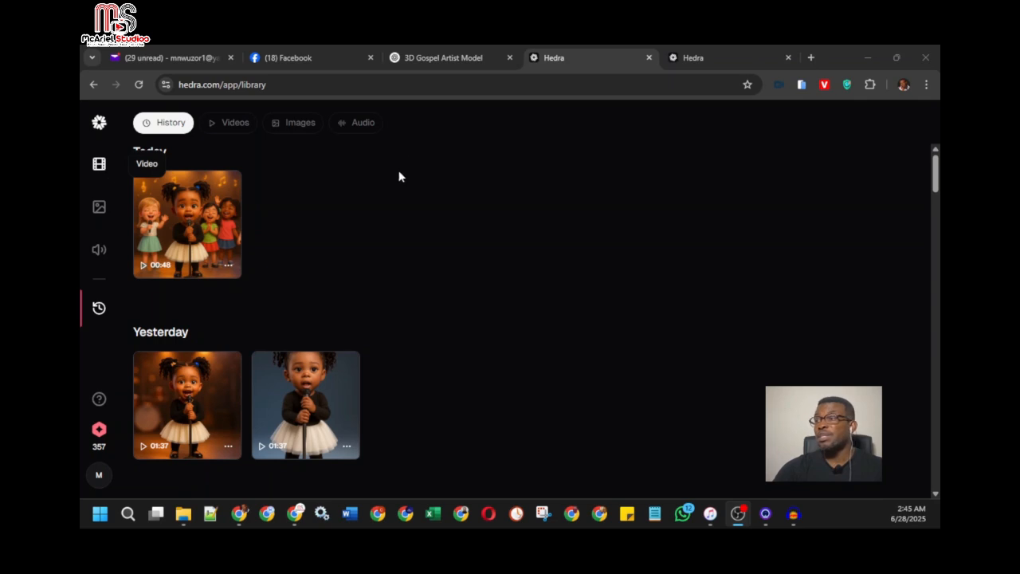
# Look through the recent video generations in the library history, from today back to Jun 24, 2025
pyautogui.scroll(-1, 345, 384)
pyautogui.scroll(1, 364, 371)
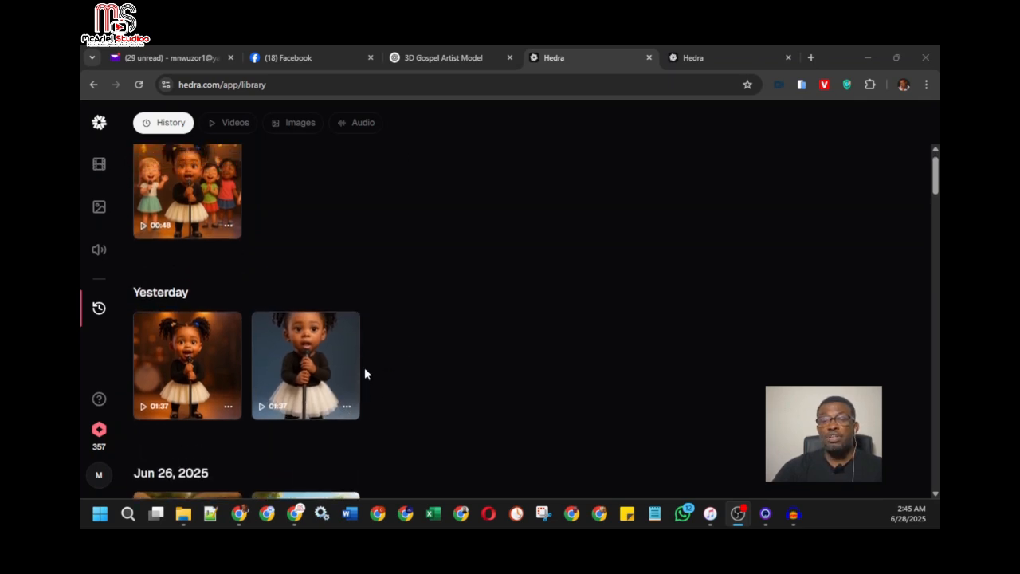
pyautogui.scroll(-3, 431, 316)
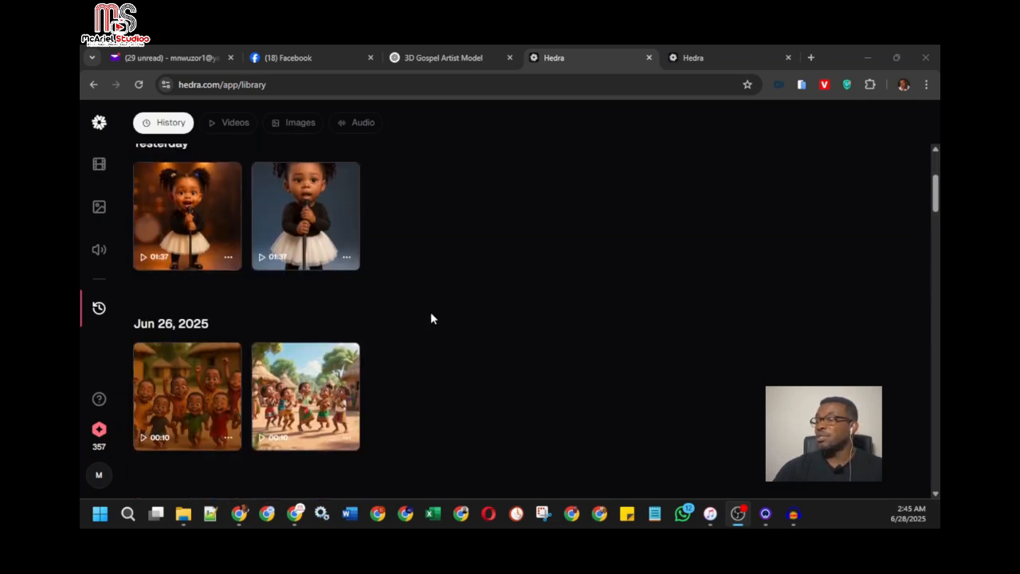
pyautogui.scroll(3, 431, 316)
pyautogui.scroll(-7, 431, 316)
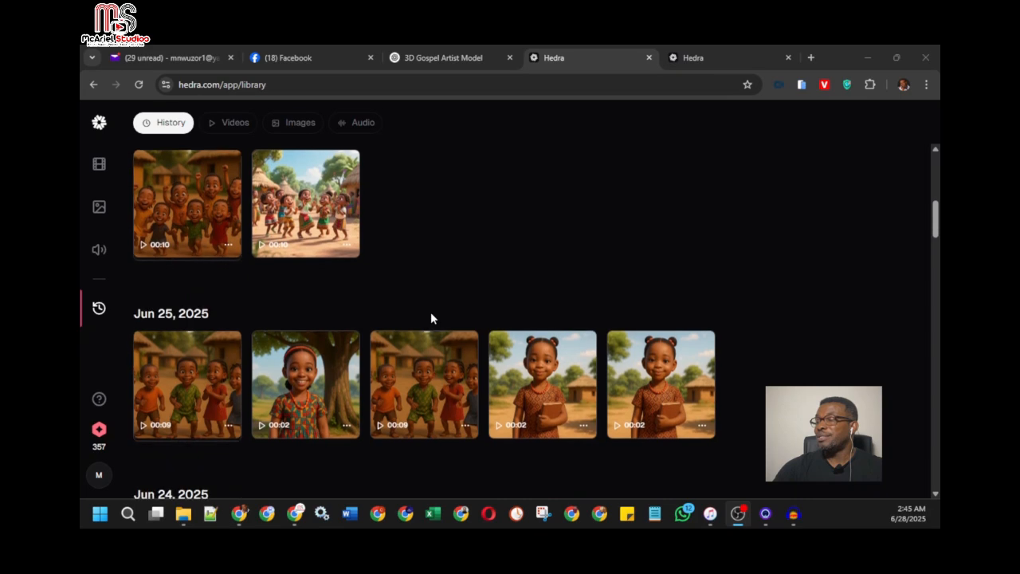
pyautogui.scroll(2, 430, 317)
pyautogui.scroll(-5, 430, 317)
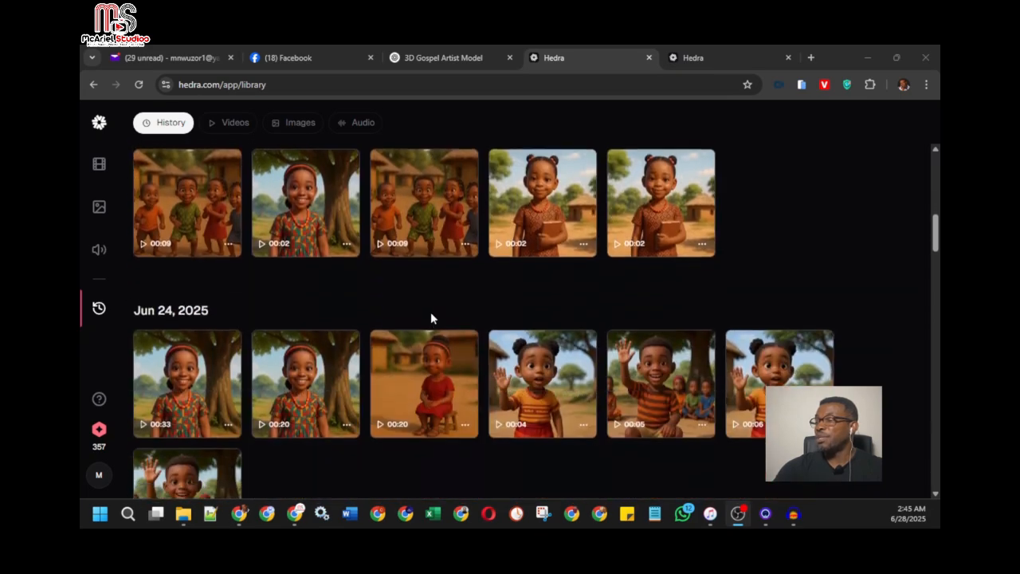
pyautogui.scroll(8, 431, 318)
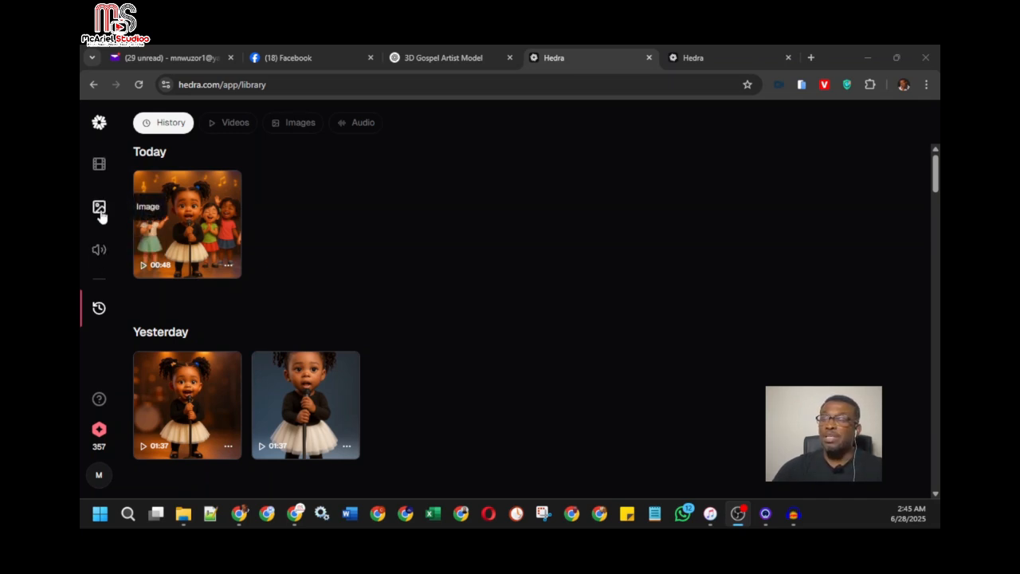
# Go to the video creation page, view the purchasable credit packs from the account, and open all membership plans
pyautogui.click(100, 169)
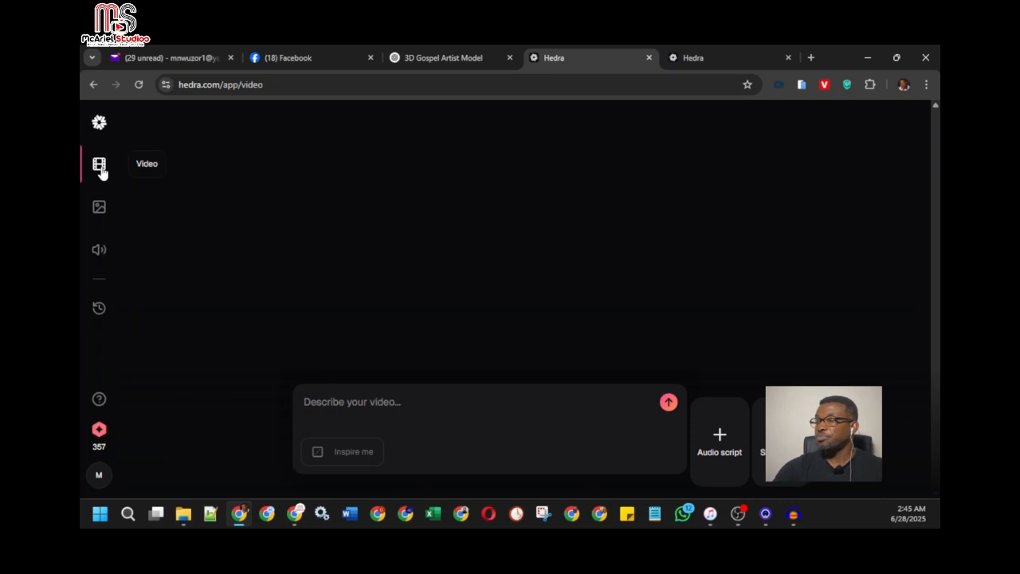
pyautogui.click(100, 473)
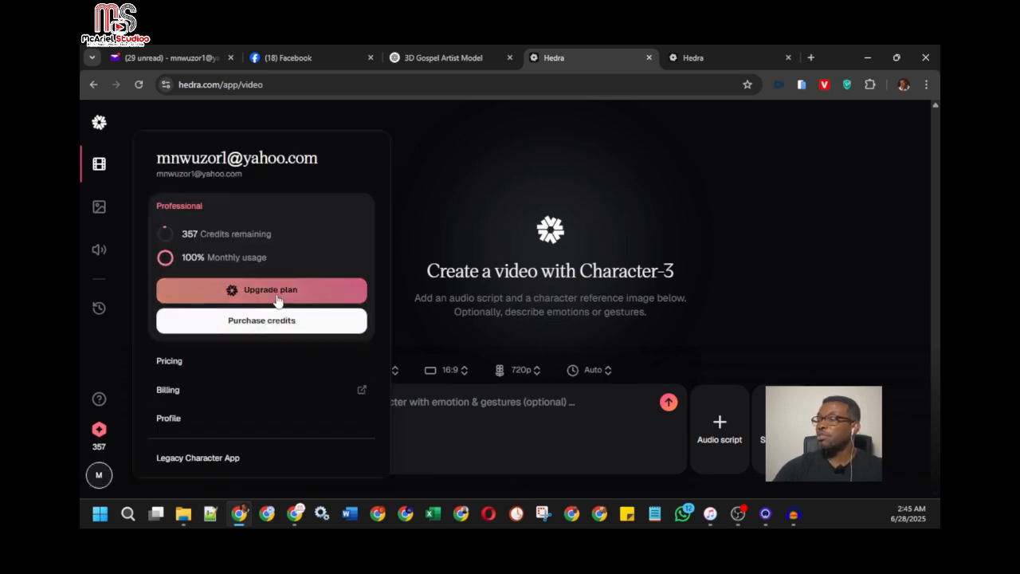
pyautogui.click(278, 322)
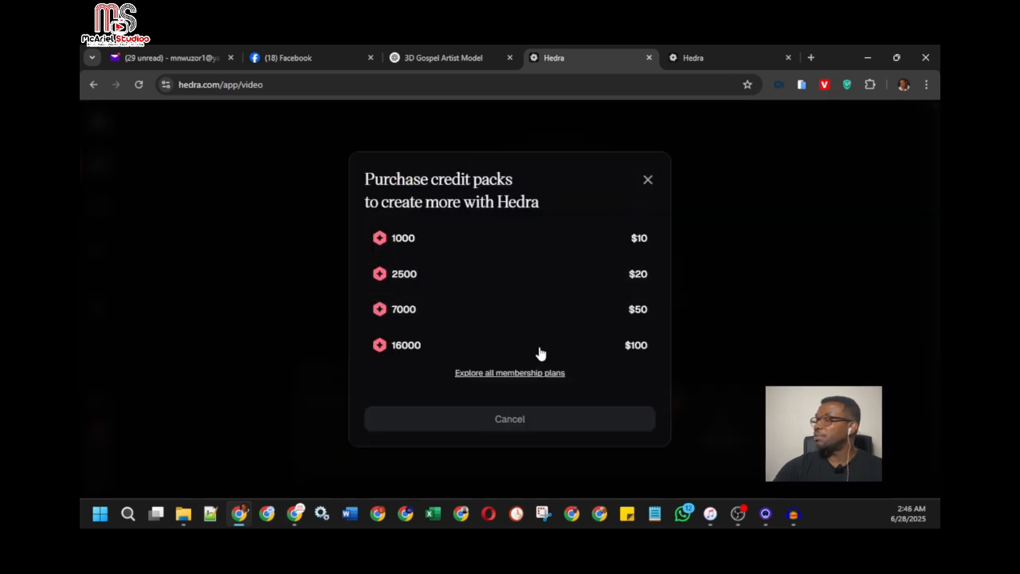
pyautogui.click(531, 375)
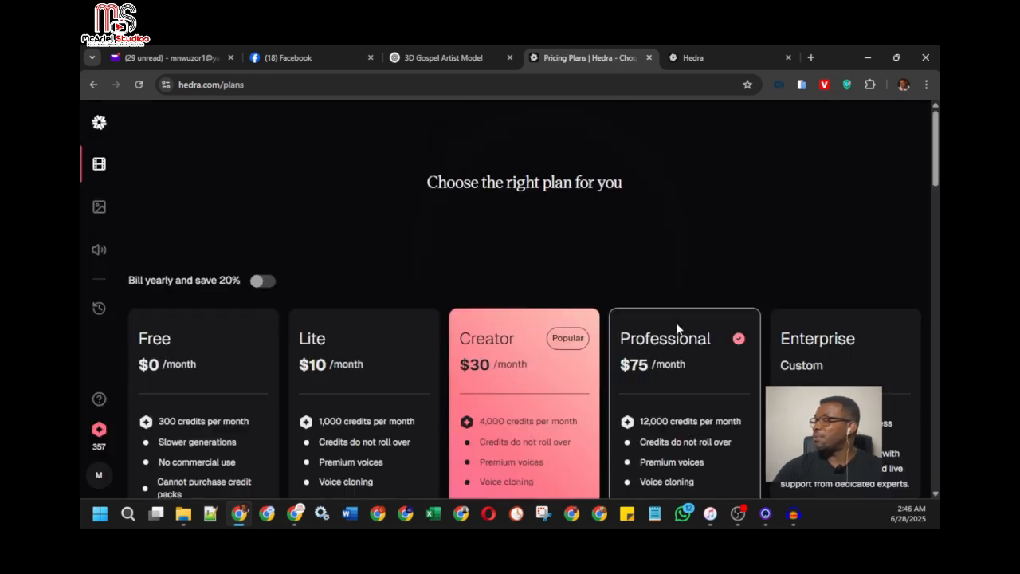
# Review the membership plans, highlighting the Professional plan's monthly credits, and return to the video creation page
pyautogui.scroll(-2, 630, 319)
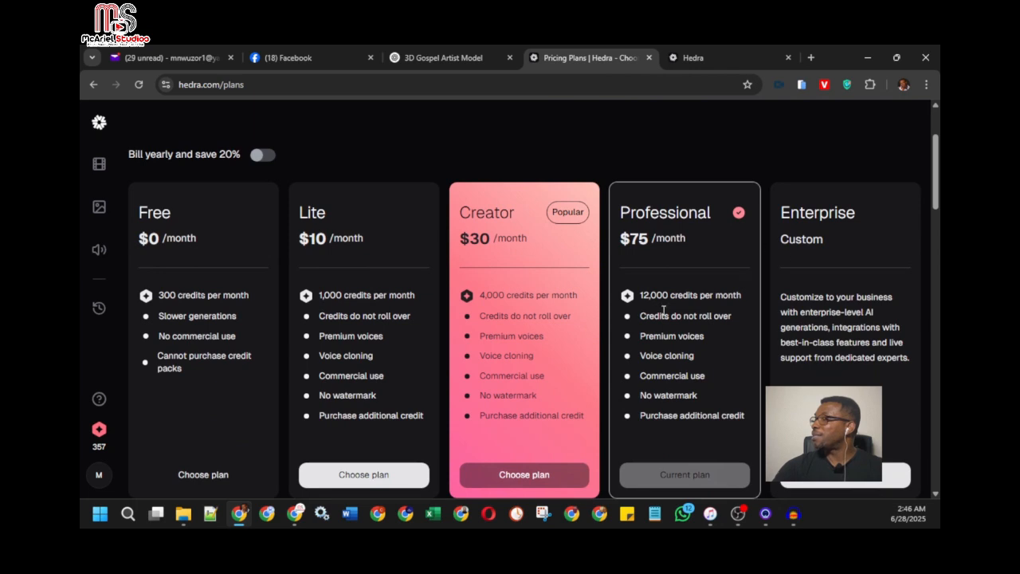
pyautogui.scroll(-1, 662, 275)
pyautogui.scroll(1, 661, 271)
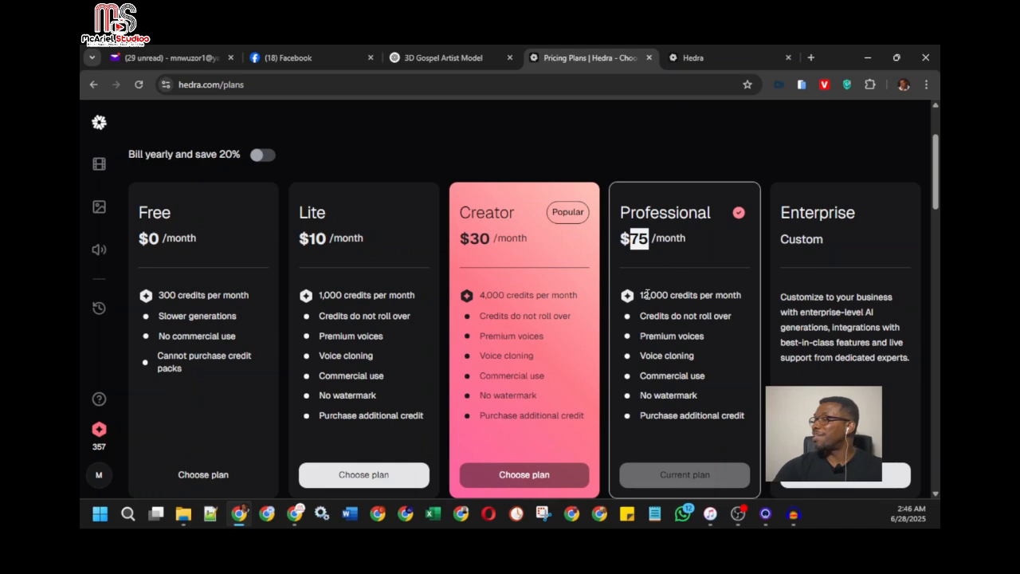
pyautogui.moveTo(641, 295); pyautogui.dragTo(667, 295)
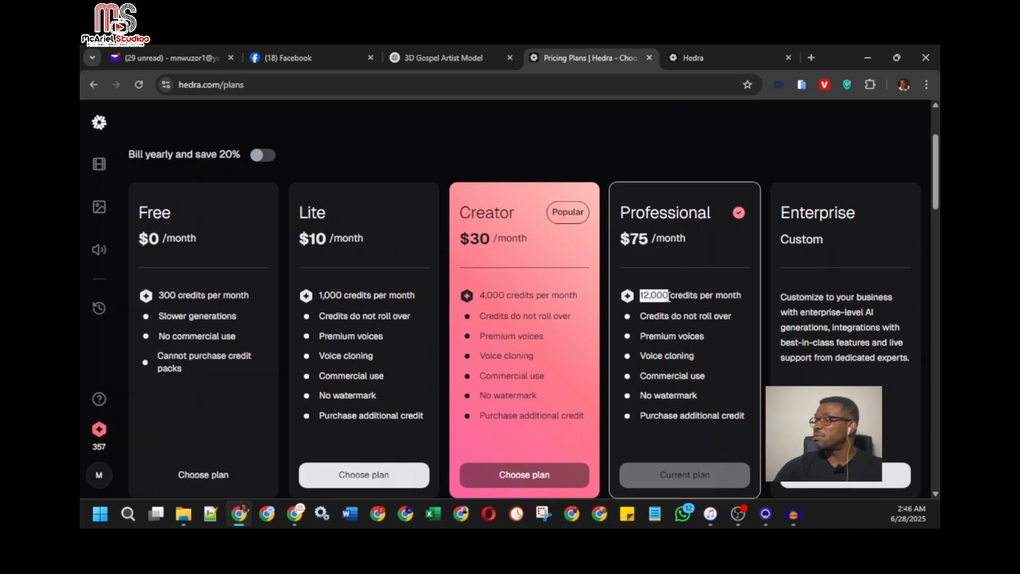
pyautogui.scroll(2, 750, 240)
pyautogui.scroll(-2, 424, 258)
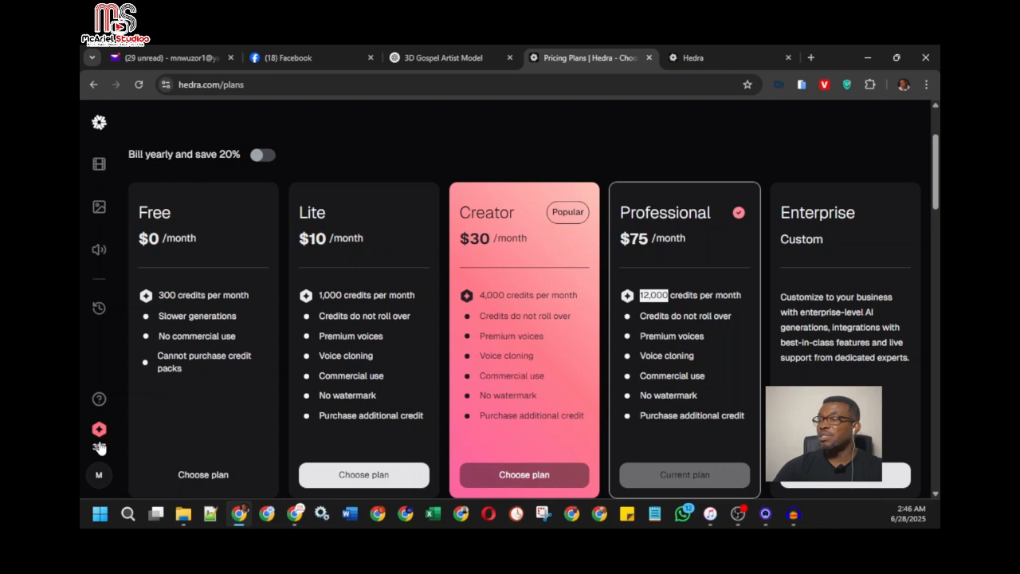
pyautogui.click(99, 164)
# Browse the older video generations in the library history open in the second Hedra tab, back to Jun 19, 2025
pyautogui.click(421, 54)
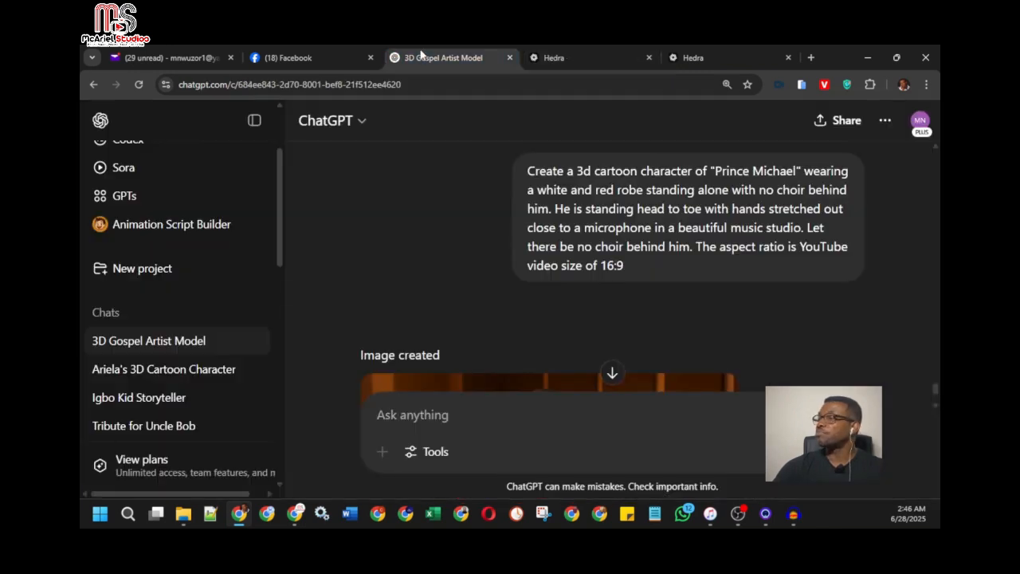
pyautogui.click(540, 60)
pyautogui.click(699, 53)
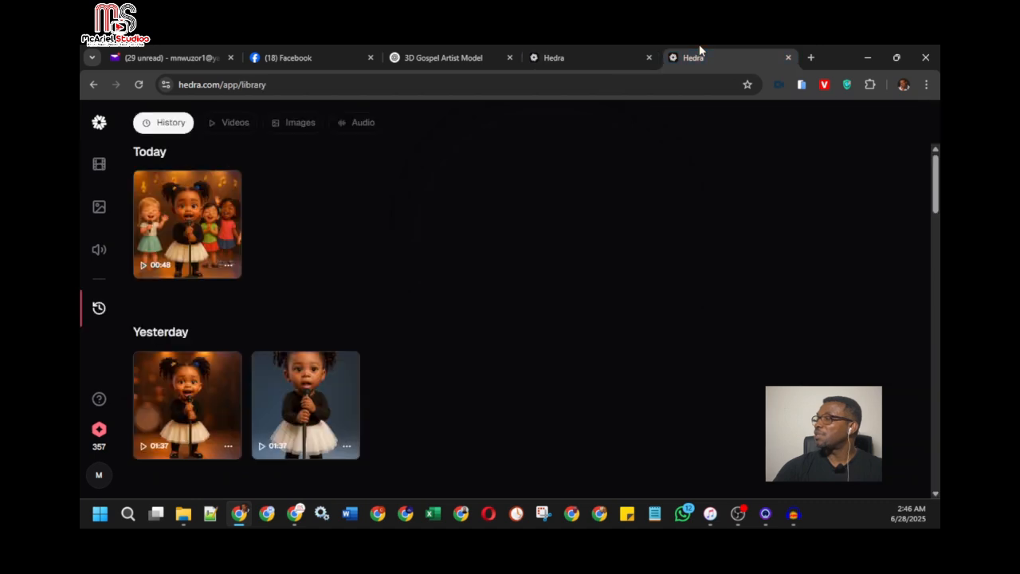
pyautogui.scroll(-20, 640, 216)
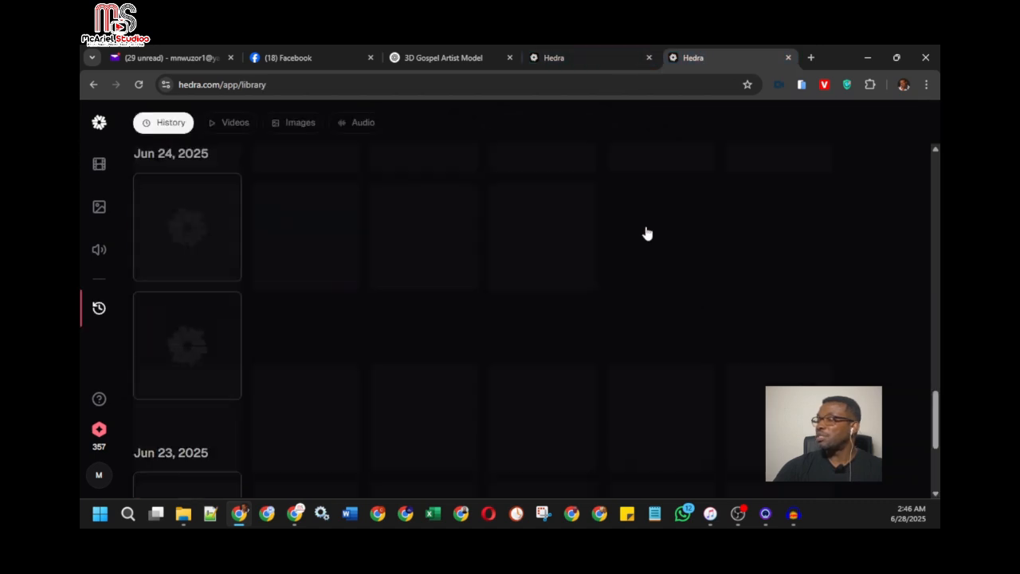
pyautogui.scroll(-15, 643, 382)
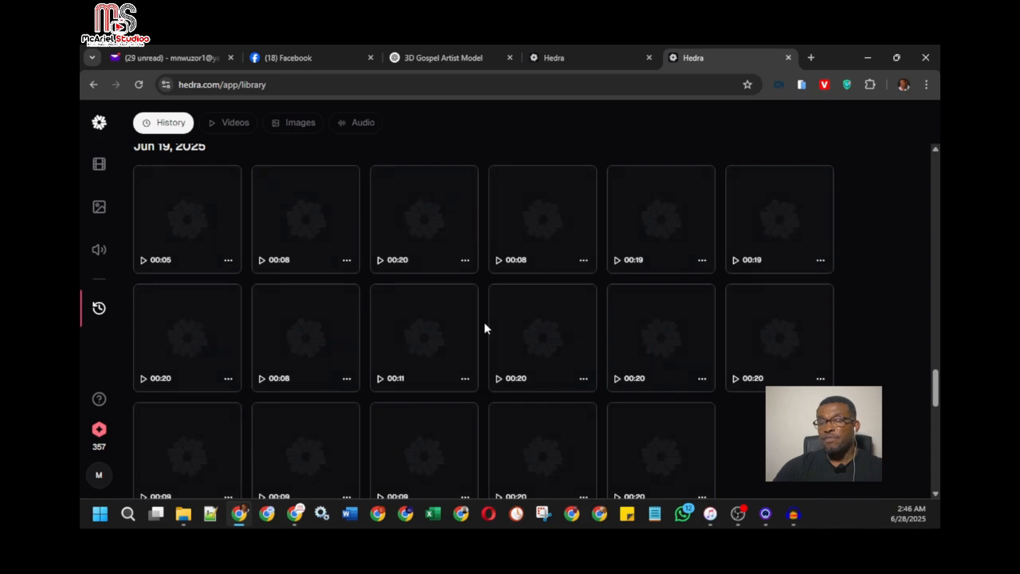
pyautogui.scroll(5, 483, 329)
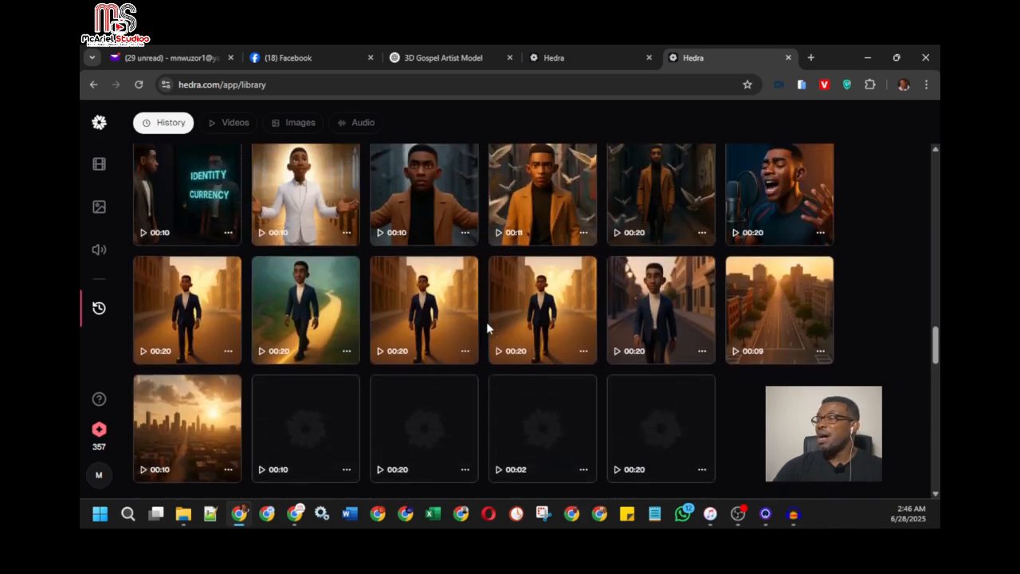
pyautogui.scroll(3, 459, 324)
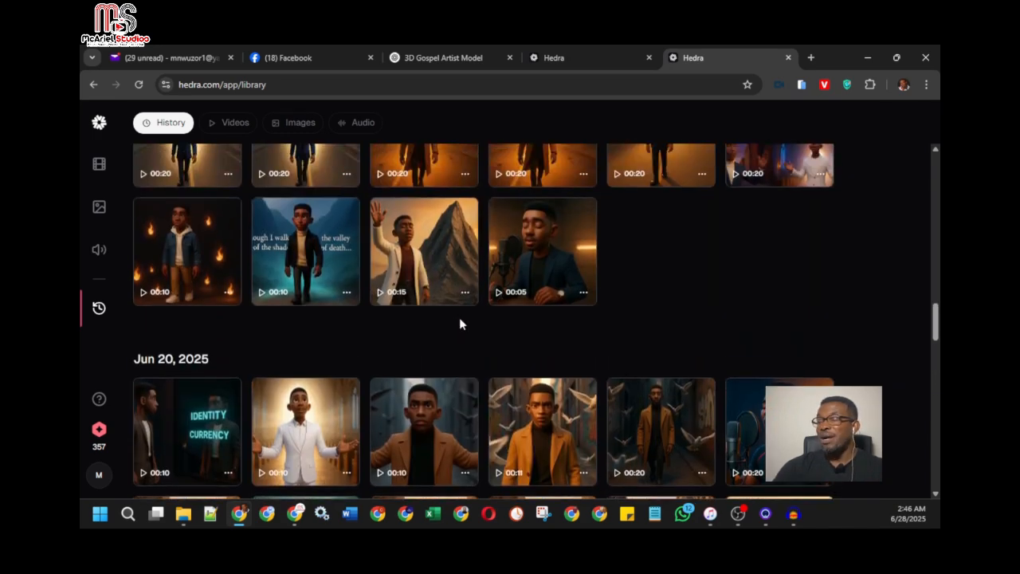
pyautogui.scroll(5, 460, 320)
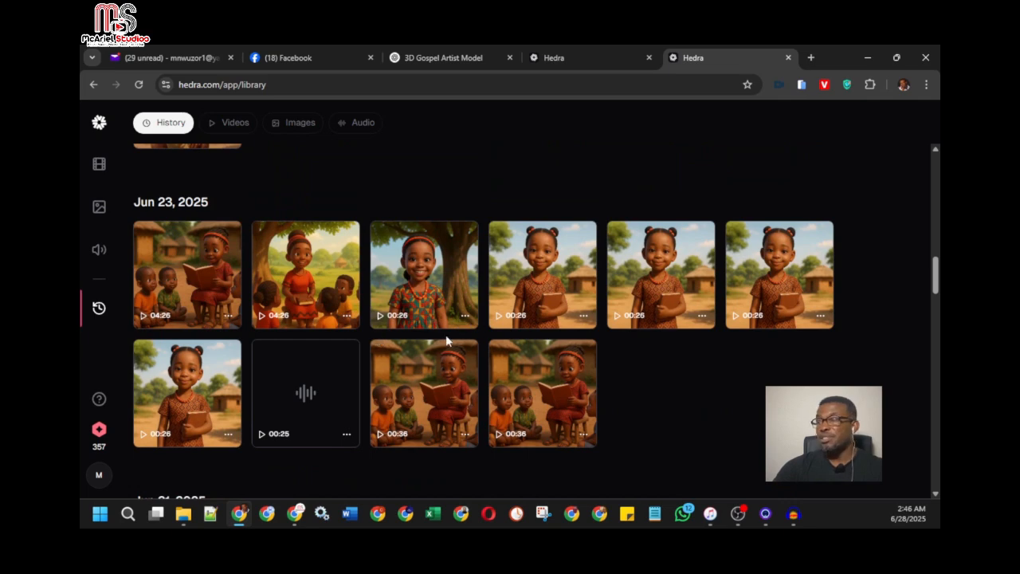
pyautogui.scroll(10, 447, 339)
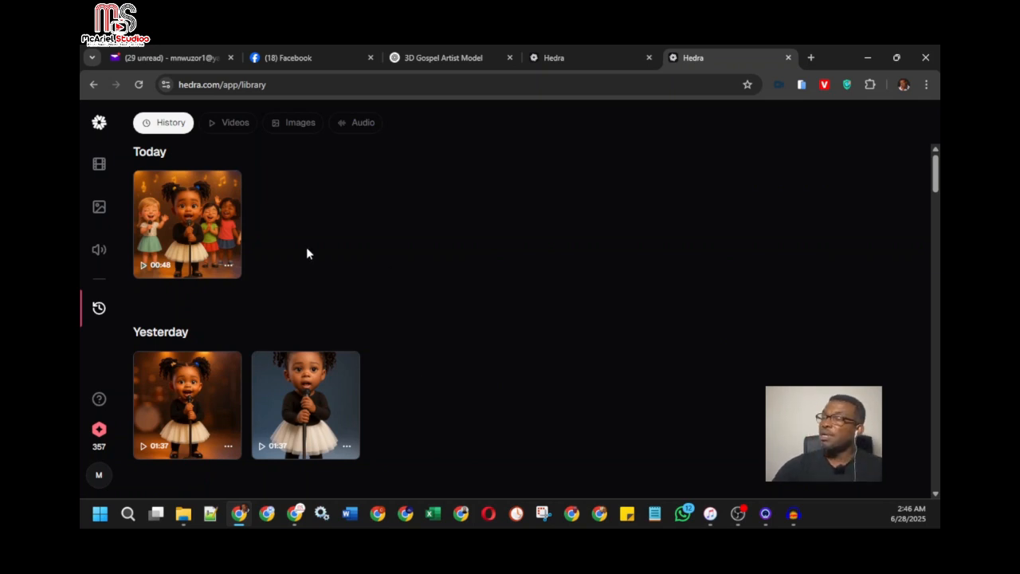
# On the Character-3 video creation page, enlarge the page to 150% and set the video resolution to 540p
pyautogui.click(563, 52)
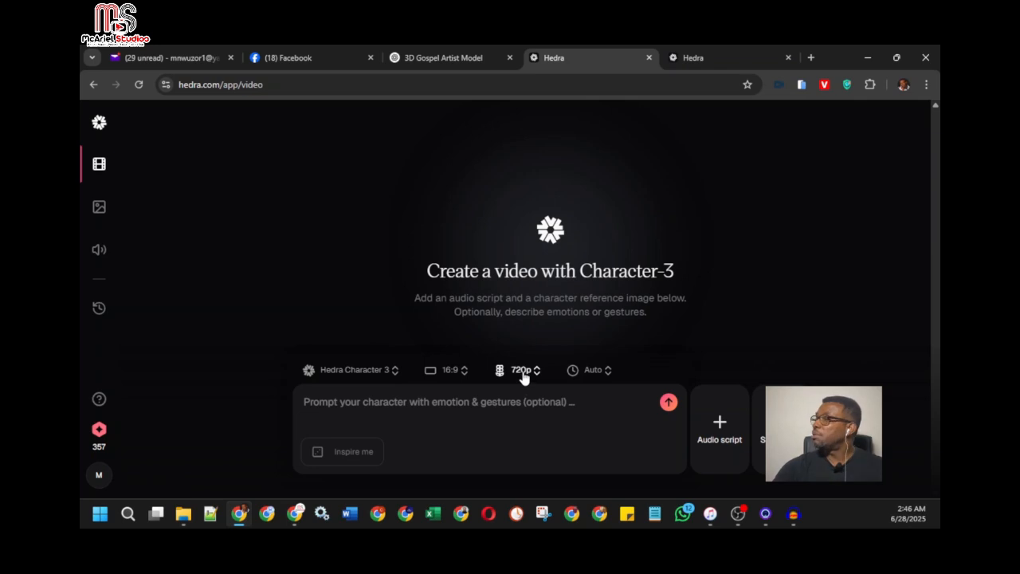
pyautogui.hotkey('ctrl', '+')
pyautogui.hotkey('ctrl', '+')
pyautogui.hotkey('ctrl', '+')
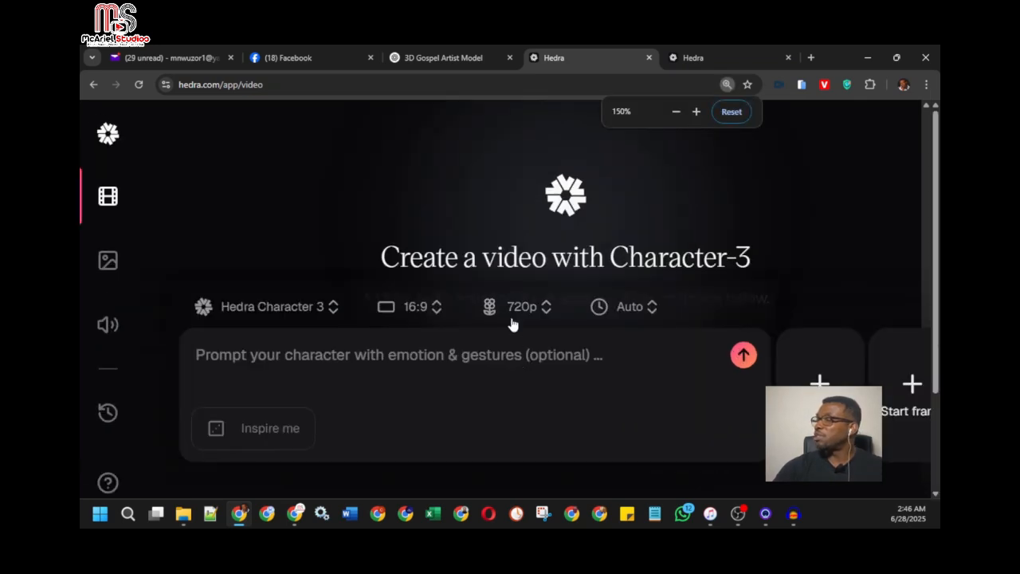
pyautogui.click(524, 312)
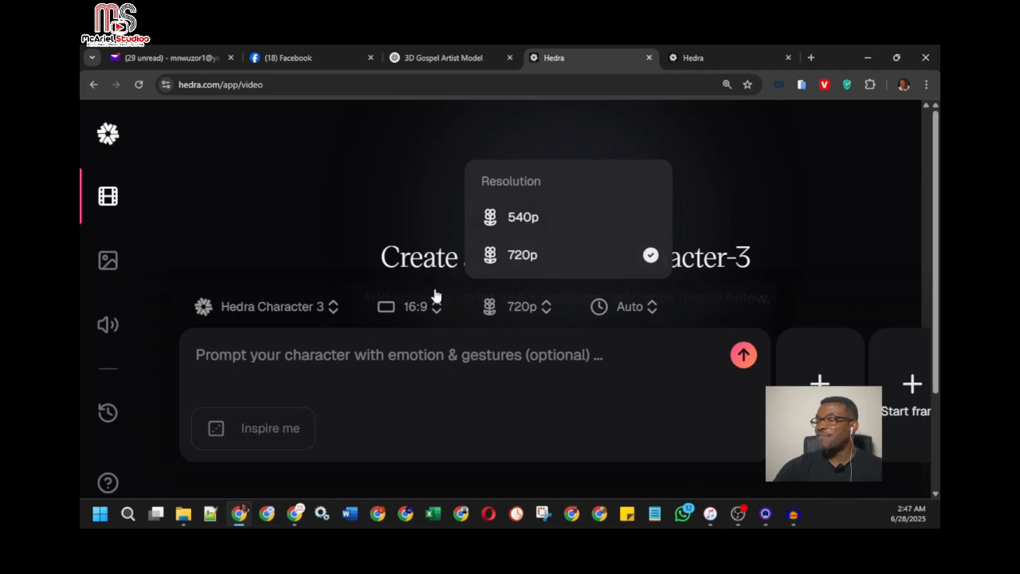
pyautogui.click(545, 224)
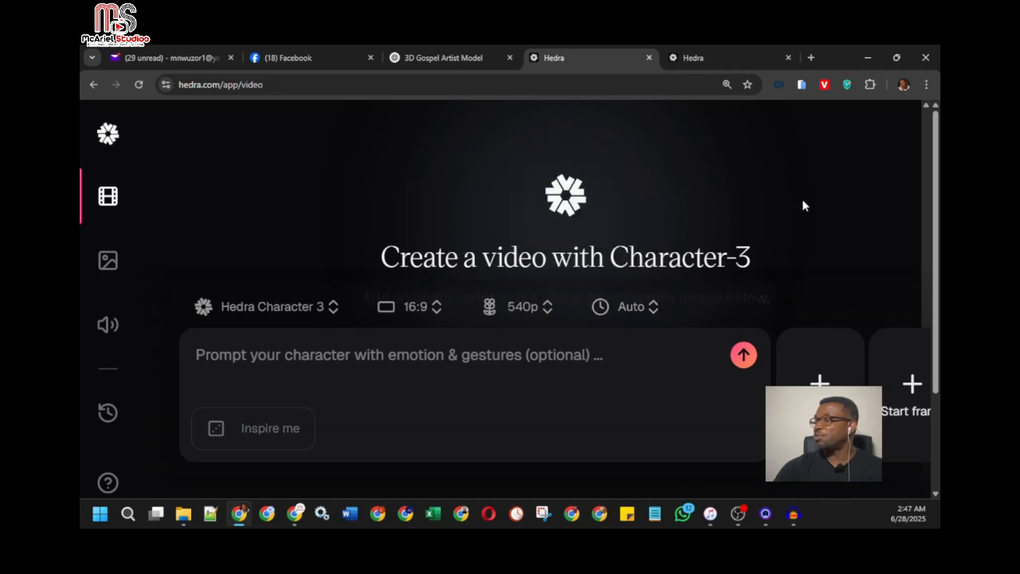
# Reset the video creation page's zoom to 100%
pyautogui.click(727, 85)
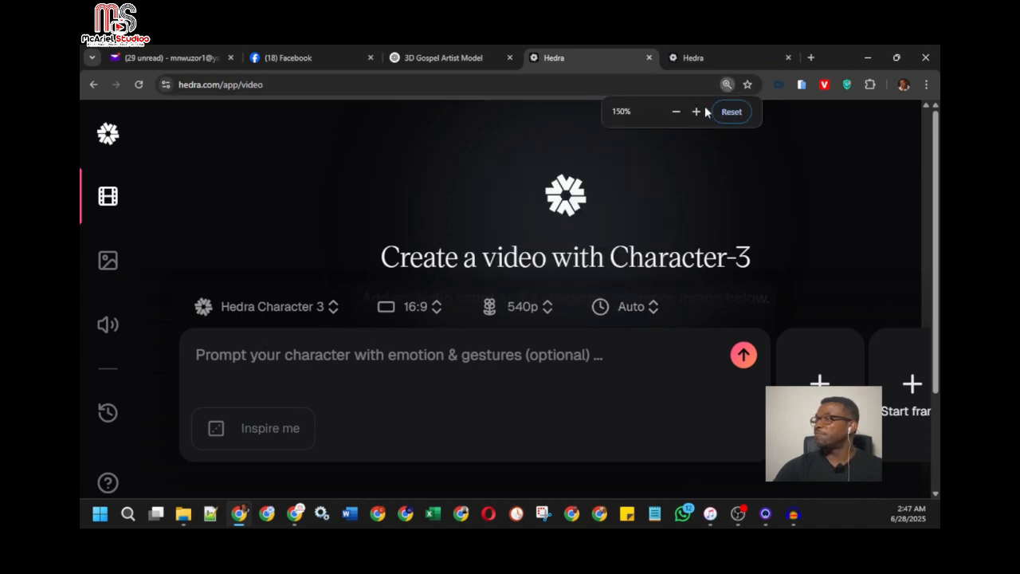
pyautogui.click(676, 112)
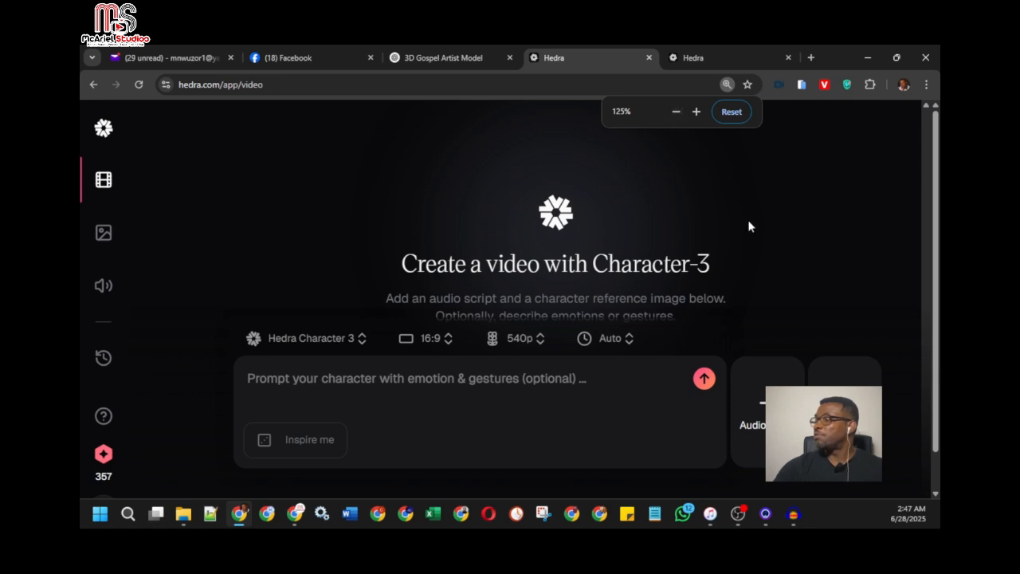
pyautogui.click(584, 378)
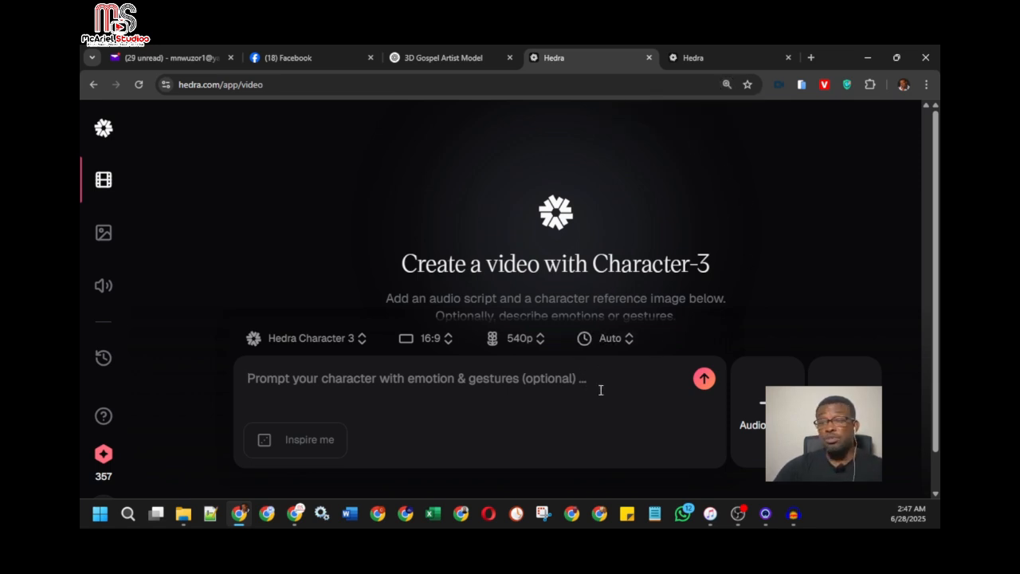
pyautogui.scroll(-1, 879, 302)
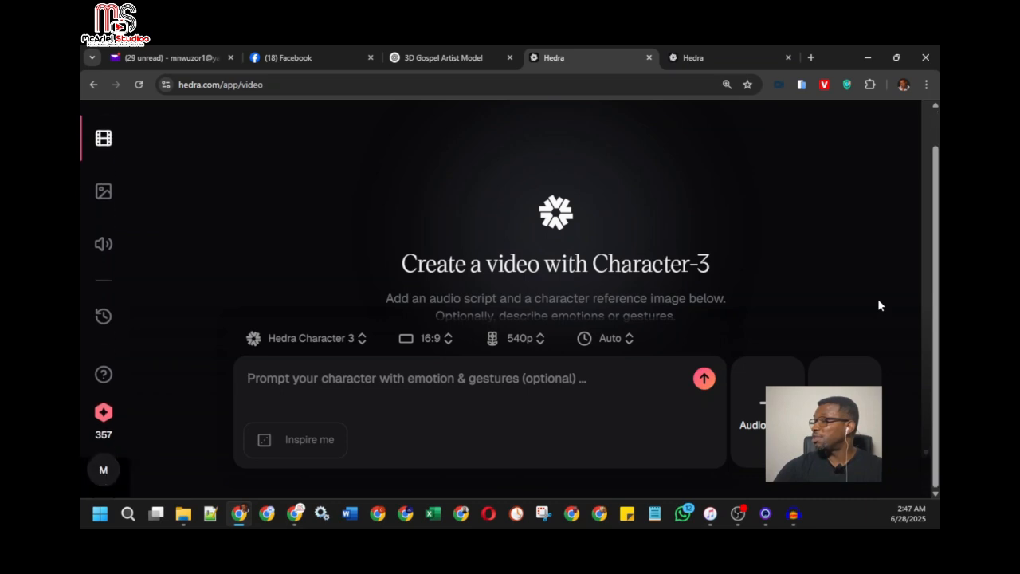
pyautogui.click(726, 85)
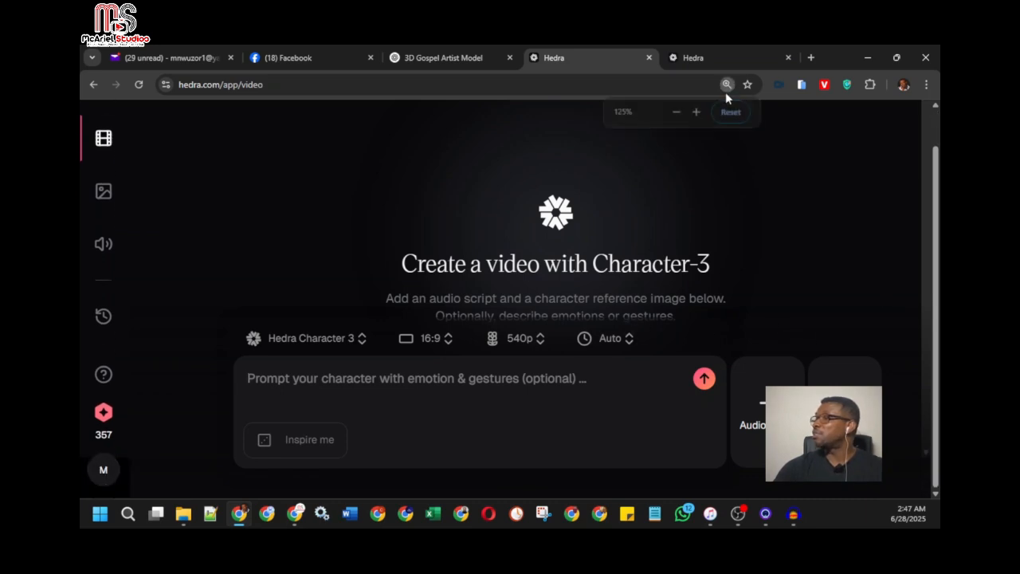
pyautogui.click(727, 111)
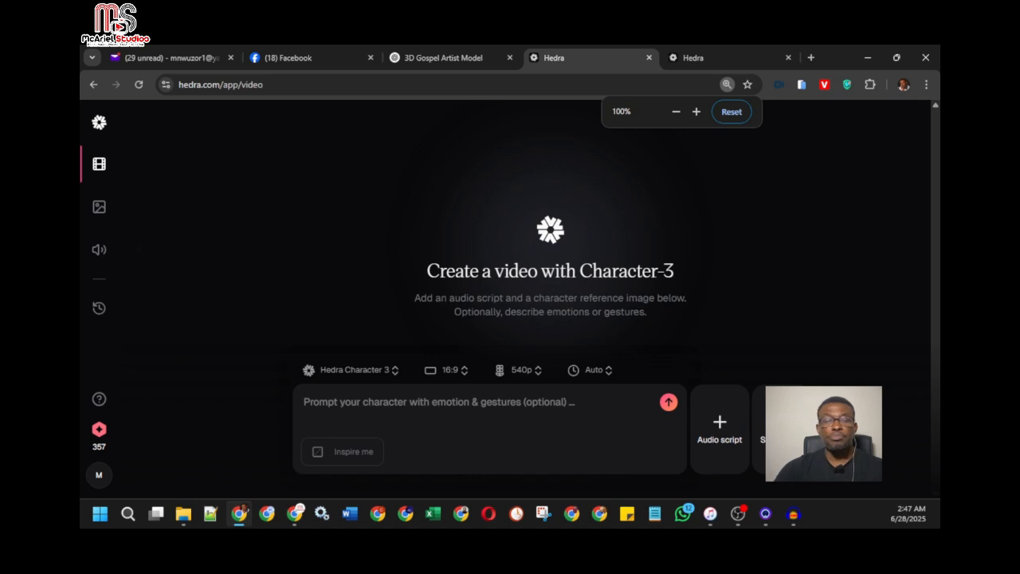
# Restore the browser window from maximized and widen it so that the audio script and start frame options are both uncovered
pyautogui.hotkey('alt', 'Tab')
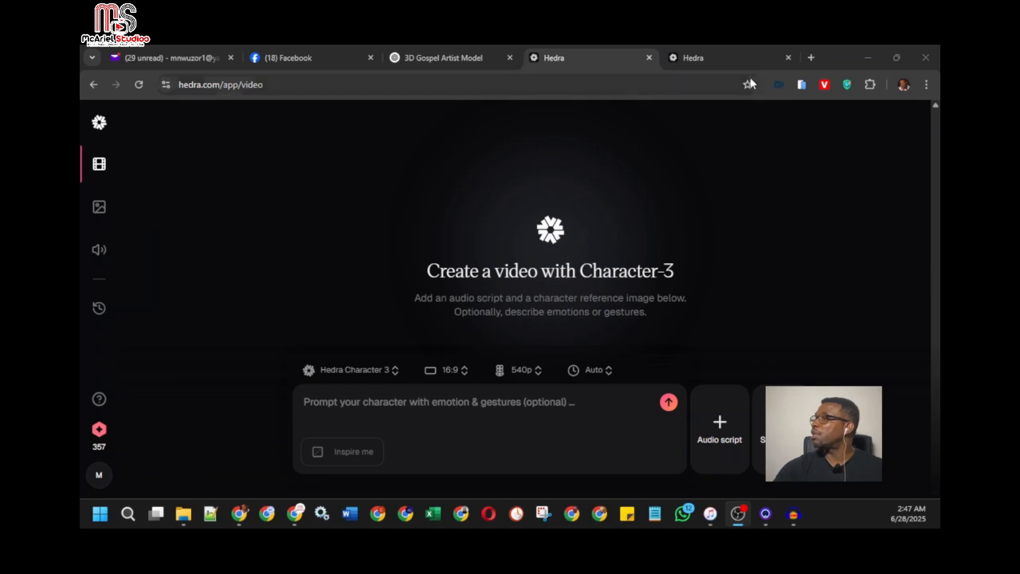
pyautogui.click(895, 61)
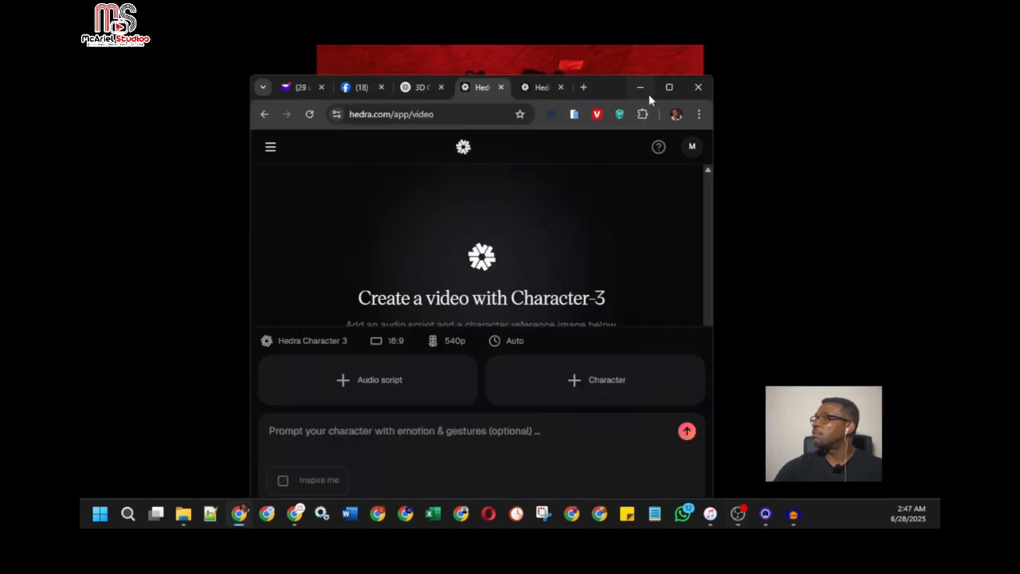
pyautogui.moveTo(608, 85); pyautogui.dragTo(635, 79)
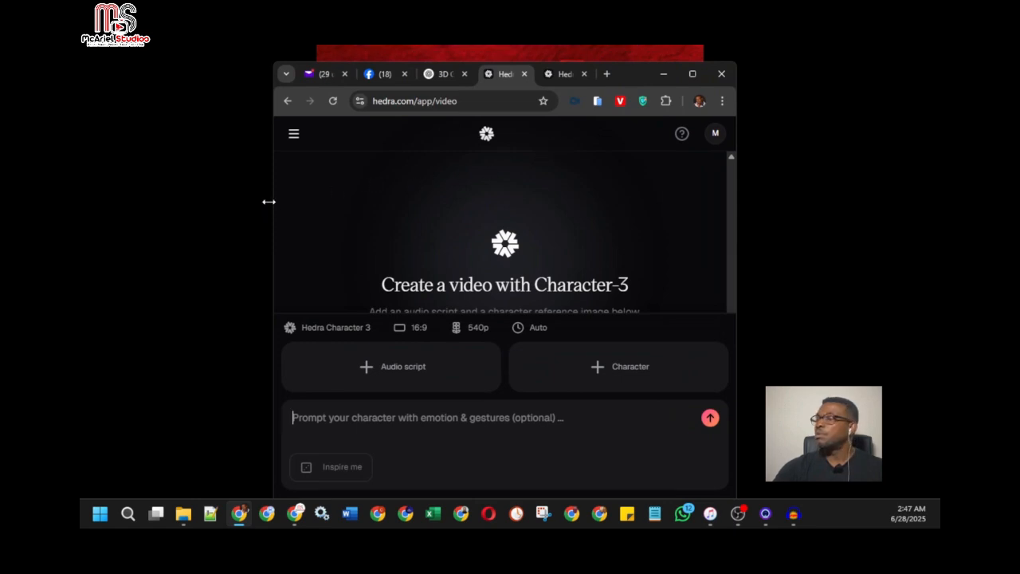
pyautogui.moveTo(269, 202); pyautogui.dragTo(82, 198)
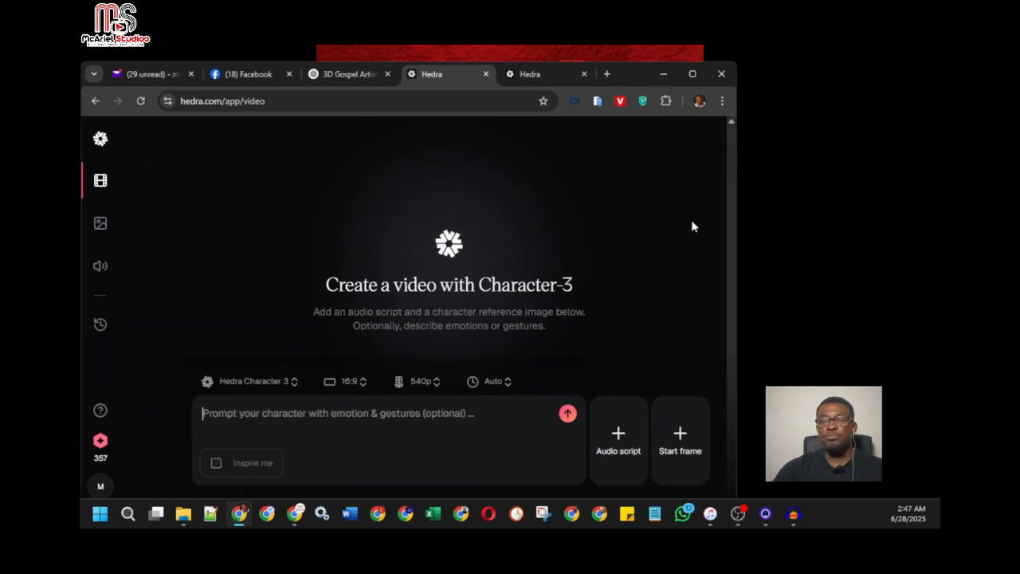
# Upload the choir8.2 image from the AI Grace Videos Graphics folder as the video's start frame
pyautogui.moveTo(736, 232); pyautogui.dragTo(753, 236)
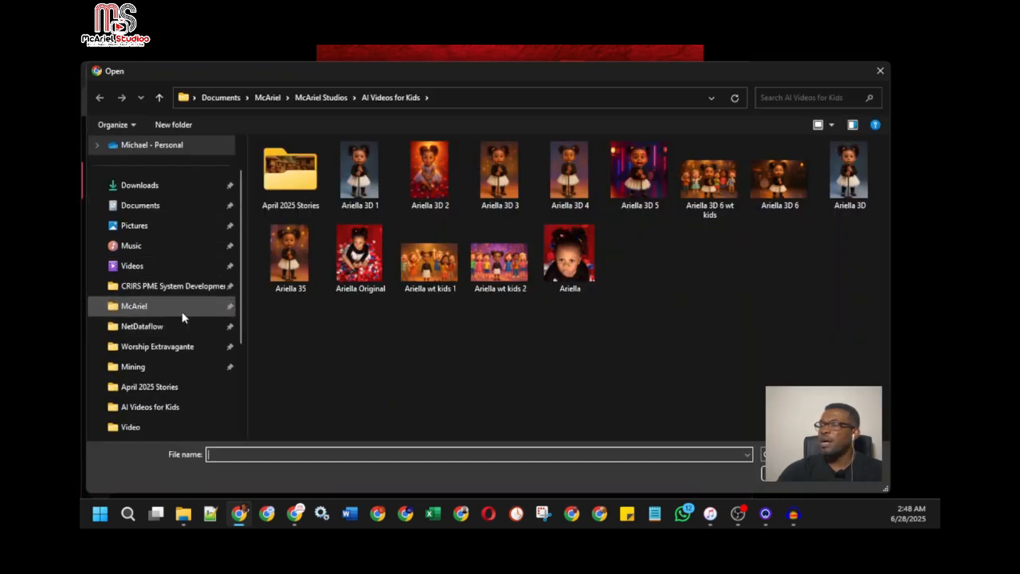
pyautogui.click(182, 315)
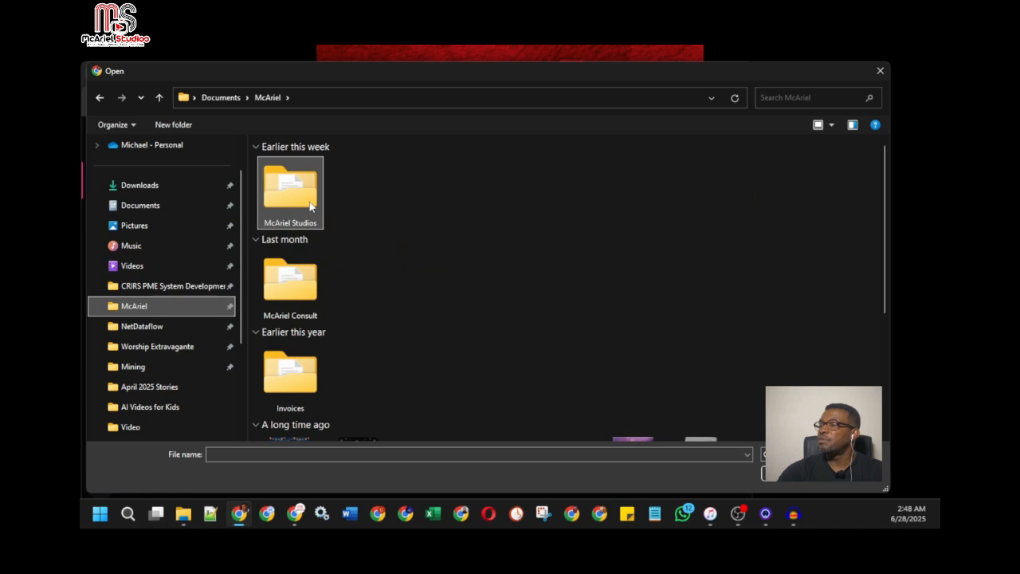
pyautogui.doubleClick(310, 206)
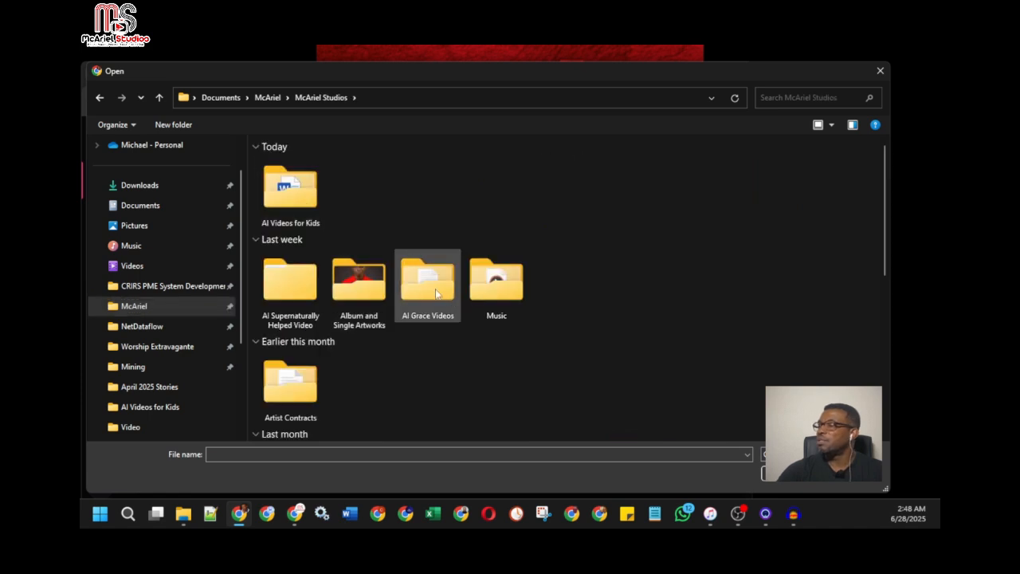
pyautogui.doubleClick(436, 294)
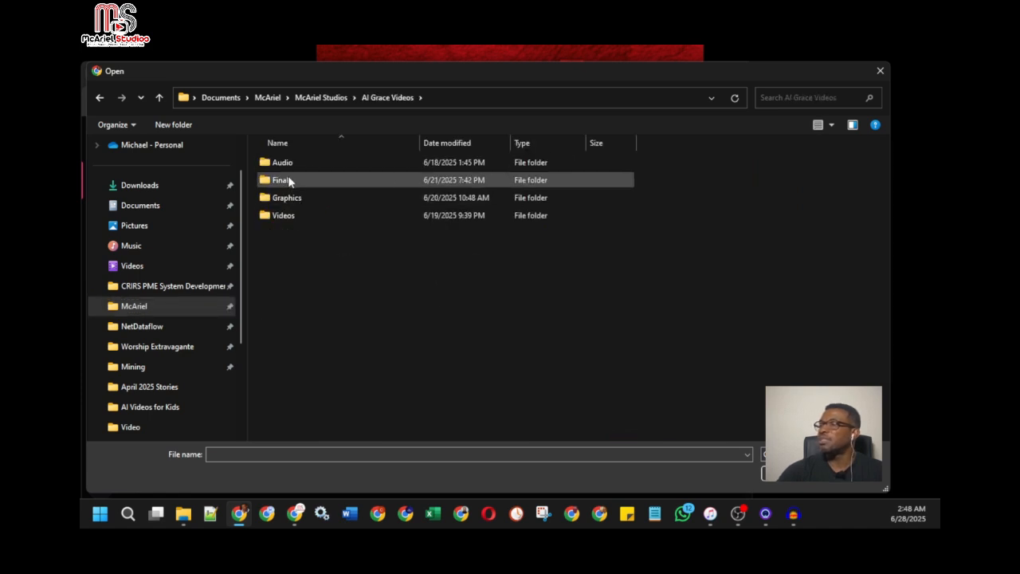
pyautogui.doubleClick(287, 198)
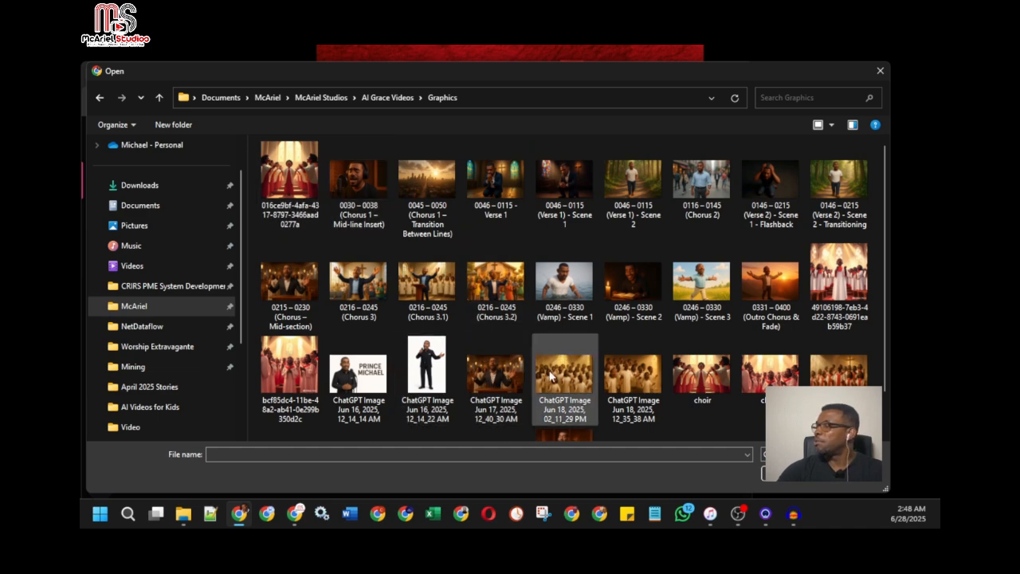
pyautogui.scroll(-1, 695, 384)
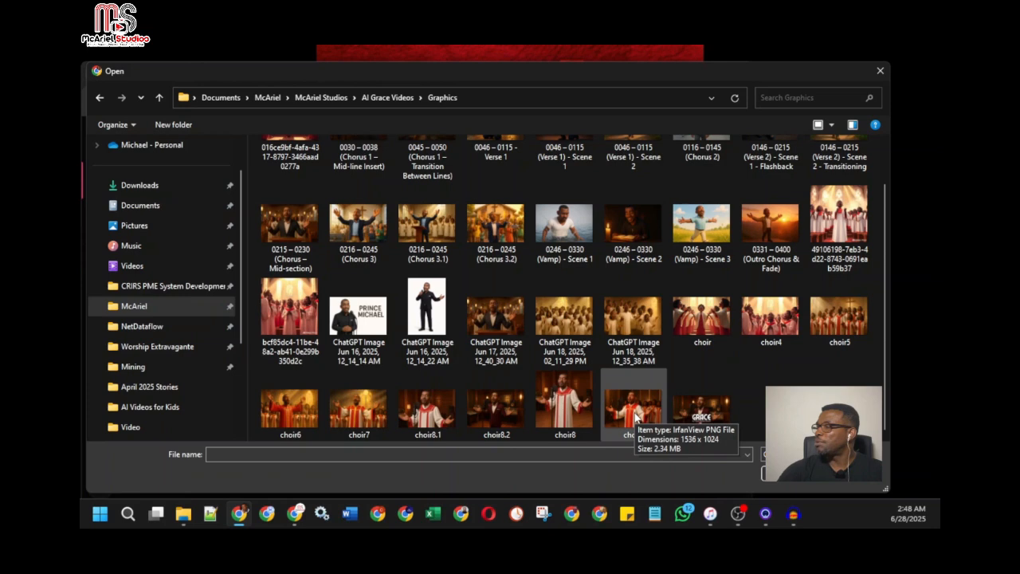
pyautogui.click(573, 409)
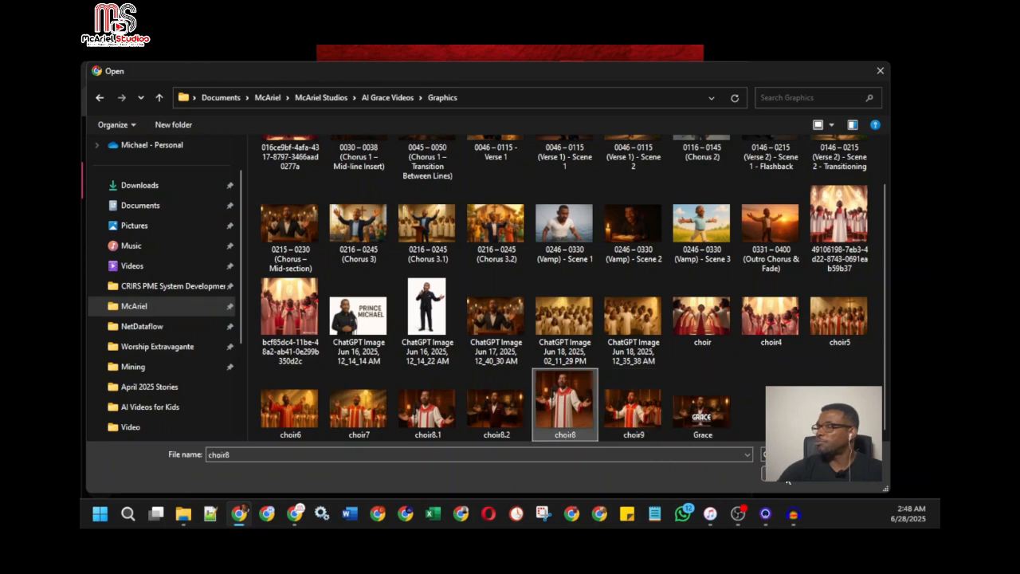
pyautogui.click(492, 412)
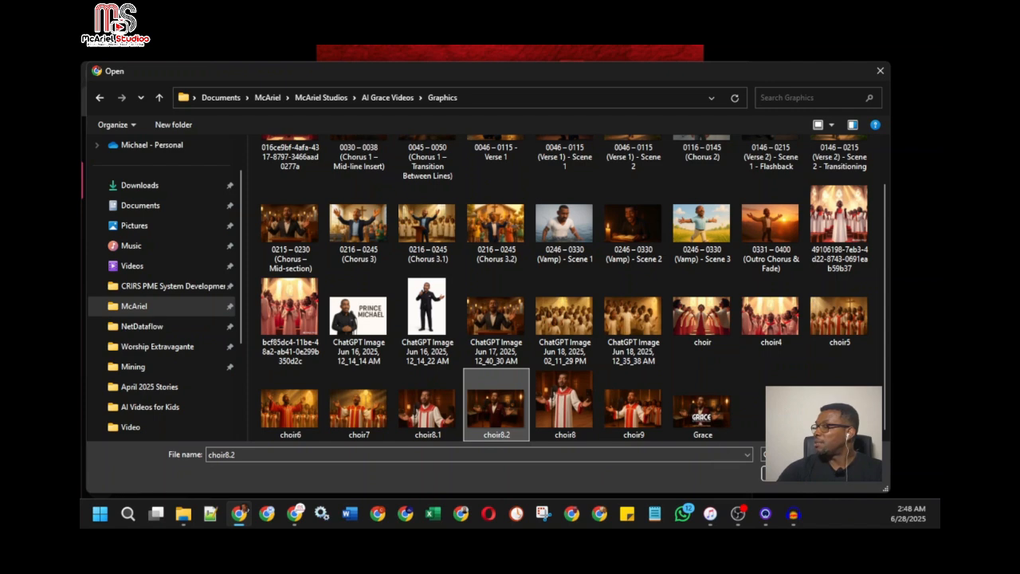
pyautogui.click(789, 473)
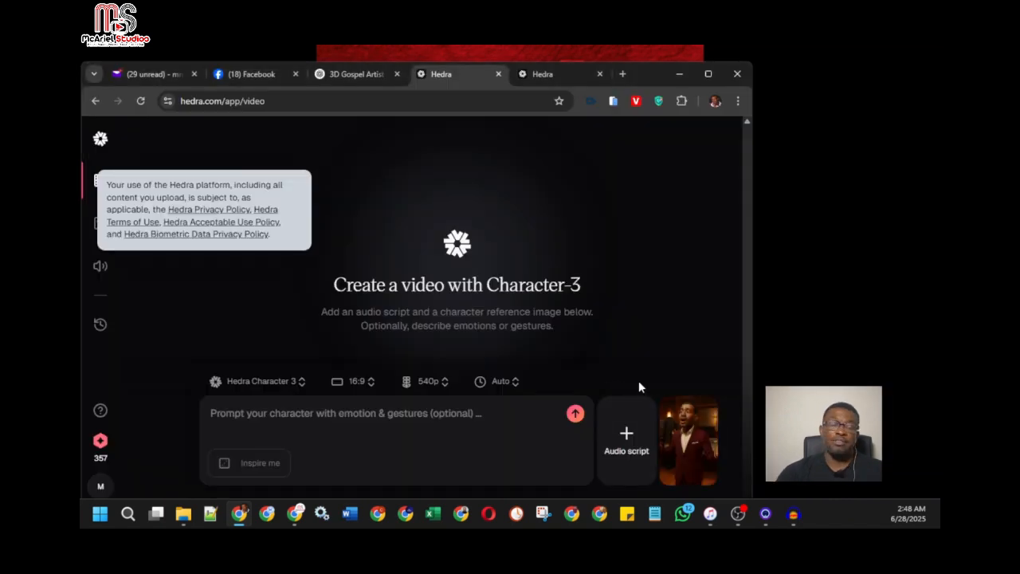
pyautogui.moveTo(695, 435)
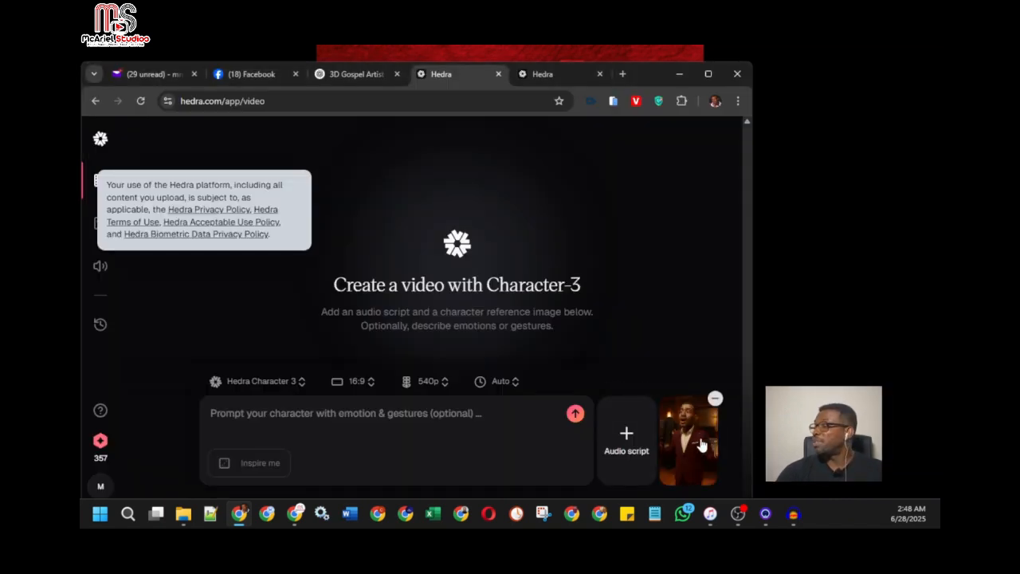
# Start an audio script upload, look through the GRACE clips in the AI Grace Videos Audio folder, and close it without choosing a file
pyautogui.click(628, 435)
pyautogui.click(624, 372)
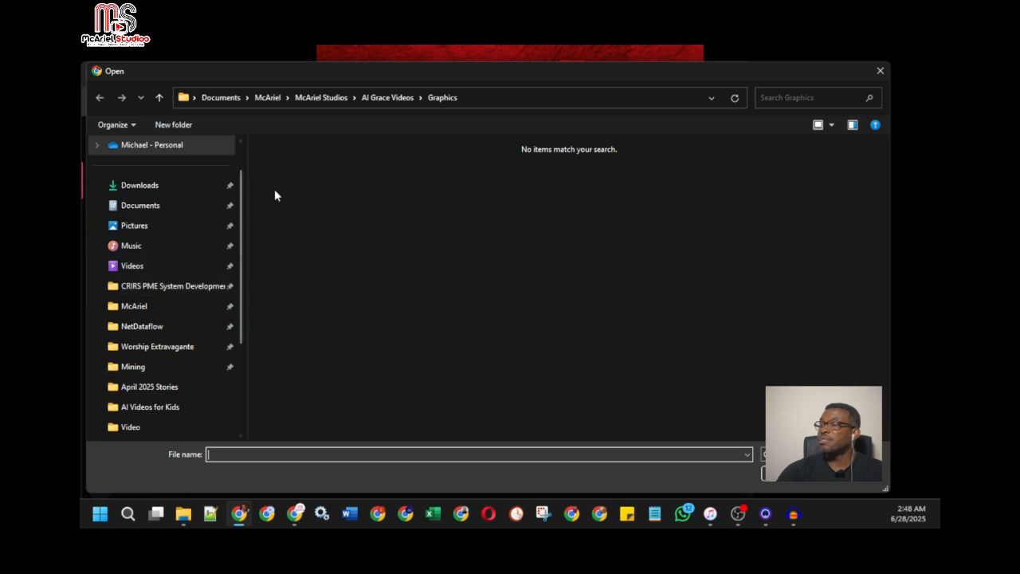
pyautogui.click(393, 100)
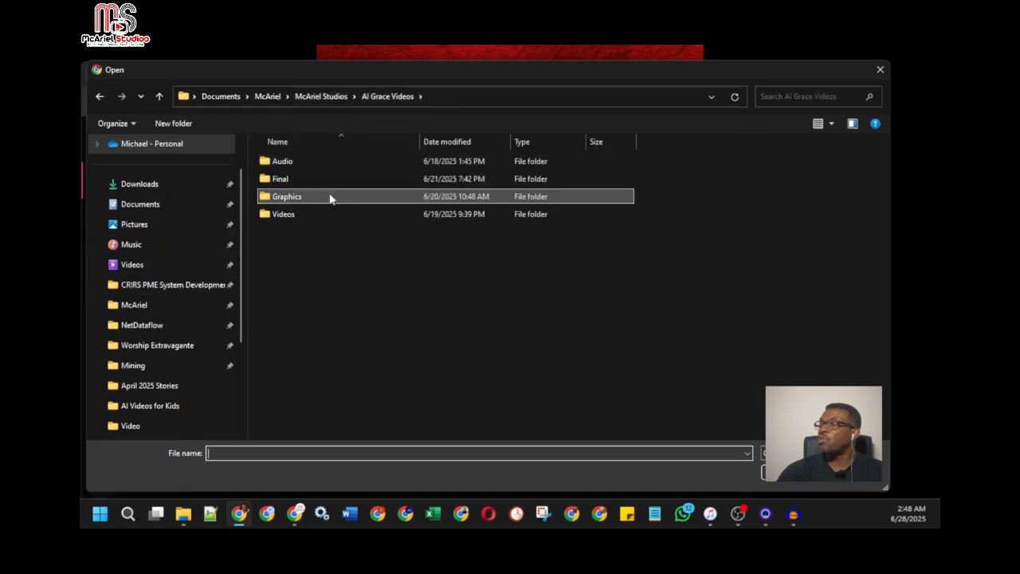
pyautogui.click(309, 165)
pyautogui.doubleClick(309, 165)
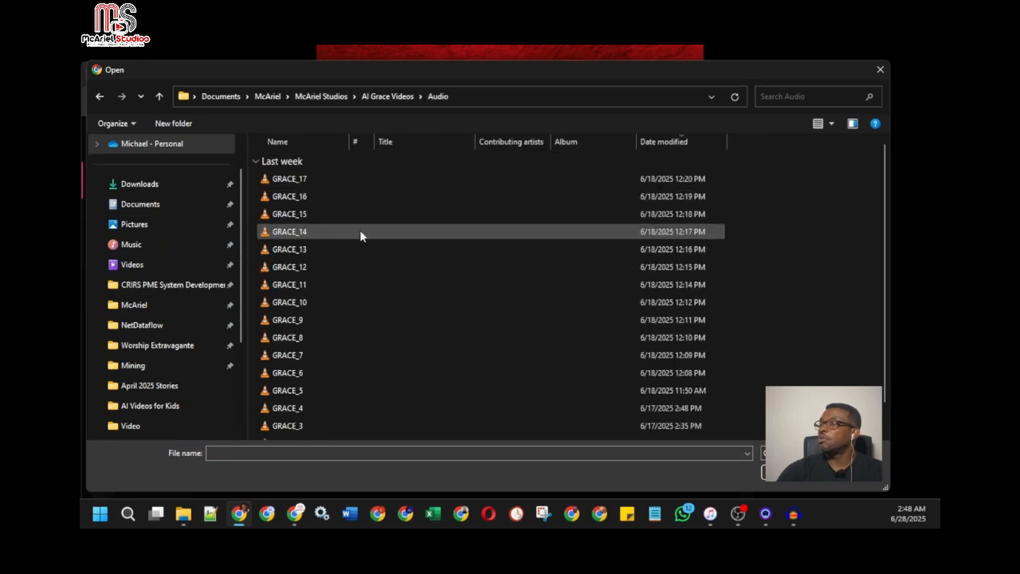
pyautogui.scroll(-1, 333, 267)
pyautogui.scroll(1, 327, 247)
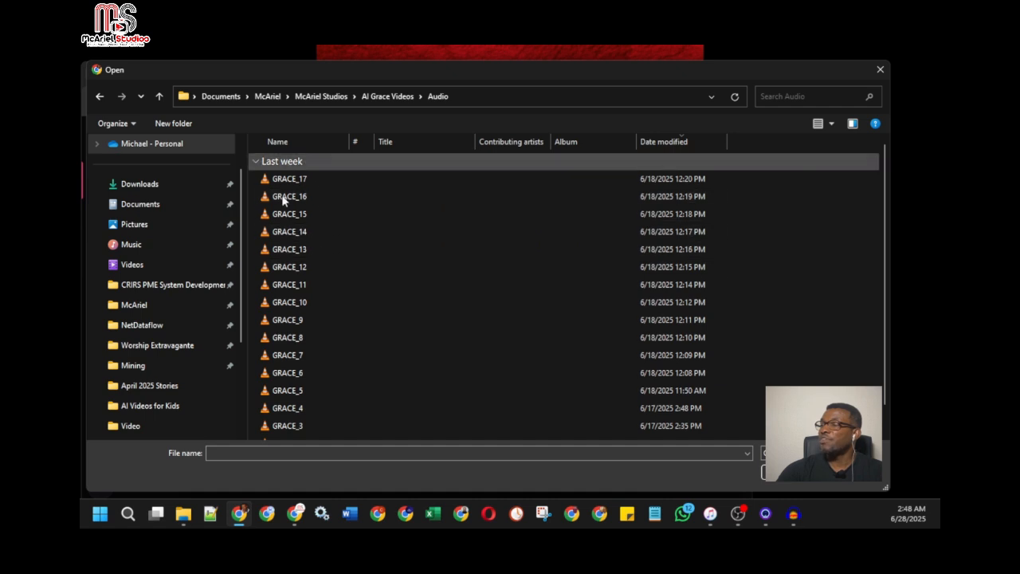
pyautogui.scroll(-1, 312, 291)
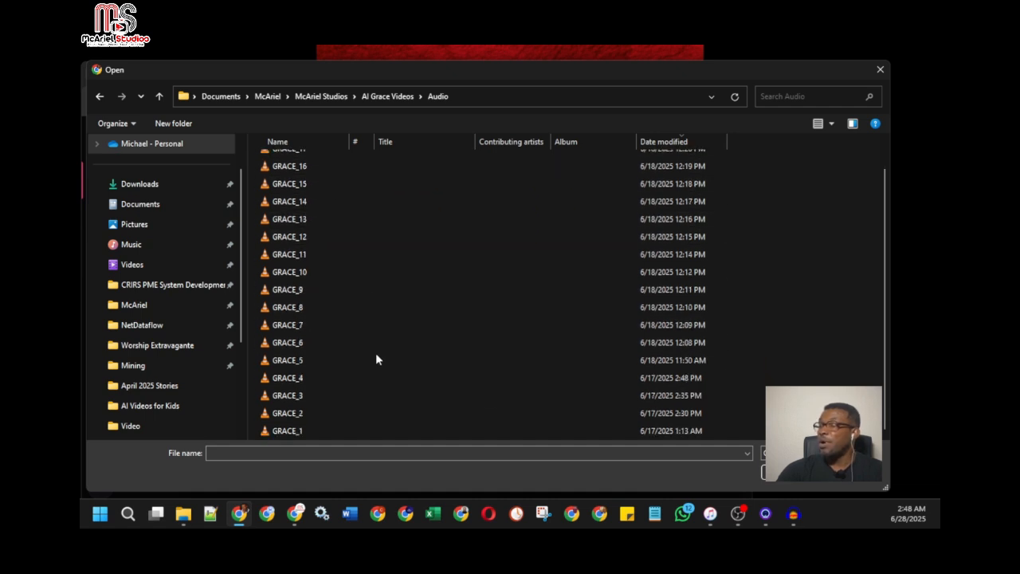
pyautogui.scroll(1, 375, 353)
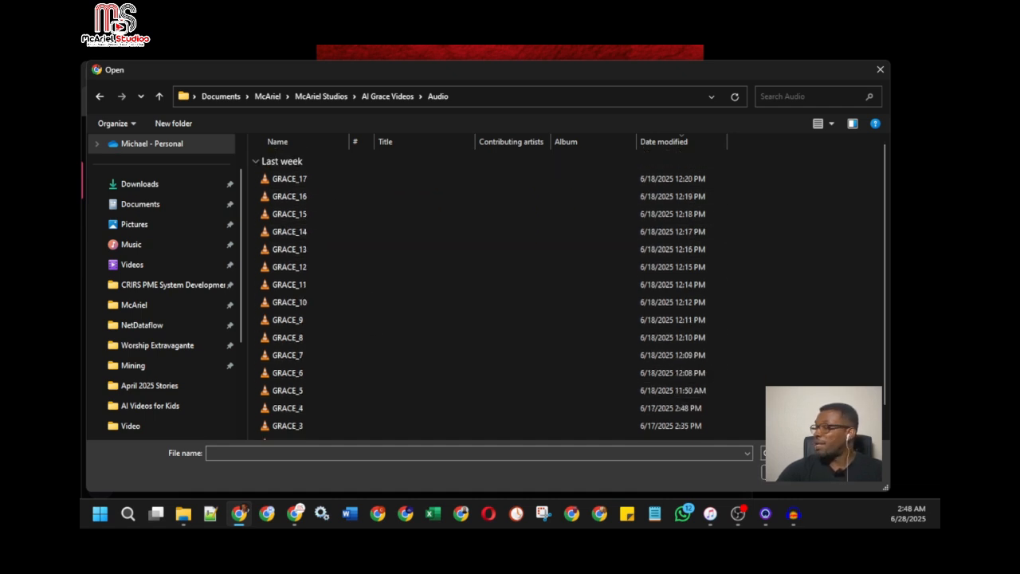
pyautogui.click(789, 473)
# Switch to Audacity and view the available import commands without importing anything
pyautogui.click(790, 518)
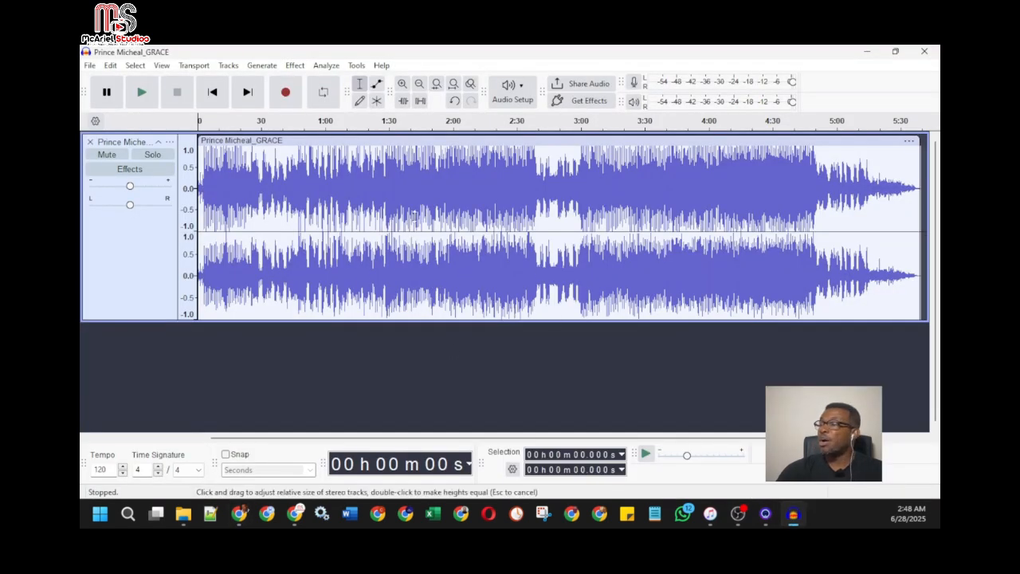
pyautogui.click(90, 66)
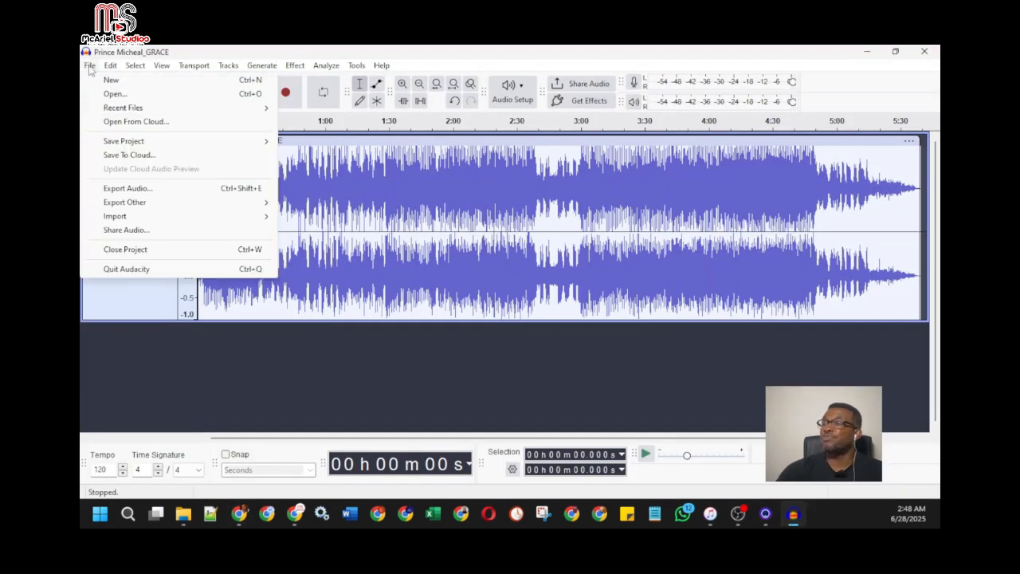
pyautogui.moveTo(239, 216)
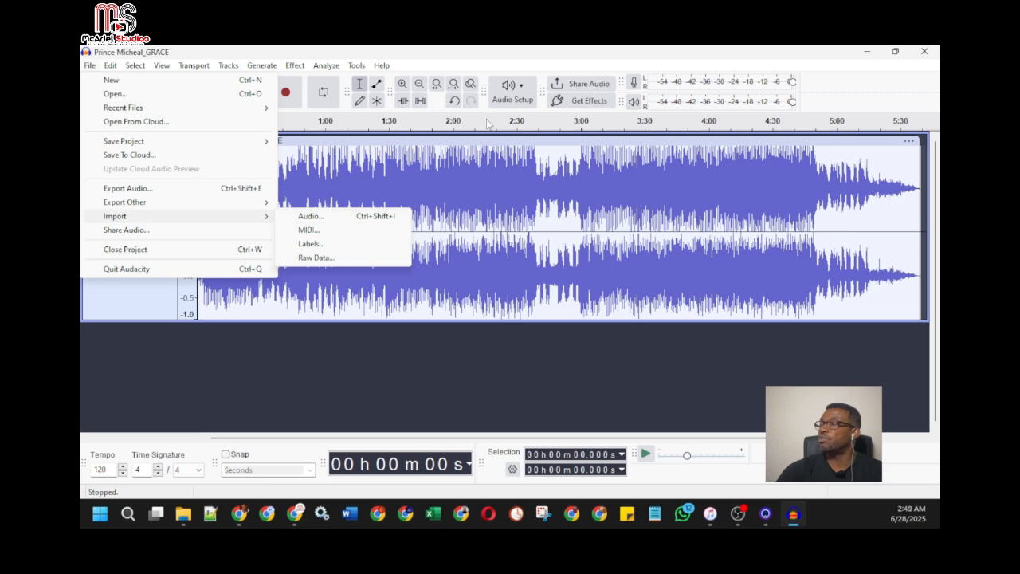
pyautogui.click(490, 82)
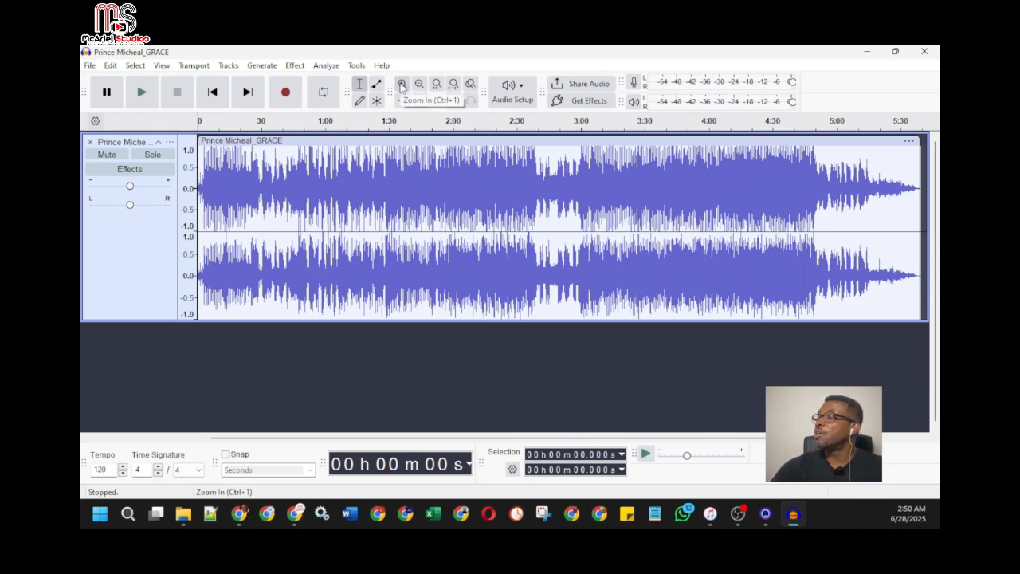
# Magnify the song track's waveform until single seconds are marked on the timeline, and play its first 13 seconds or so
pyautogui.click(401, 84)
pyautogui.click(402, 85)
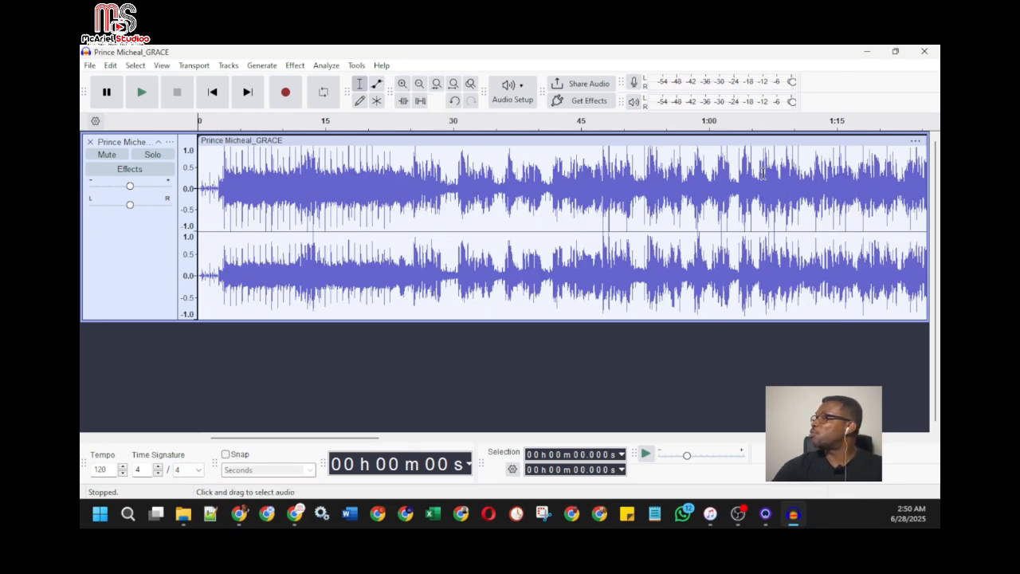
pyautogui.click(420, 83)
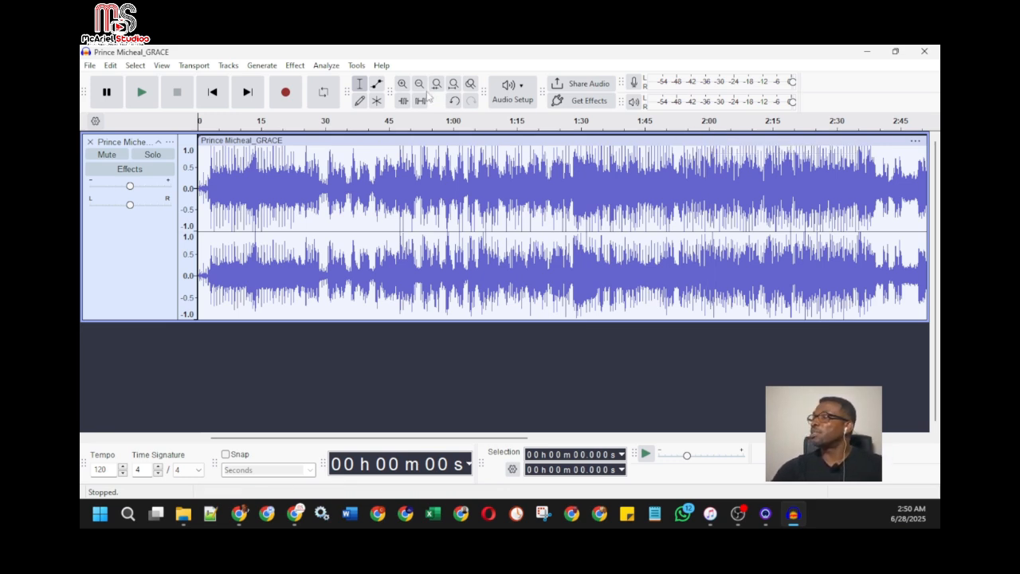
pyautogui.click(403, 85)
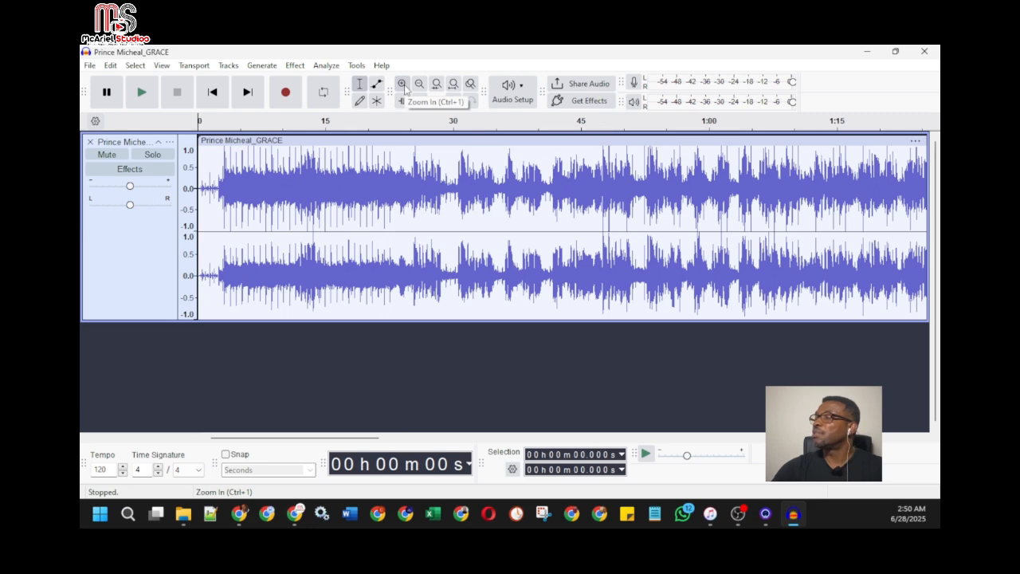
pyautogui.click(403, 85)
pyautogui.click(403, 86)
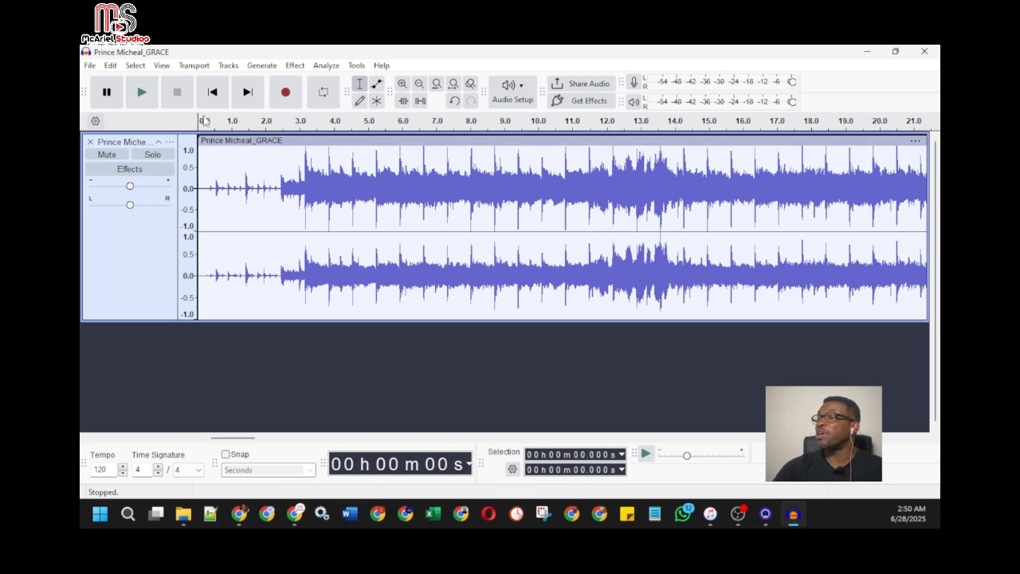
pyautogui.click(143, 94)
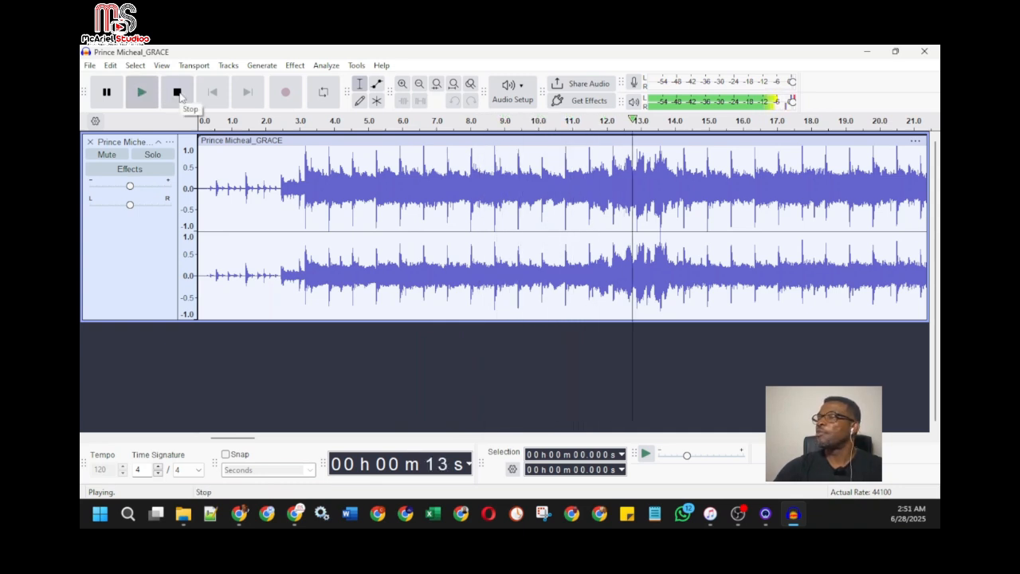
pyautogui.click(178, 94)
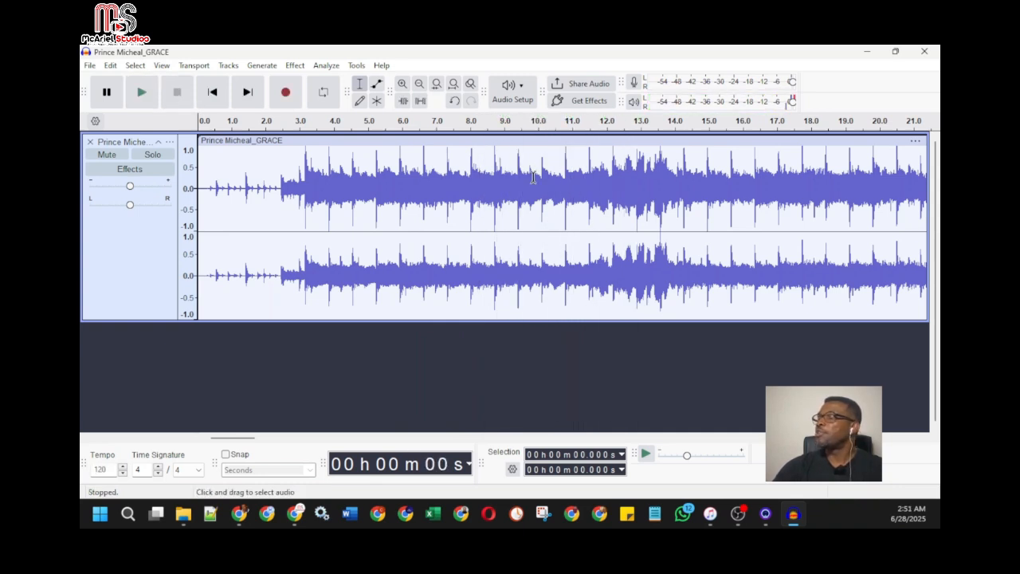
# Place the cursor near the 20-second mark of the song track and try to set the selection times to exactly 20 seconds
pyautogui.click(881, 153)
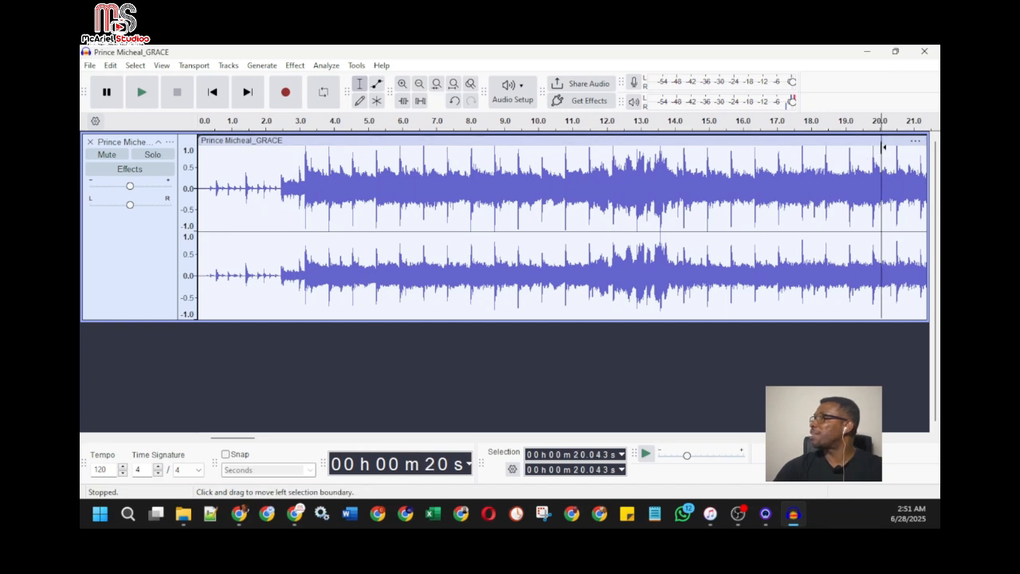
pyautogui.click(879, 151)
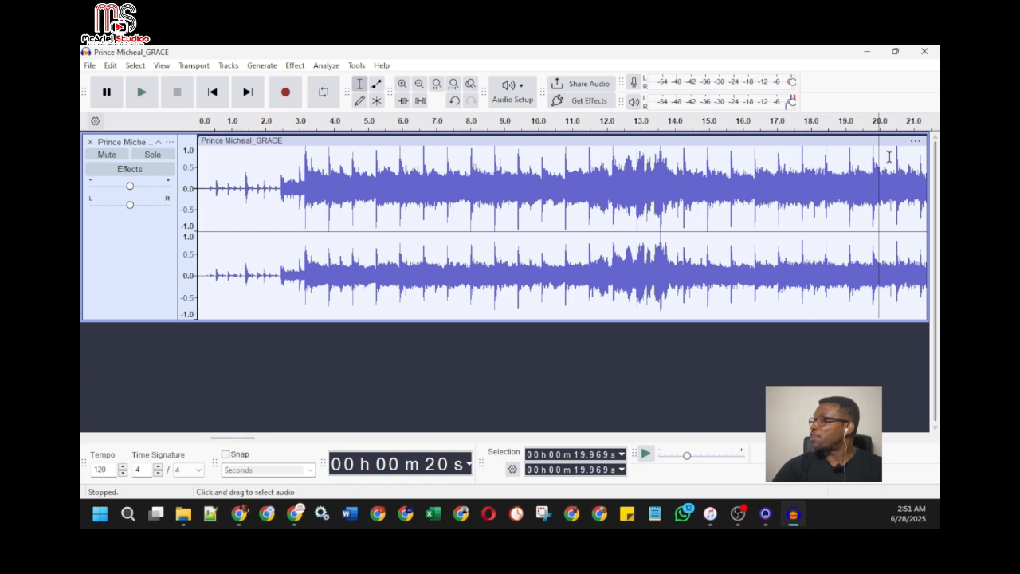
pyautogui.click(577, 456)
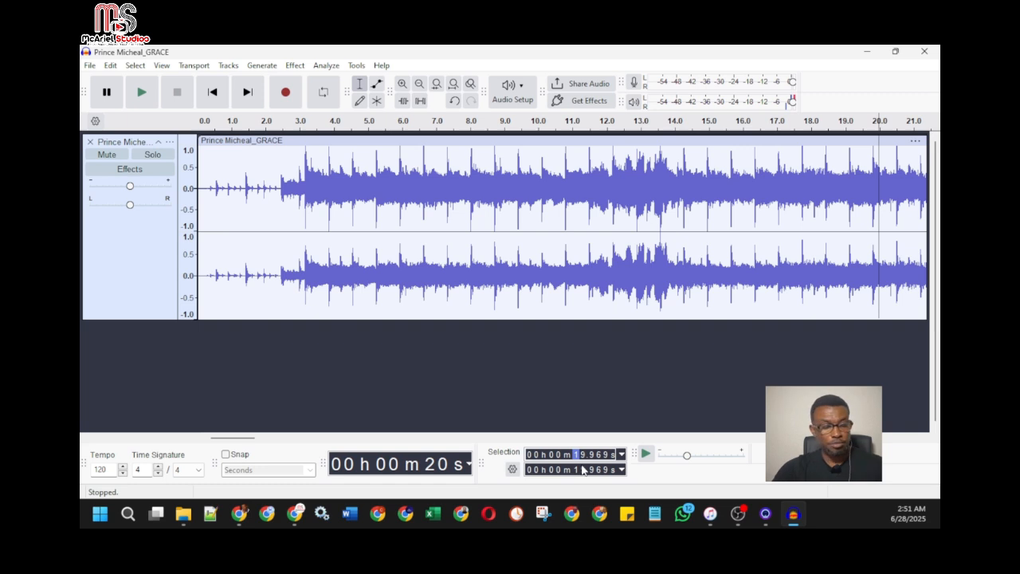
pyautogui.write('200000')
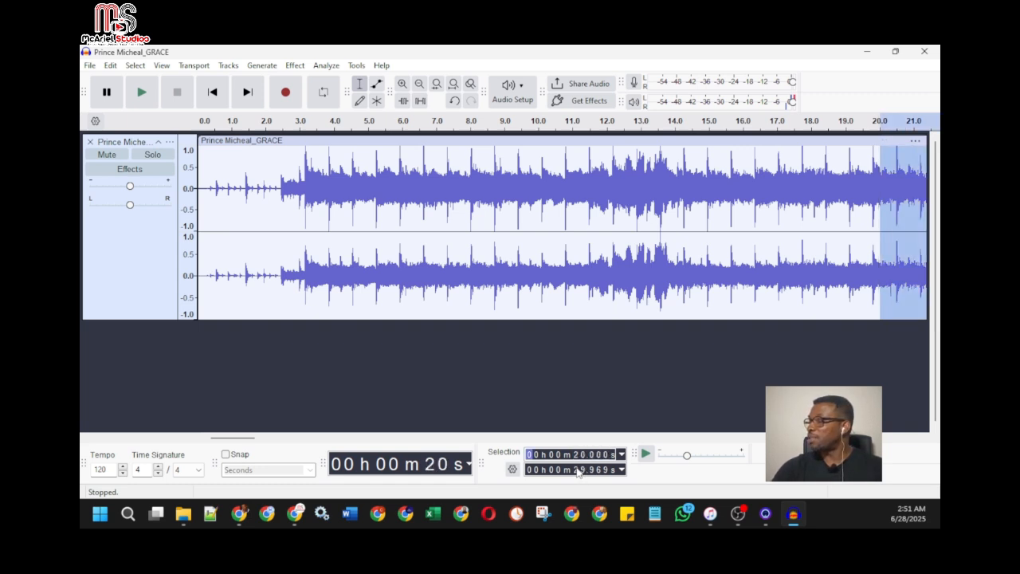
pyautogui.click(575, 469)
pyautogui.write('0')
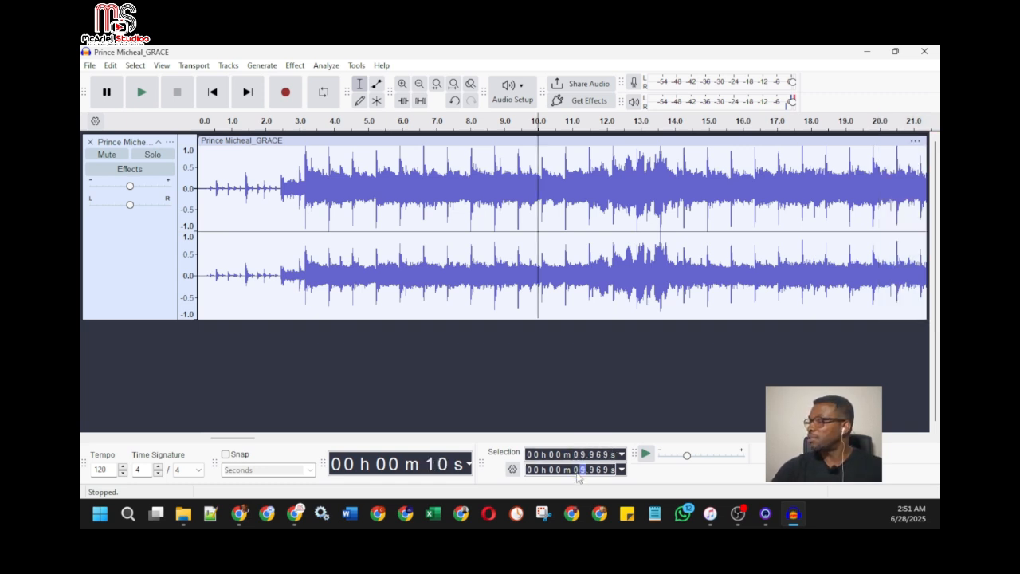
# Set both the selection start and the selection end to exactly 20.000 seconds
pyautogui.click(578, 455)
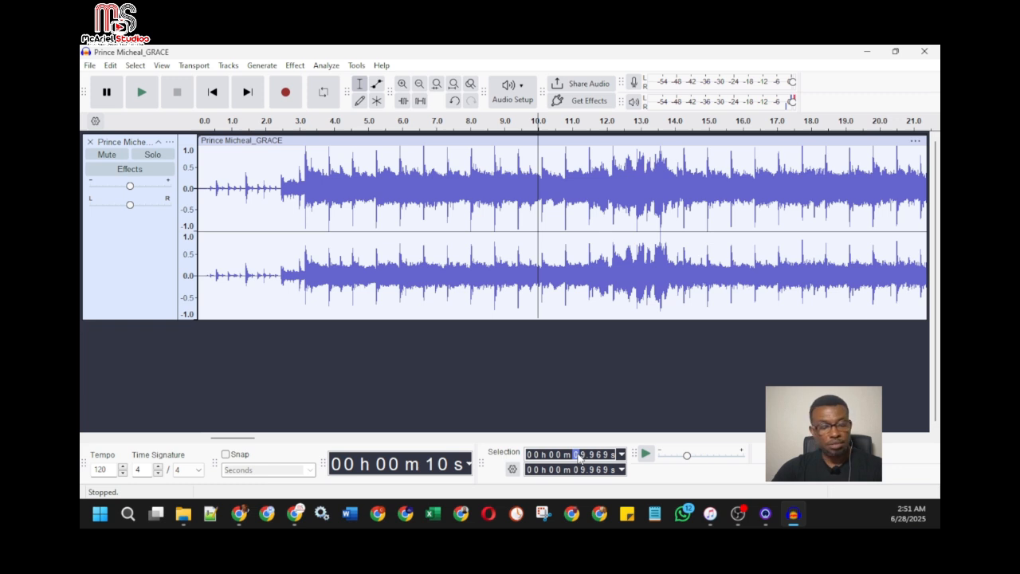
pyautogui.write('20.')
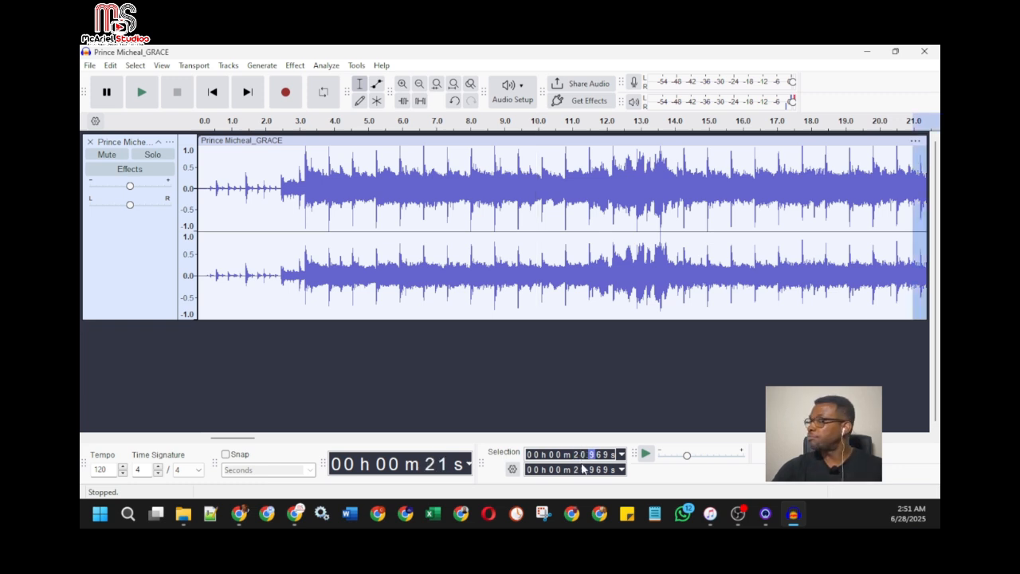
pyautogui.write('000')
pyautogui.click(582, 471)
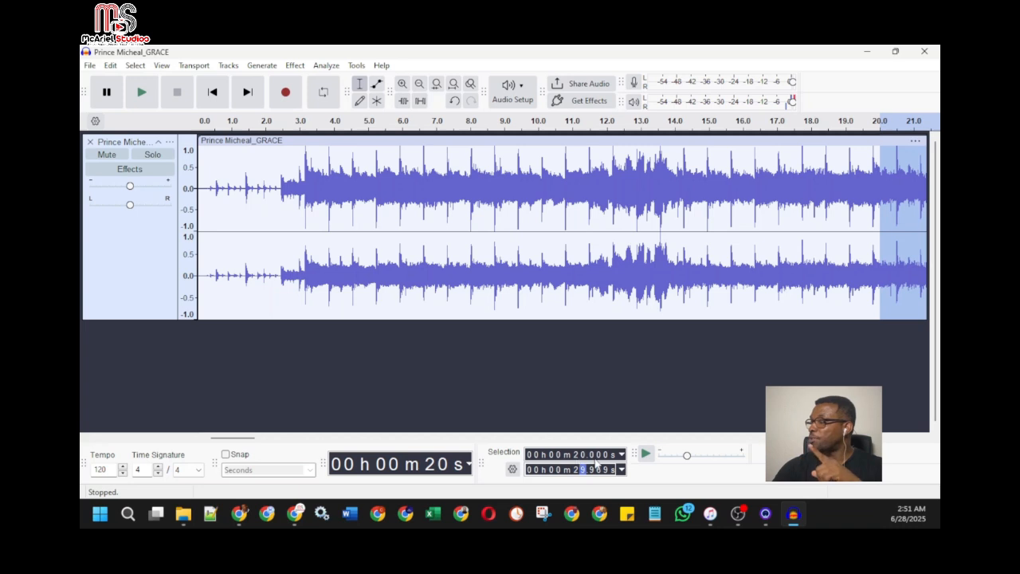
pyautogui.write('0000')
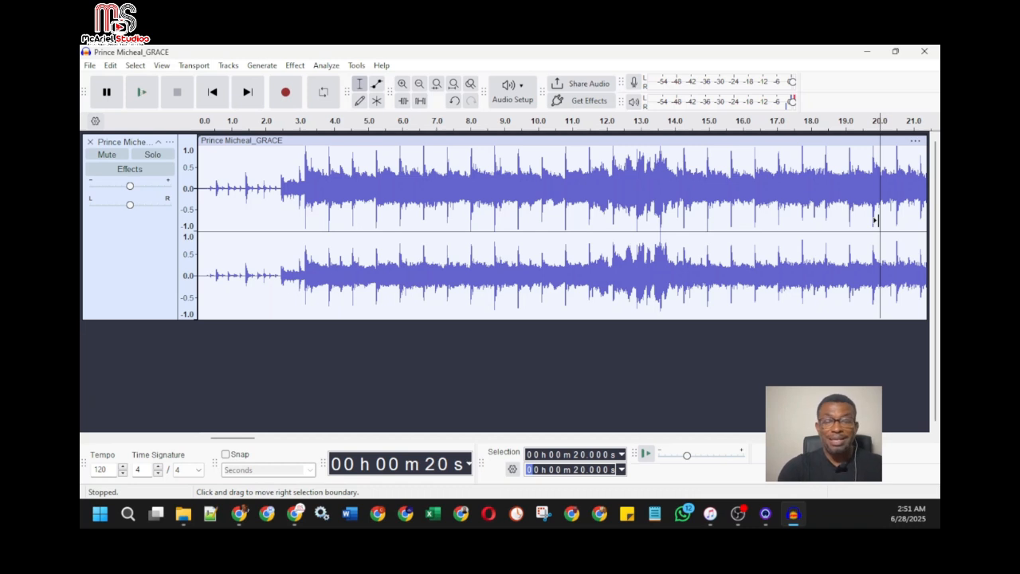
# Split the song at the 20-second mark and delete everything after the split
pyautogui.moveTo(875, 220); pyautogui.dragTo(875, 220)
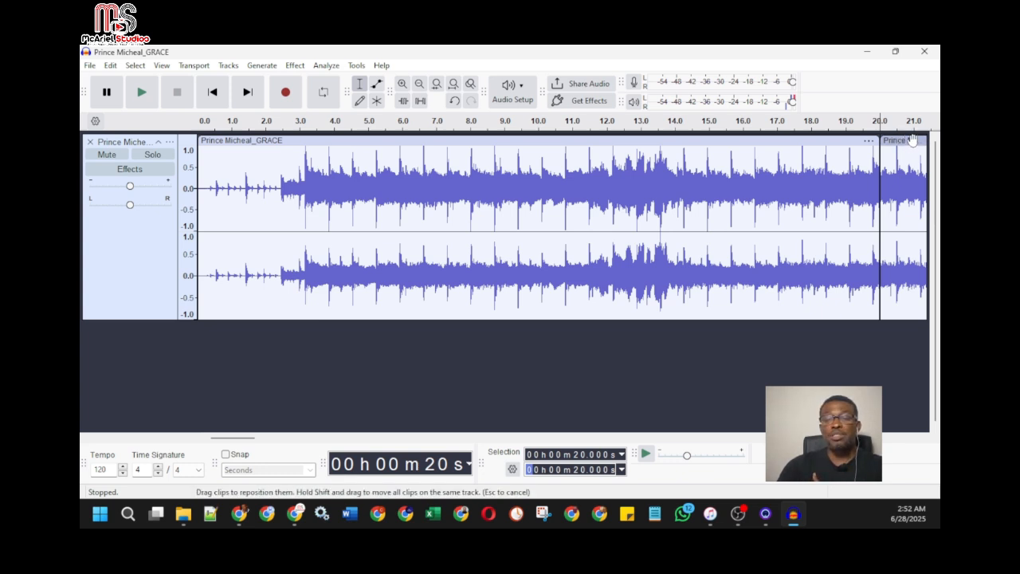
pyautogui.click(913, 140)
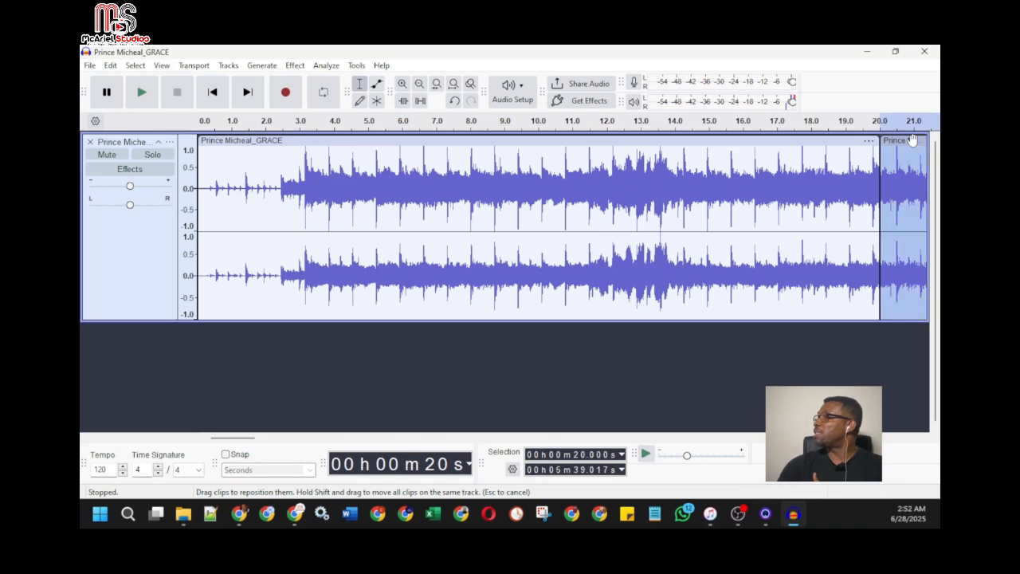
pyautogui.press('Delete')
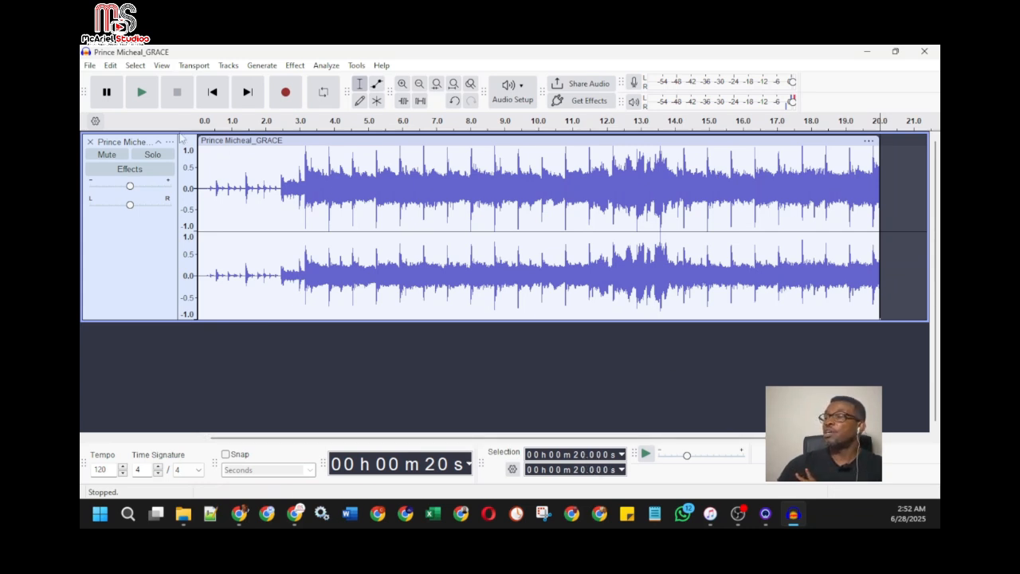
# View the settings for exporting the clip to the computer as an MP3 file, and close them without exporting
pyautogui.click(90, 66)
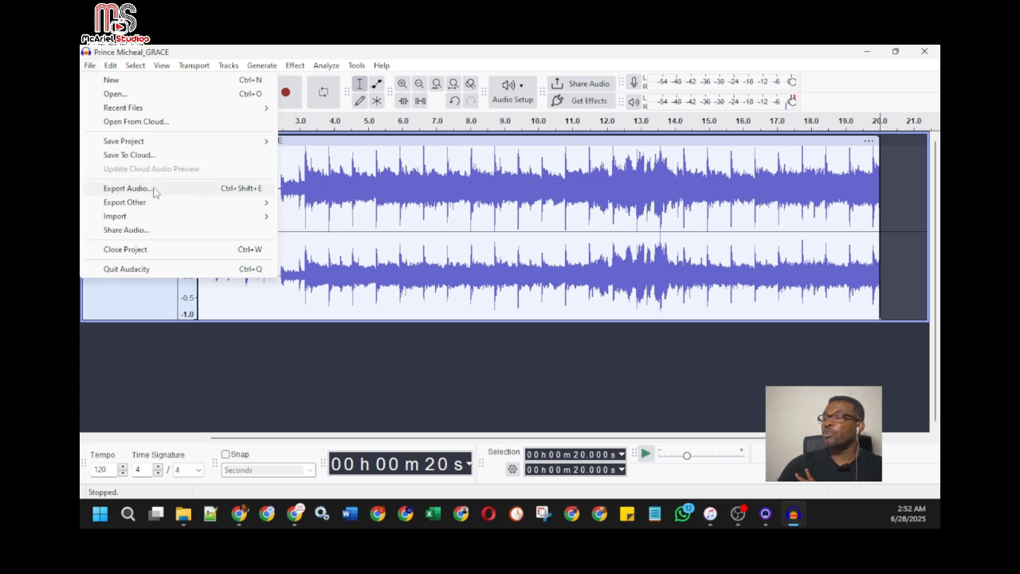
pyautogui.click(128, 188)
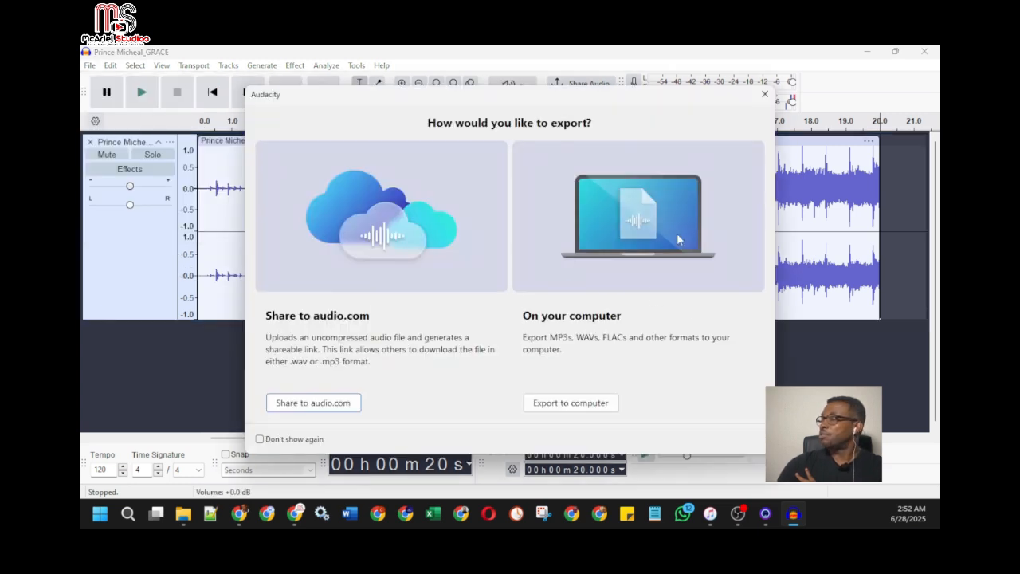
pyautogui.click(581, 408)
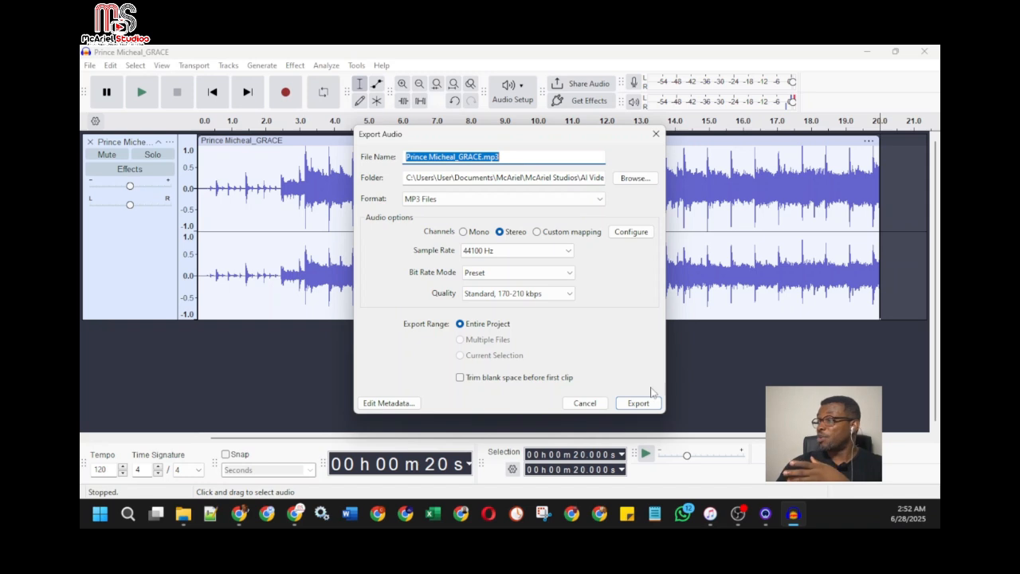
pyautogui.click(585, 403)
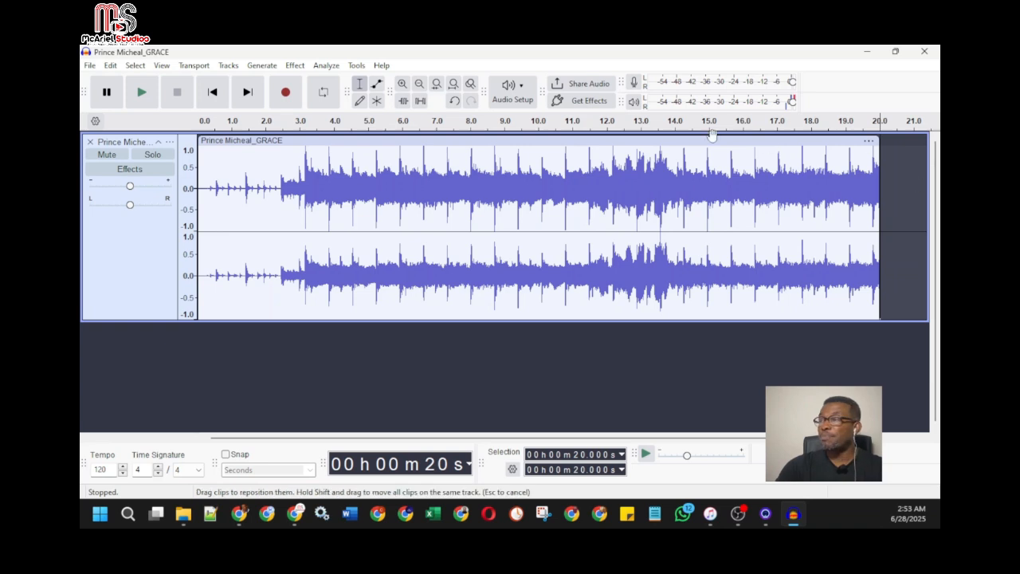
# Undo the deletion and replace the first 20-second clip with the rest of the song, moved to the start of the track
pyautogui.click(455, 100)
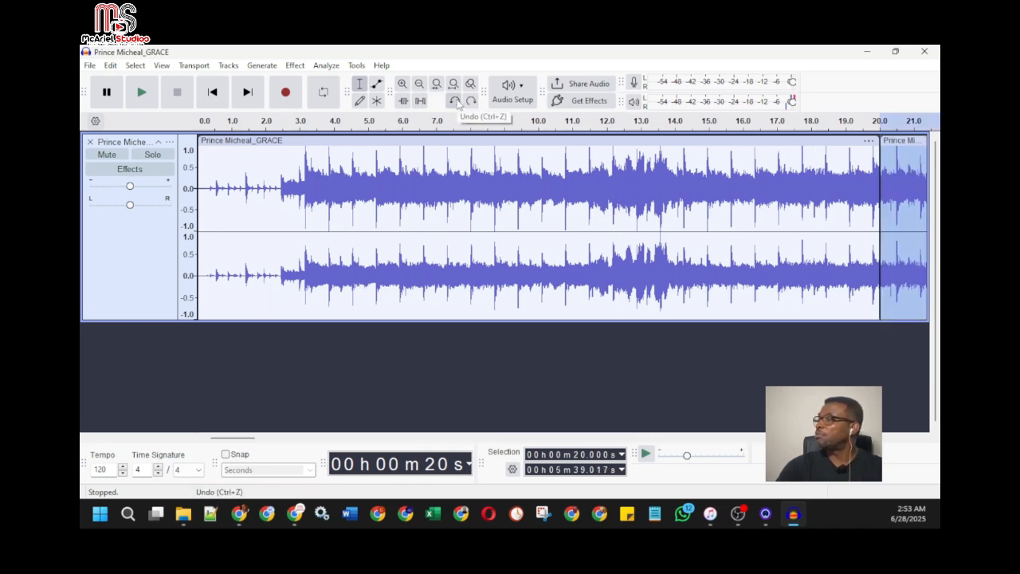
pyautogui.click(762, 137)
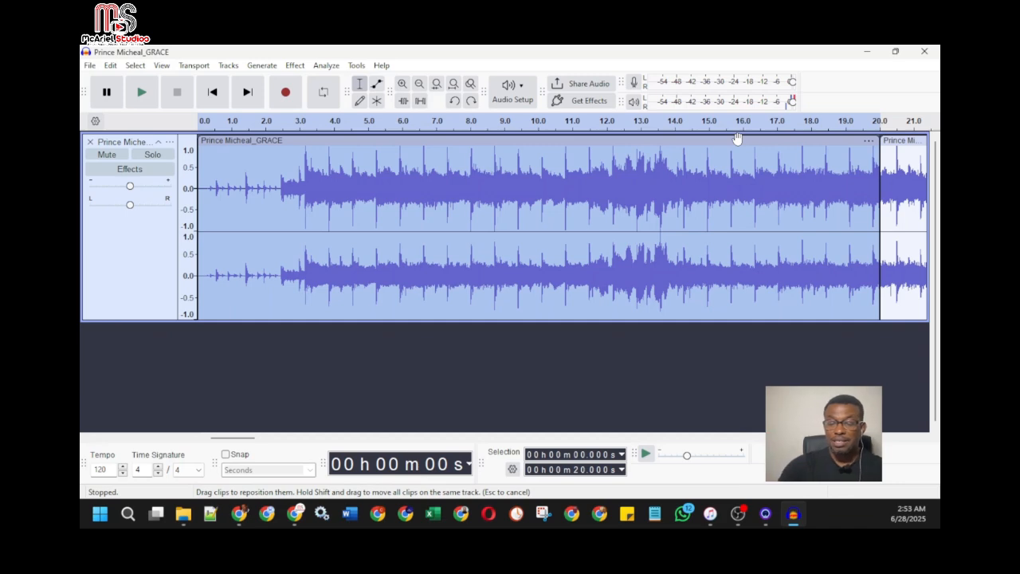
pyautogui.press('Delete')
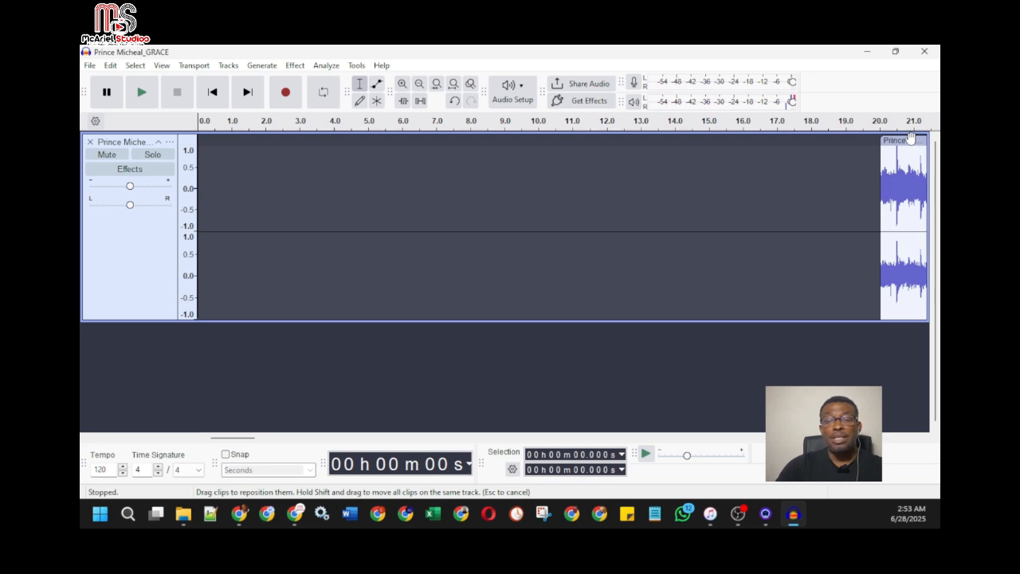
pyautogui.moveTo(911, 138); pyautogui.dragTo(252, 142)
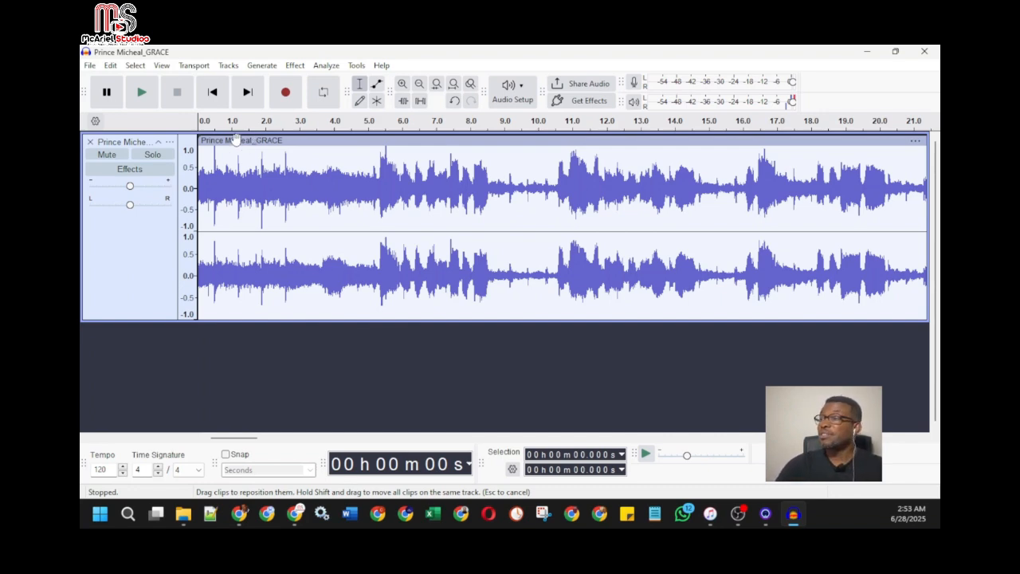
# Place the cursor near 20 seconds on the moved clip and set the selection start and end to exactly 20.000 seconds
pyautogui.click(880, 158)
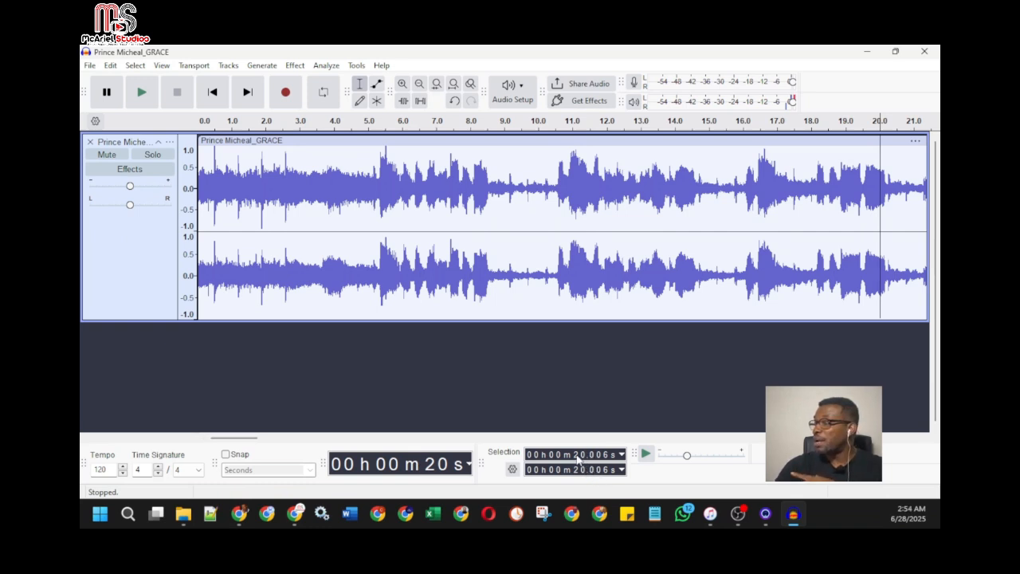
pyautogui.click(606, 455)
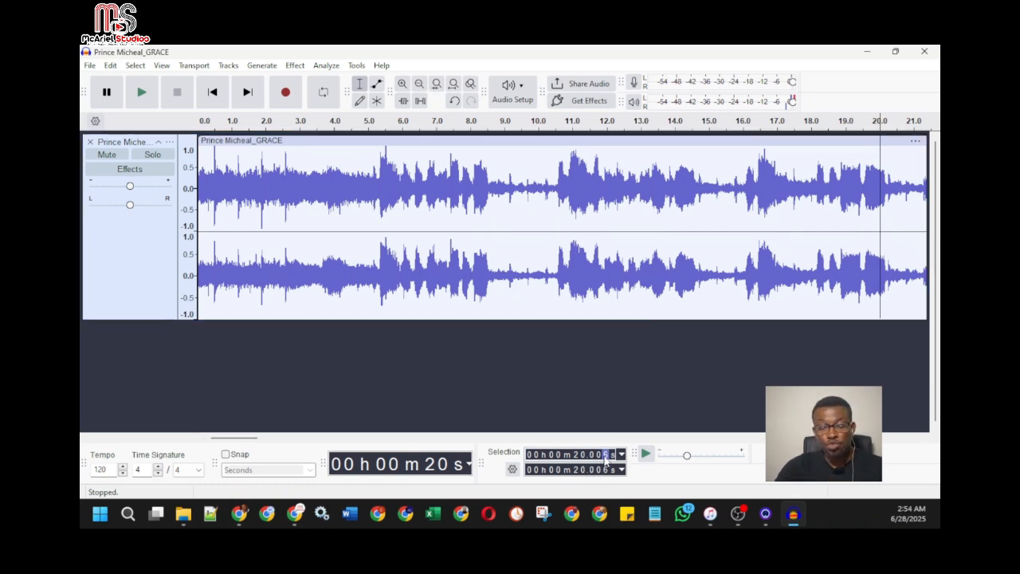
pyautogui.write('0')
pyautogui.click(604, 473)
pyautogui.write('0')
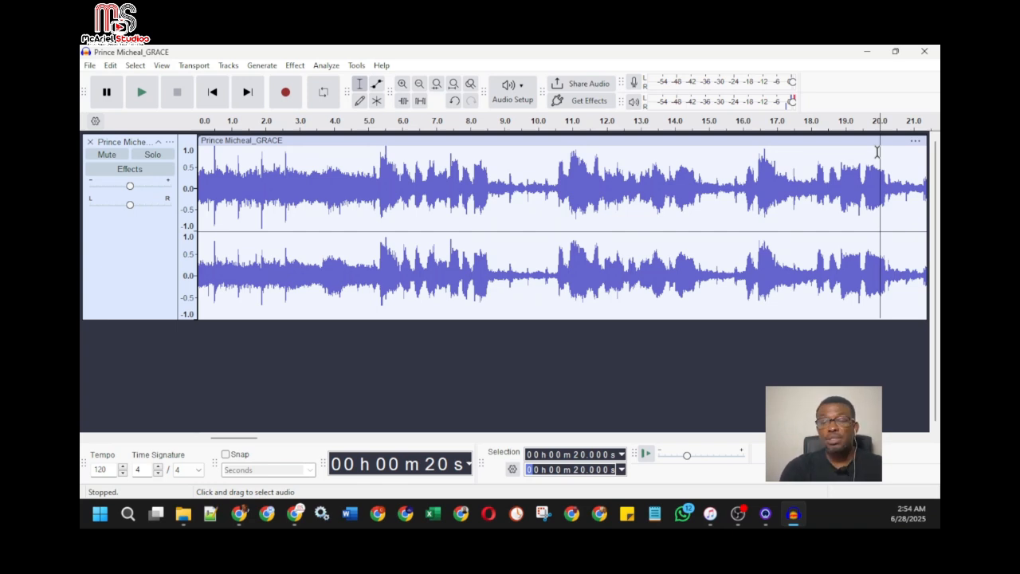
# Split the moved clip at 20 seconds and delete the part after the split, leaving the second 20-second section
pyautogui.hotkey('ctrl', 'i')
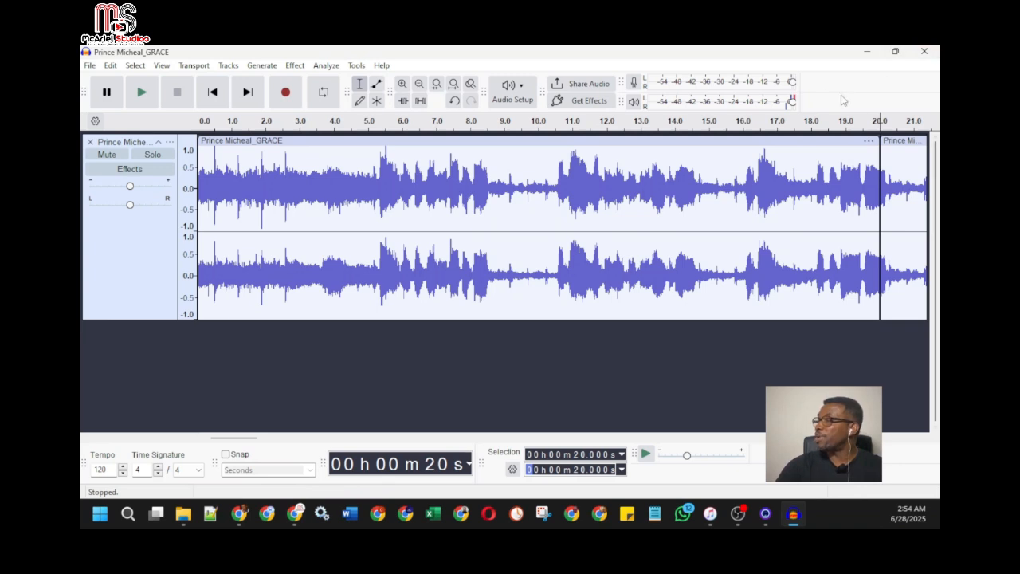
pyautogui.click(898, 139)
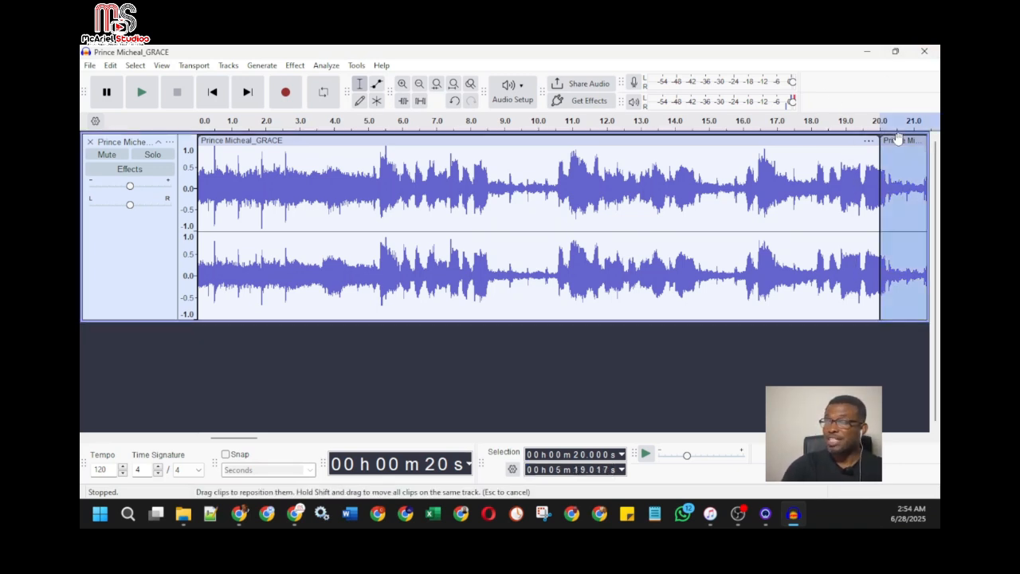
pyautogui.press('Delete')
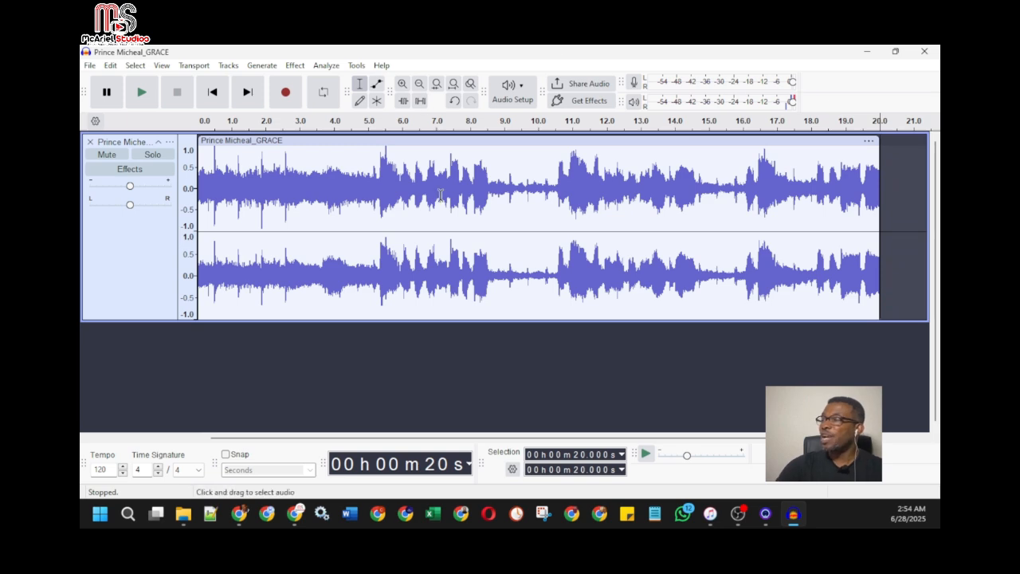
# View the export destination choices for the second 20-second section, and close them without exporting
pyautogui.click(91, 65)
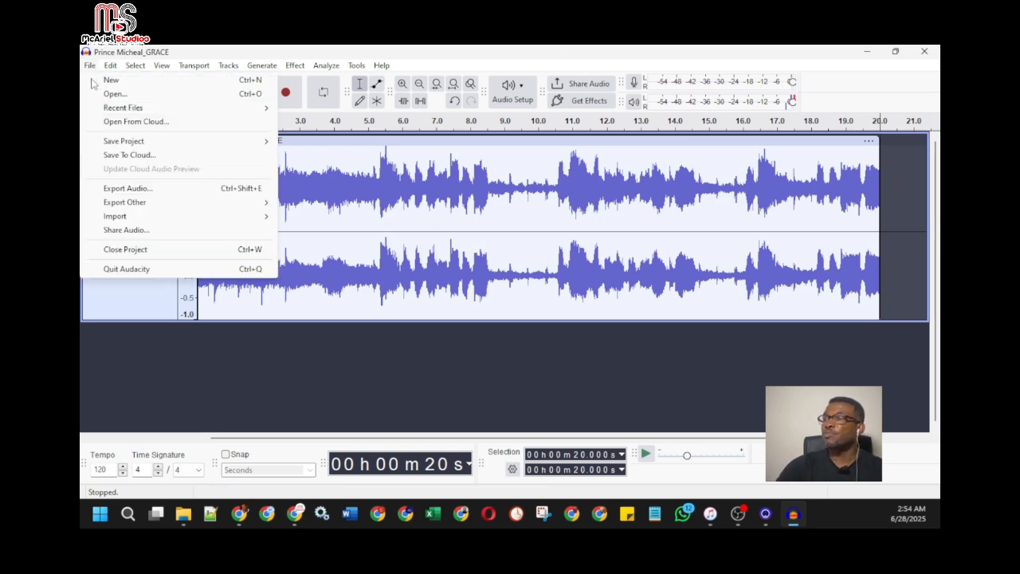
pyautogui.click(142, 190)
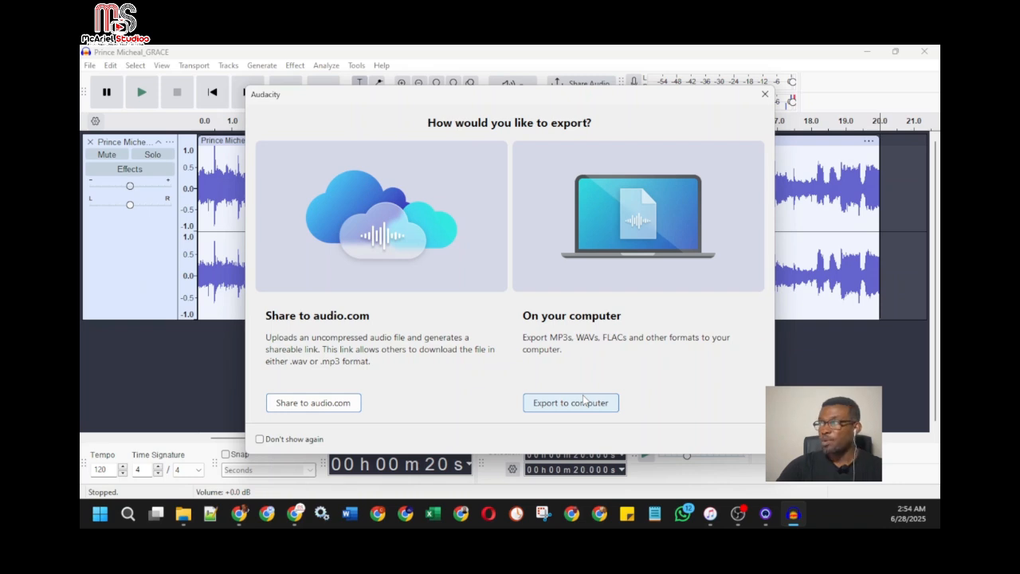
pyautogui.click(765, 96)
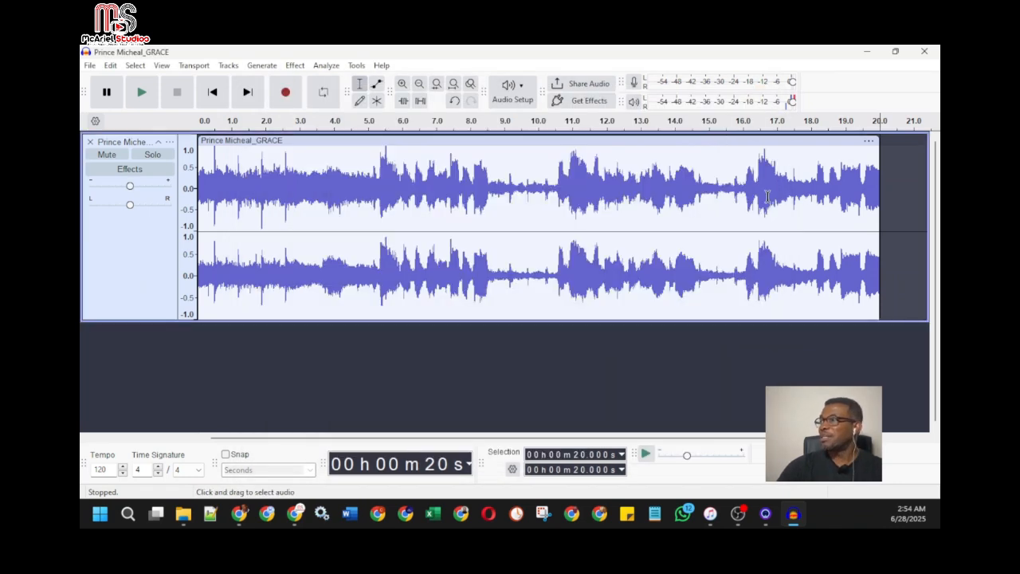
# Restore the part after 20 seconds and move it to the track start in place of the deleted second section
pyautogui.click(454, 100)
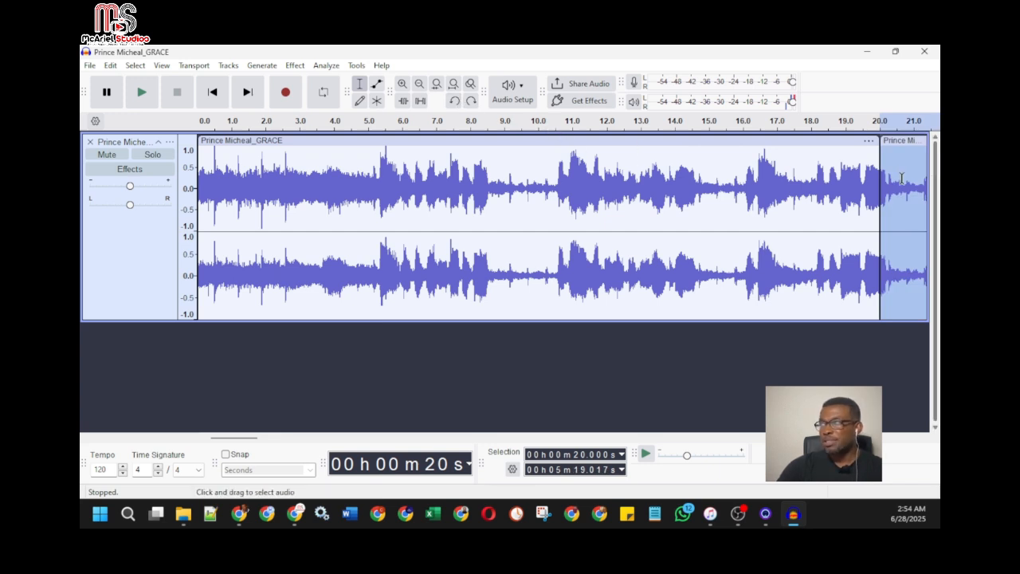
pyautogui.click(717, 140)
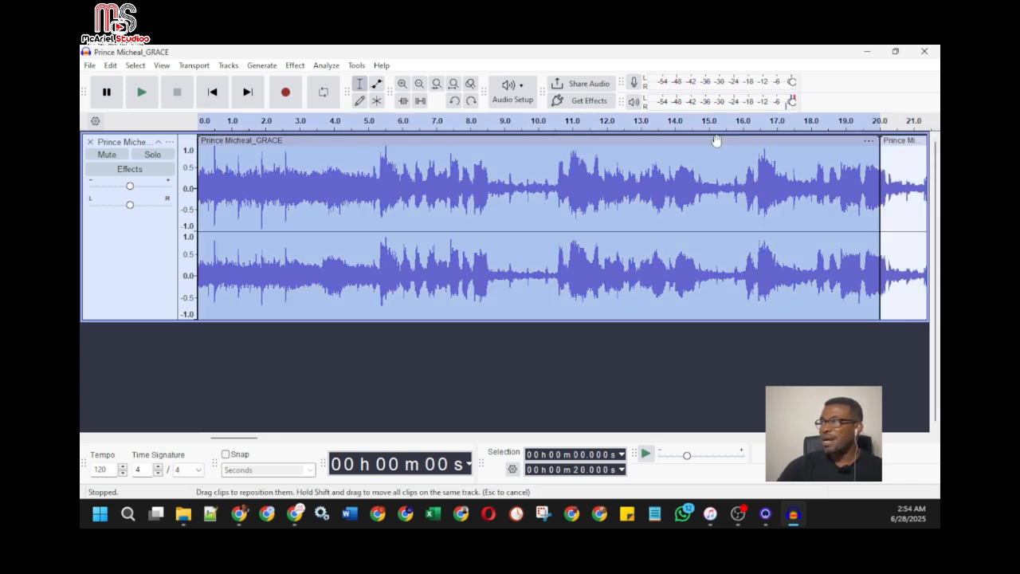
pyautogui.press('Delete')
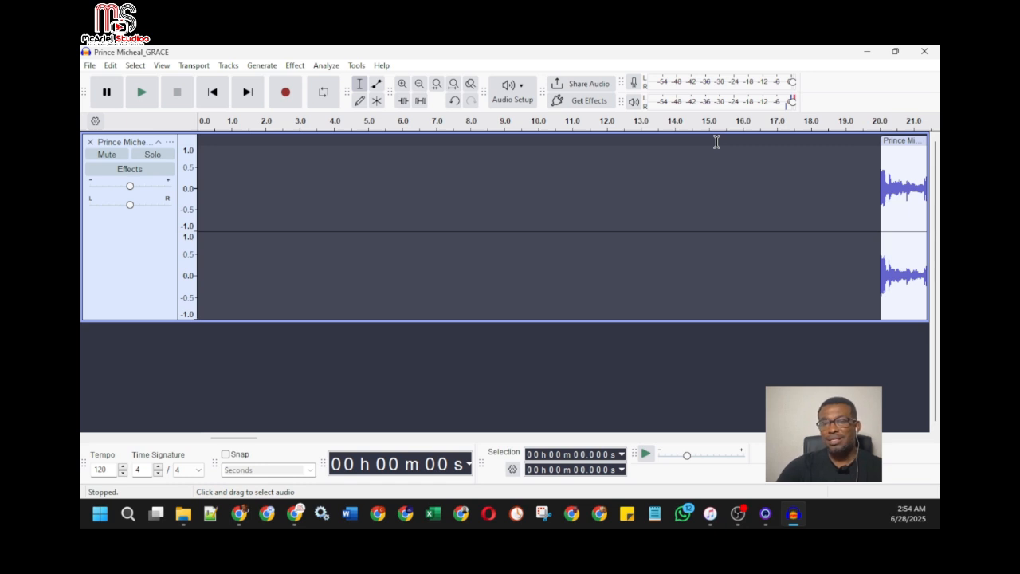
pyautogui.moveTo(884, 141); pyautogui.dragTo(224, 155)
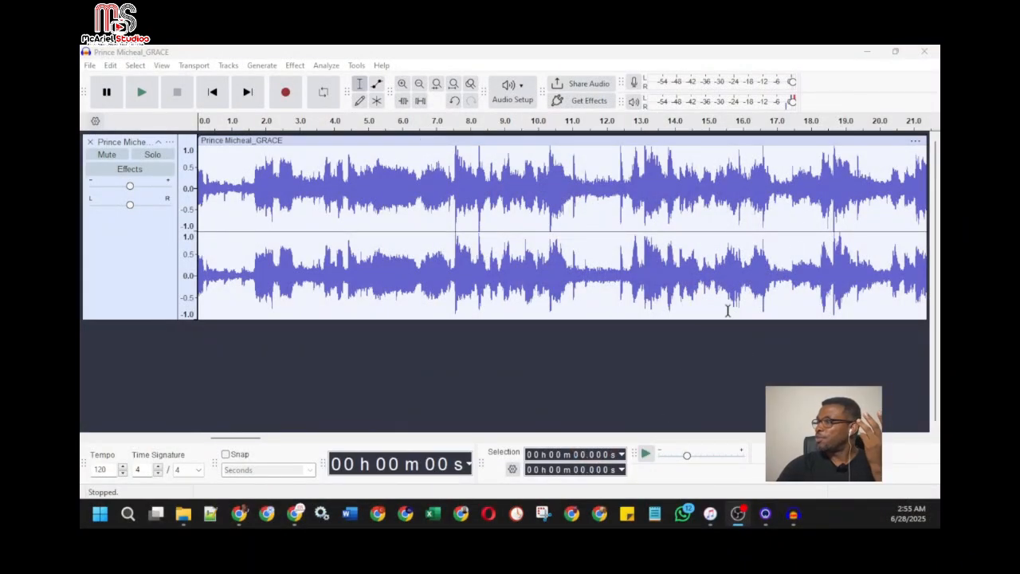
# Place the cursor near 20 seconds on the third section and set both selection times to exactly 20.000 seconds
pyautogui.click(881, 159)
pyautogui.click(880, 160)
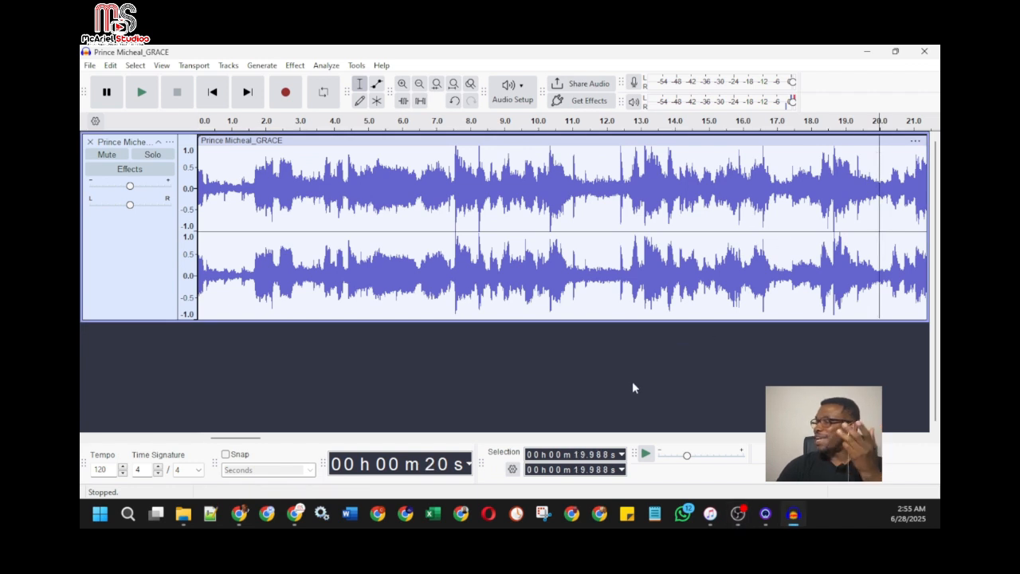
pyautogui.click(576, 455)
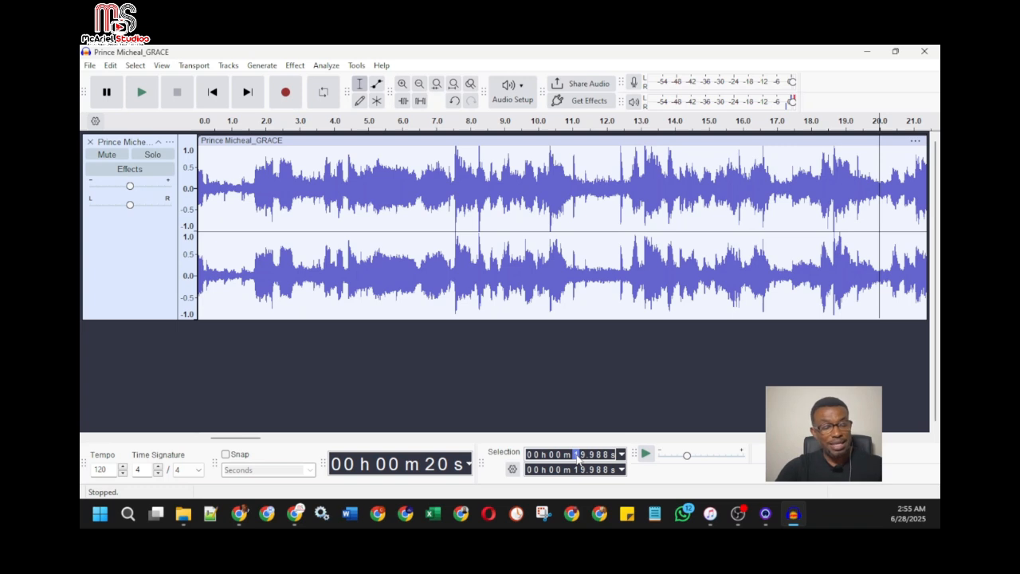
pyautogui.write('20.000')
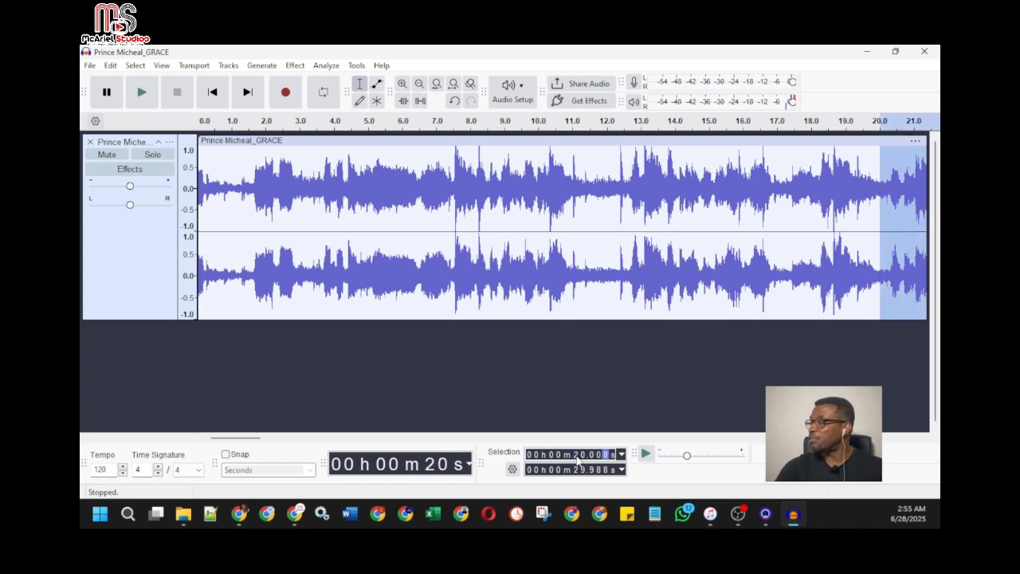
pyautogui.click(581, 470)
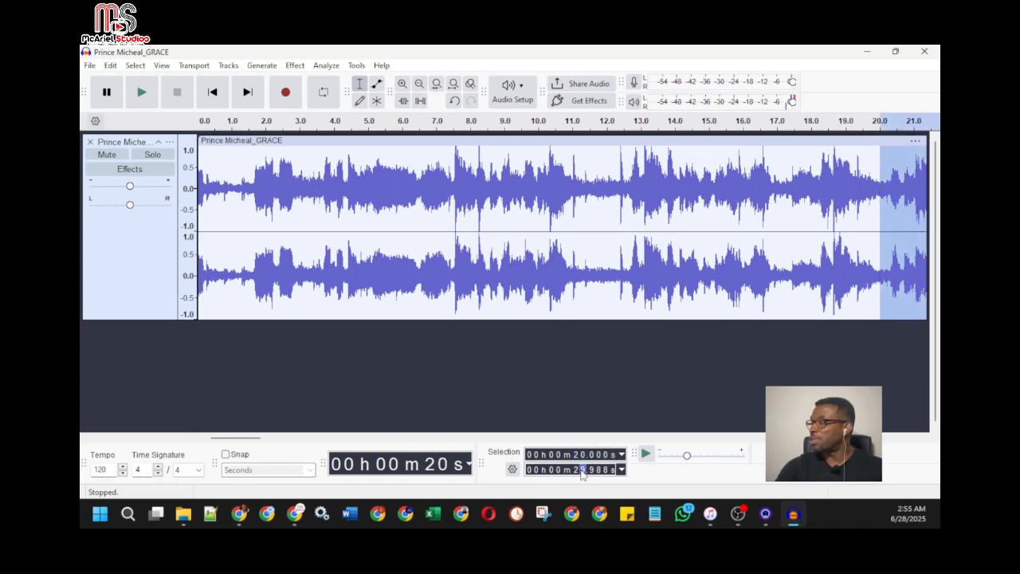
pyautogui.write('0.000')
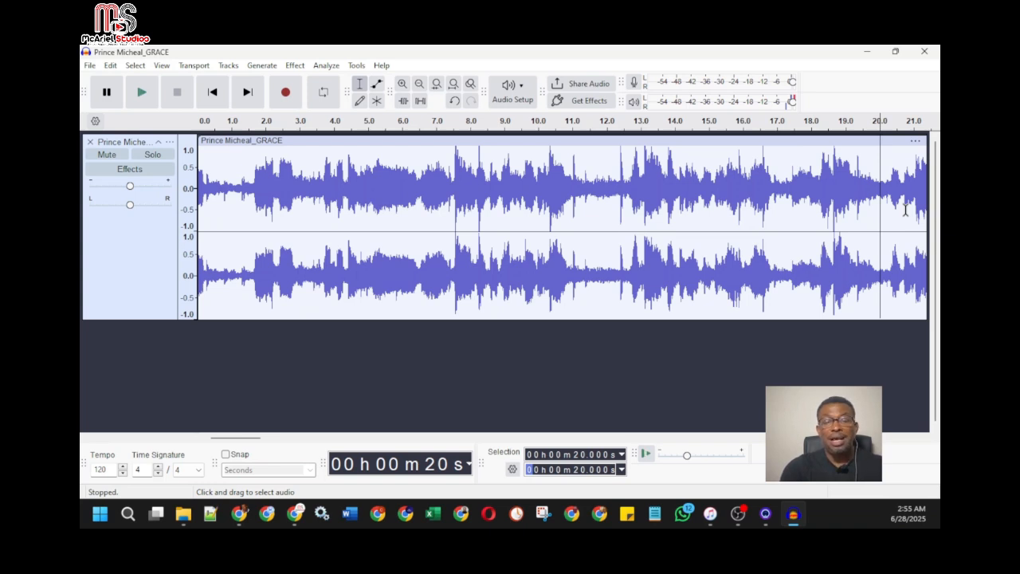
# Split the track at 20 seconds again and delete the remainder, leaving the third 20-second section
pyautogui.hotkey('ctrl', 'i')
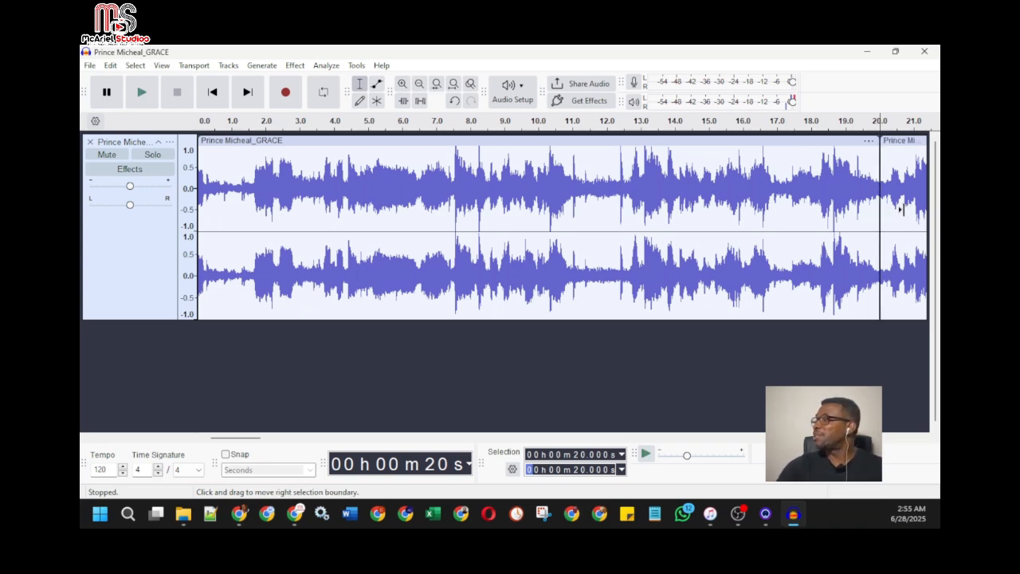
pyautogui.click(887, 139)
pyautogui.press('Delete')
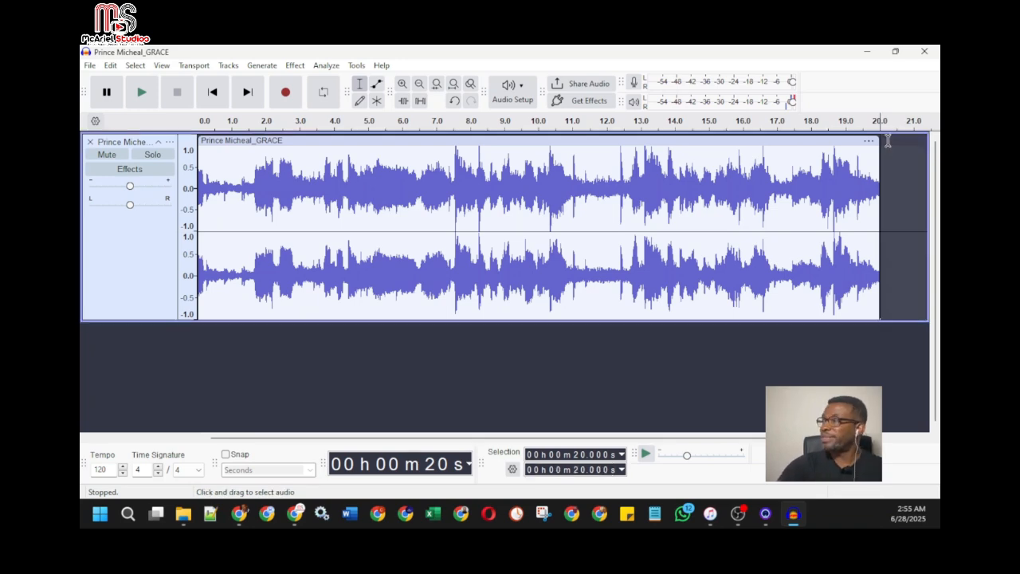
# View the export destination choices for the third section, and close them without exporting
pyautogui.click(90, 65)
pyautogui.click(188, 189)
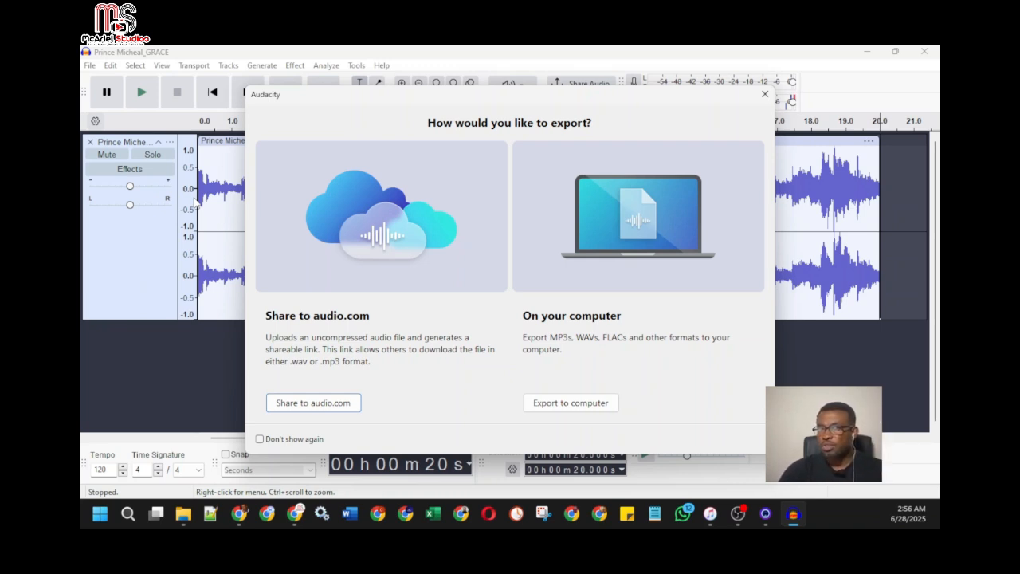
pyautogui.click(764, 95)
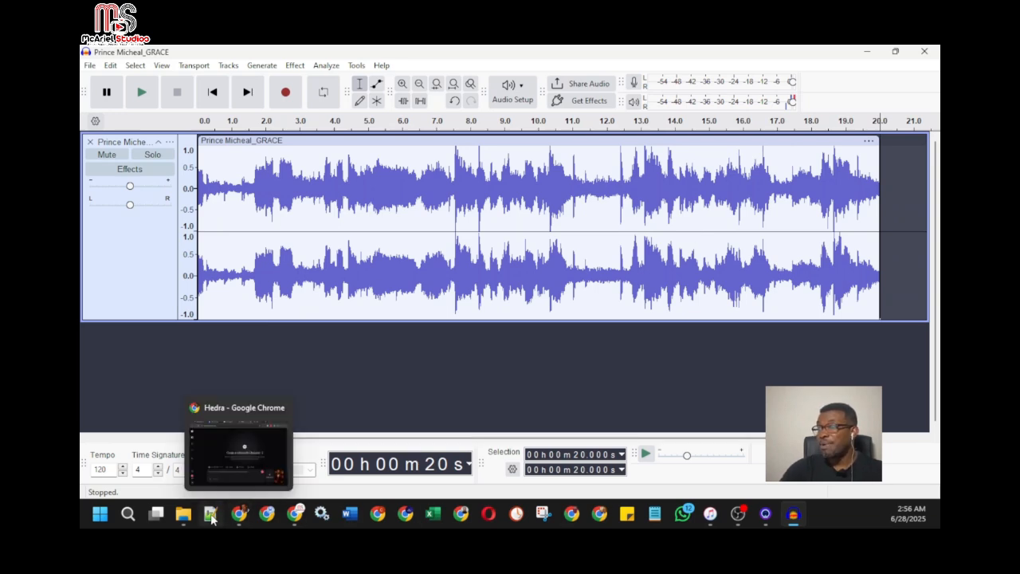
# Switch to File Explorer and open the Audio folder of AI Grace Videos, inside McAriel Studios in the McAriel documents folder
pyautogui.click(184, 514)
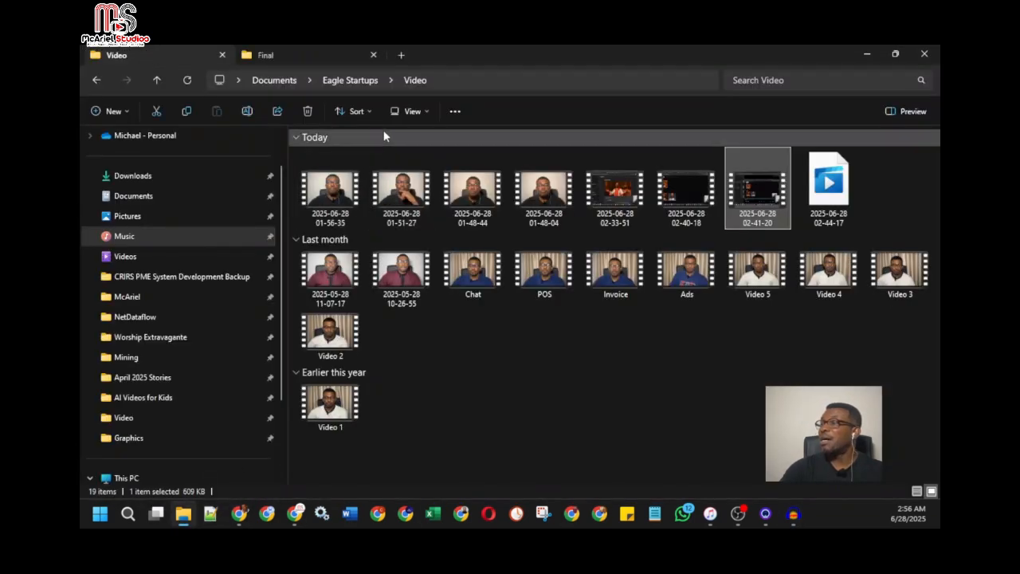
pyautogui.click(282, 54)
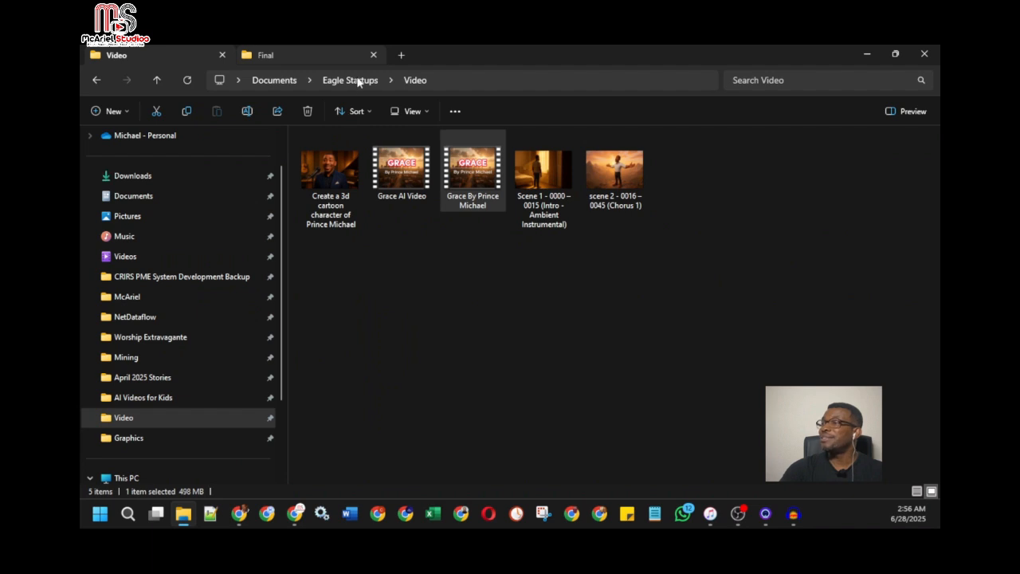
pyautogui.click(354, 79)
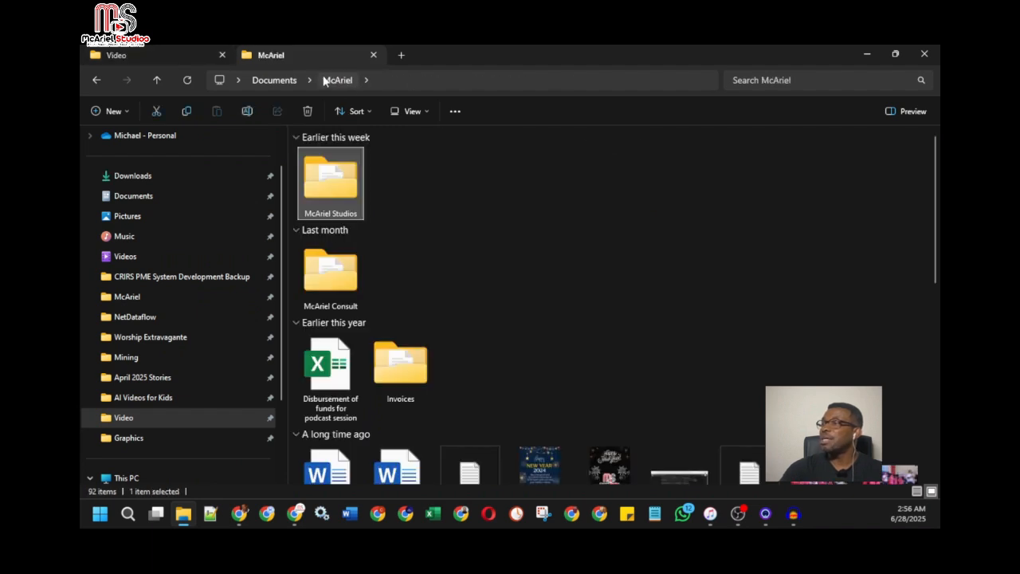
pyautogui.doubleClick(334, 172)
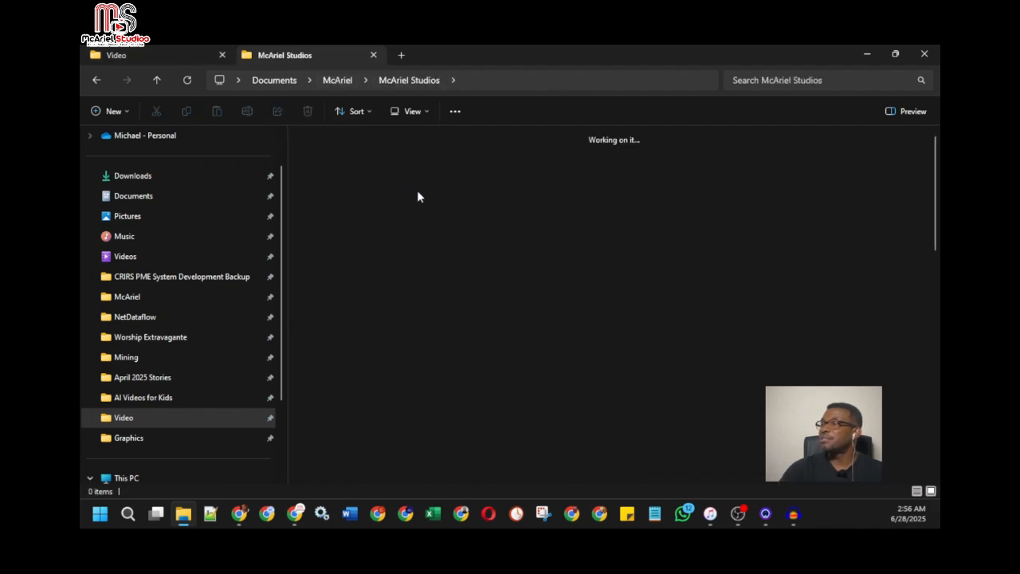
pyautogui.doubleClick(323, 193)
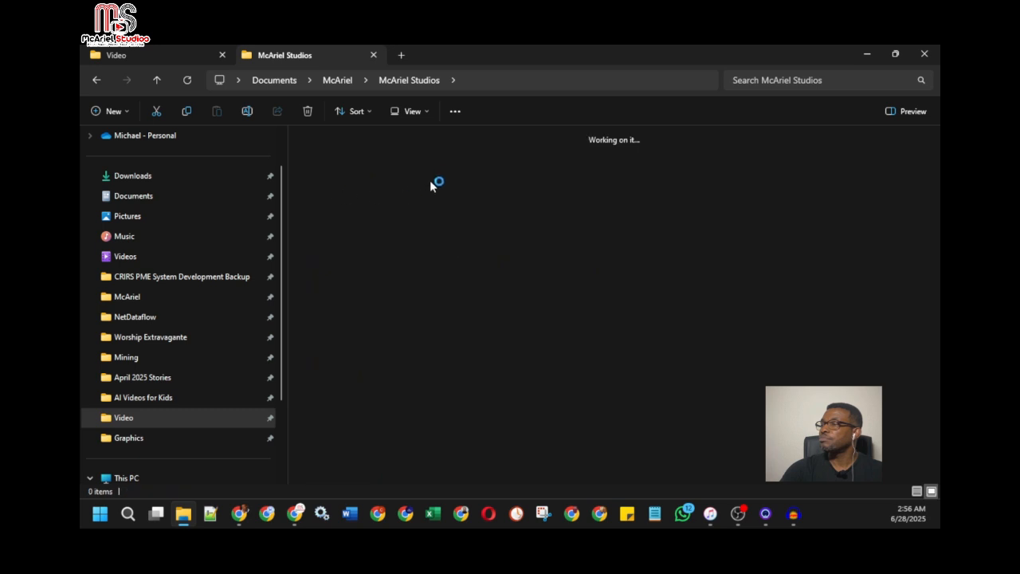
pyautogui.click(431, 81)
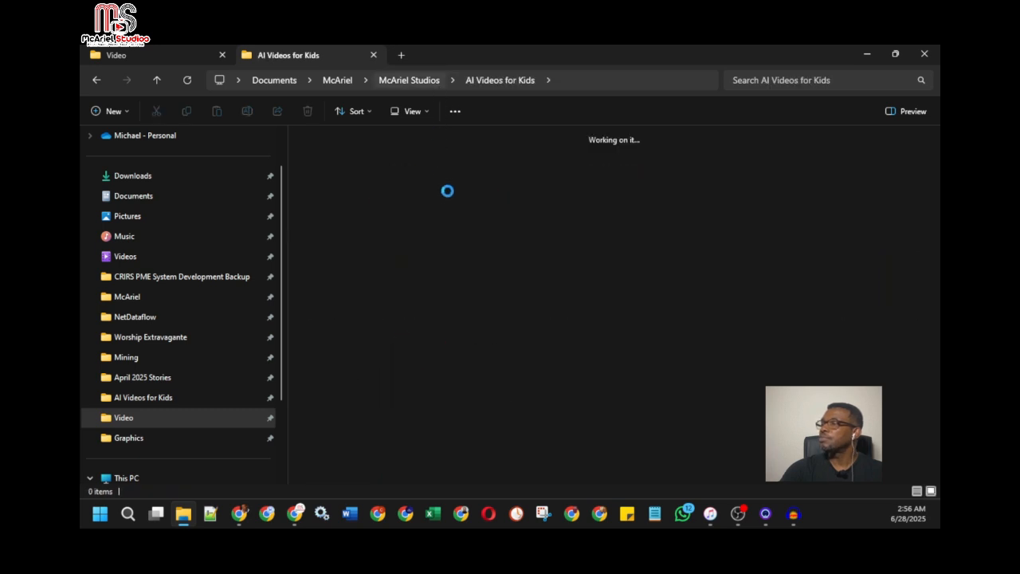
pyautogui.click(469, 279)
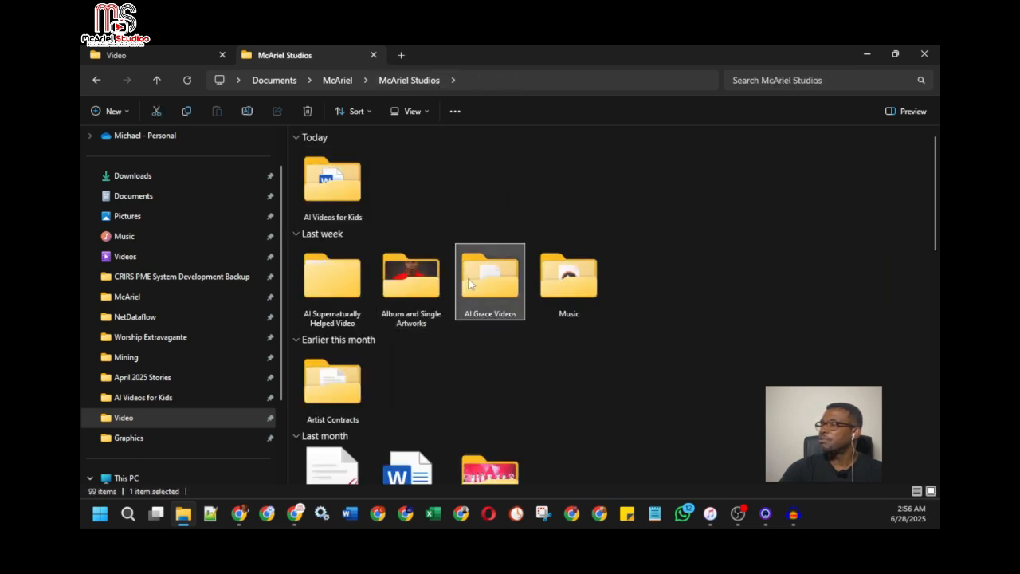
pyautogui.doubleClick(468, 279)
pyautogui.doubleClick(321, 153)
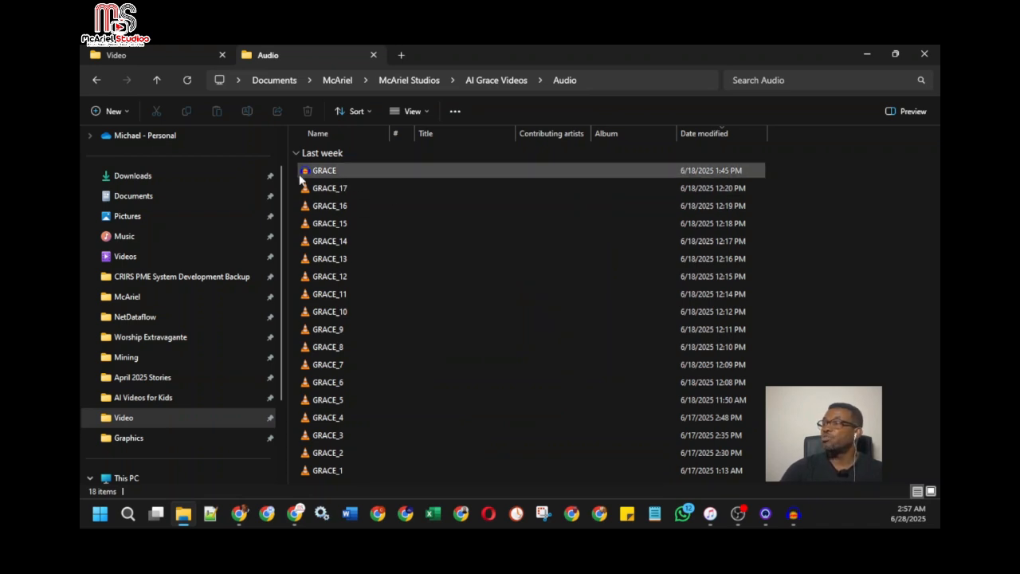
# Display the audio clips as large icons across a wider file area, and open the Graphics folder of AI Grace Videos
pyautogui.moveTo(286, 171); pyautogui.dragTo(103, 193)
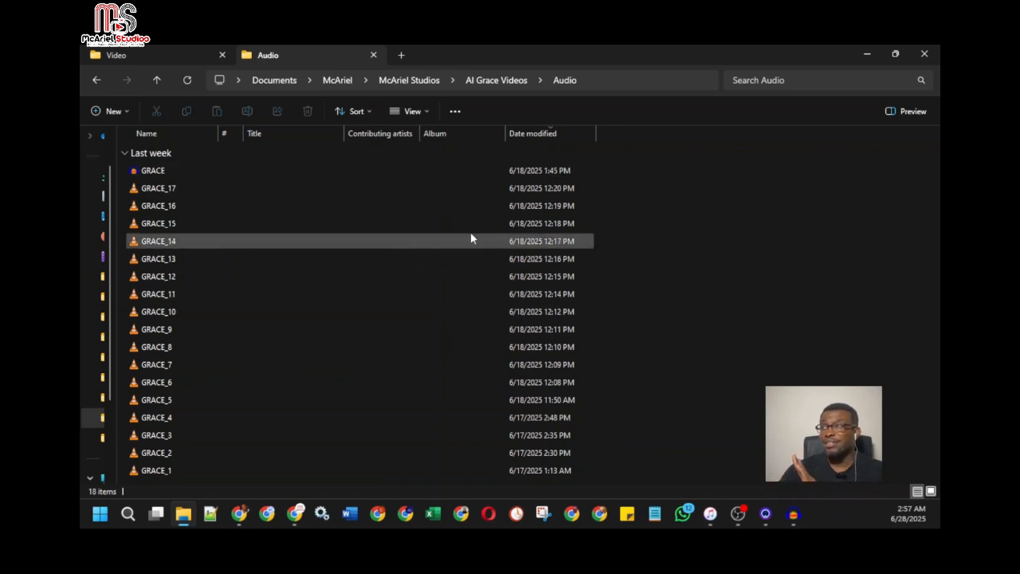
pyautogui.click(416, 113)
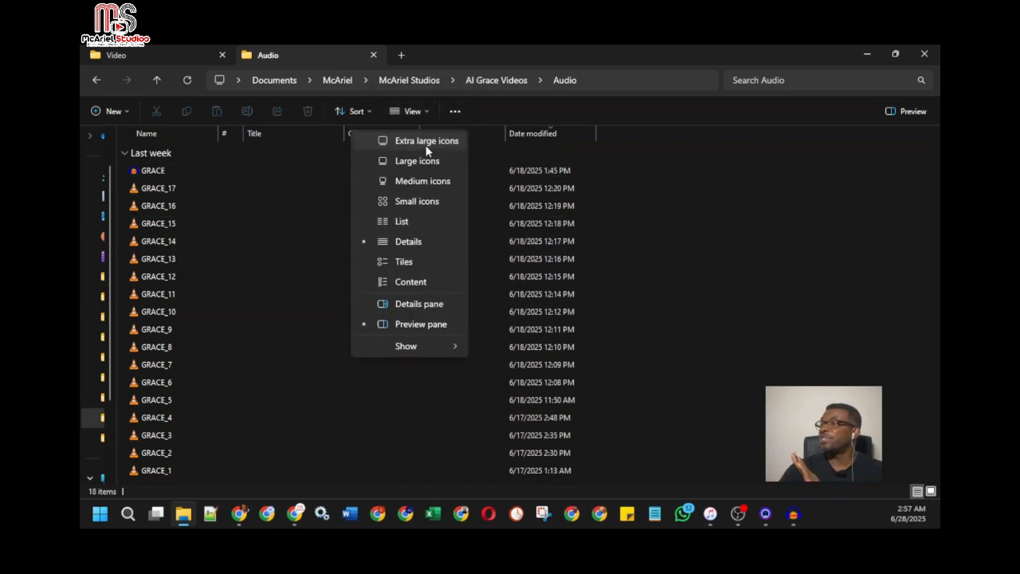
pyautogui.click(426, 162)
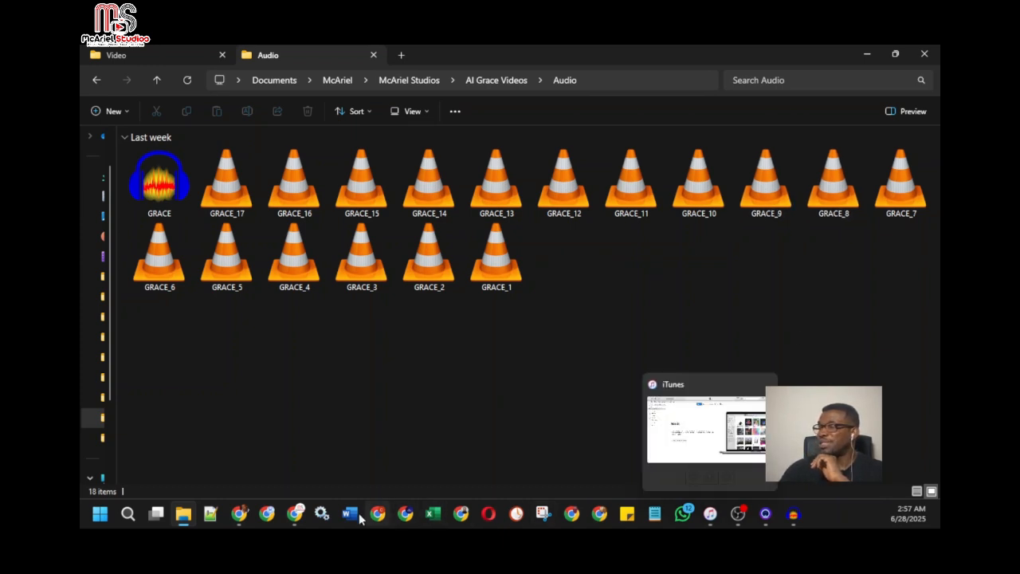
pyautogui.click(478, 82)
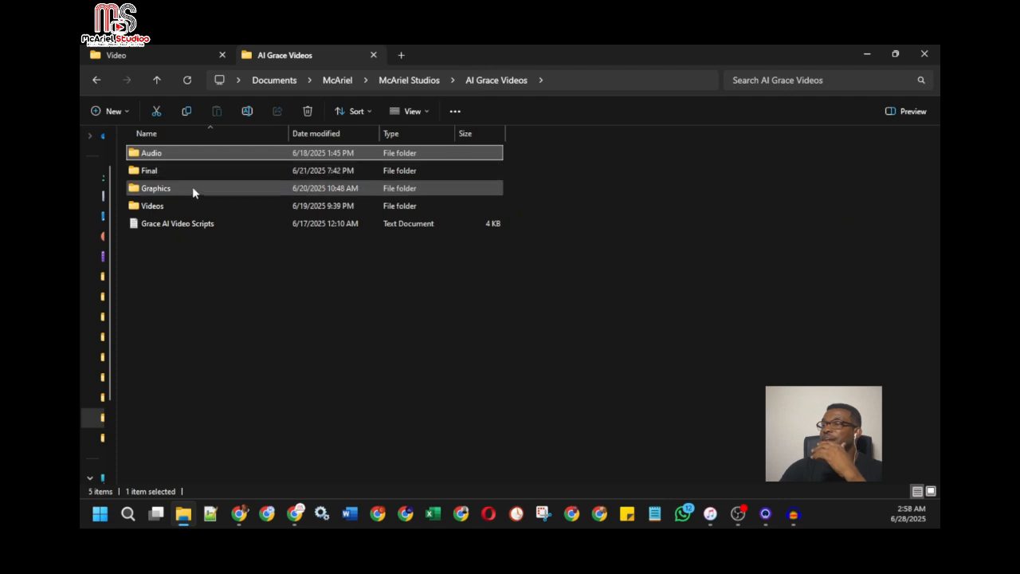
pyautogui.doubleClick(193, 186)
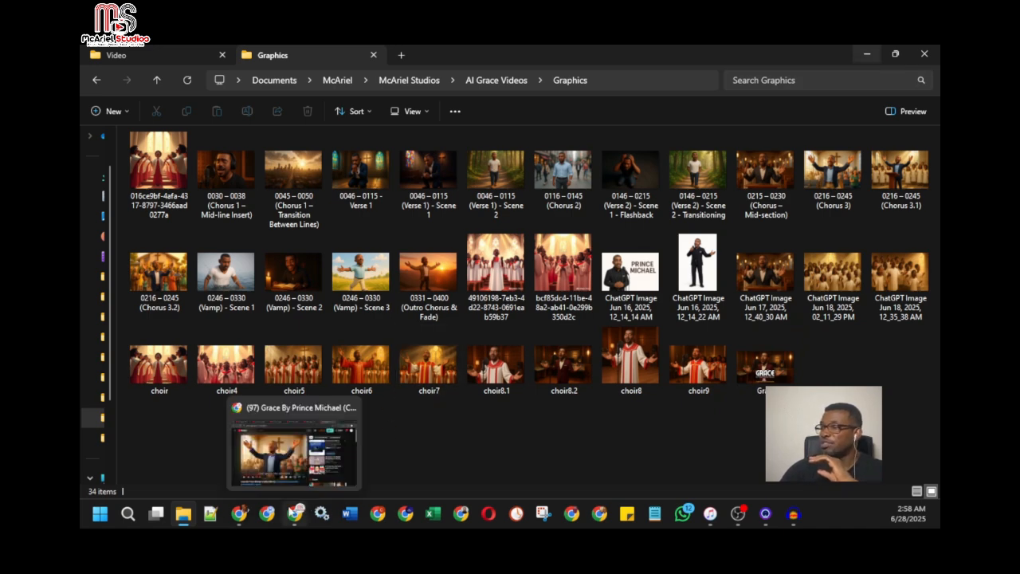
# Switch to Hedra in a maximized browser window, and check the 20-second section in Audacity before minimizing Audacity
pyautogui.moveTo(239, 514)
pyautogui.click(250, 461)
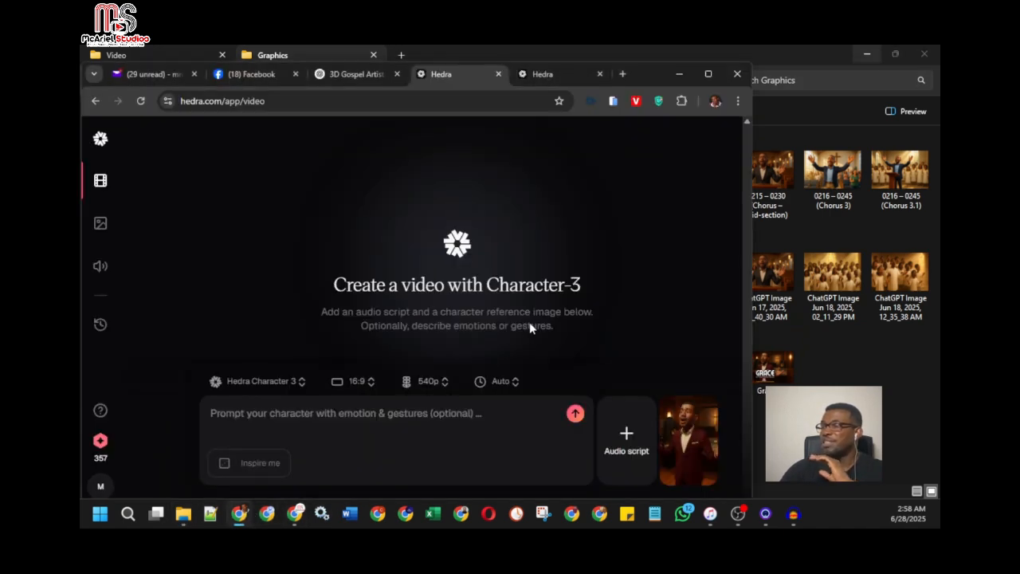
pyautogui.click(709, 74)
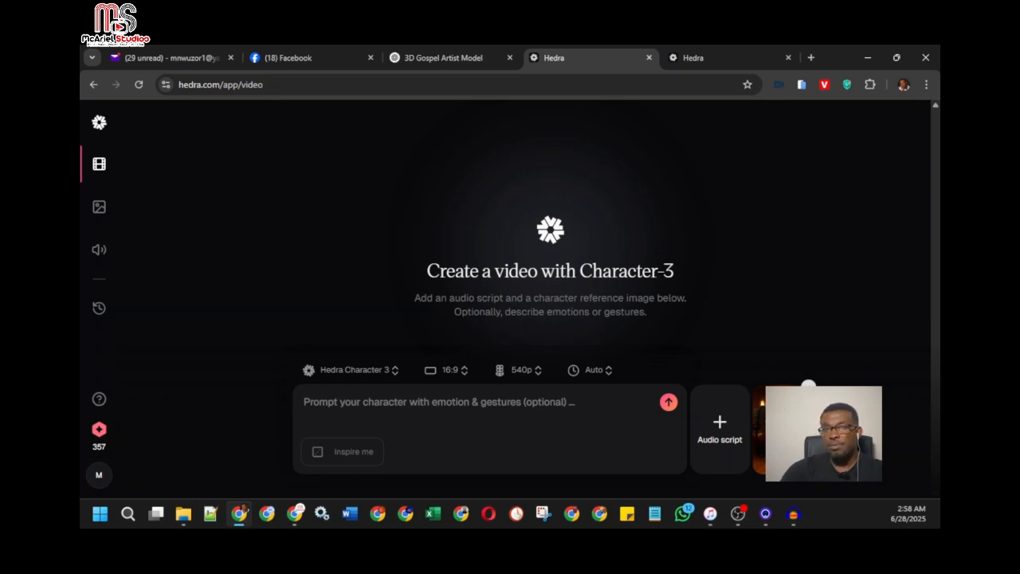
pyautogui.moveTo(793, 515)
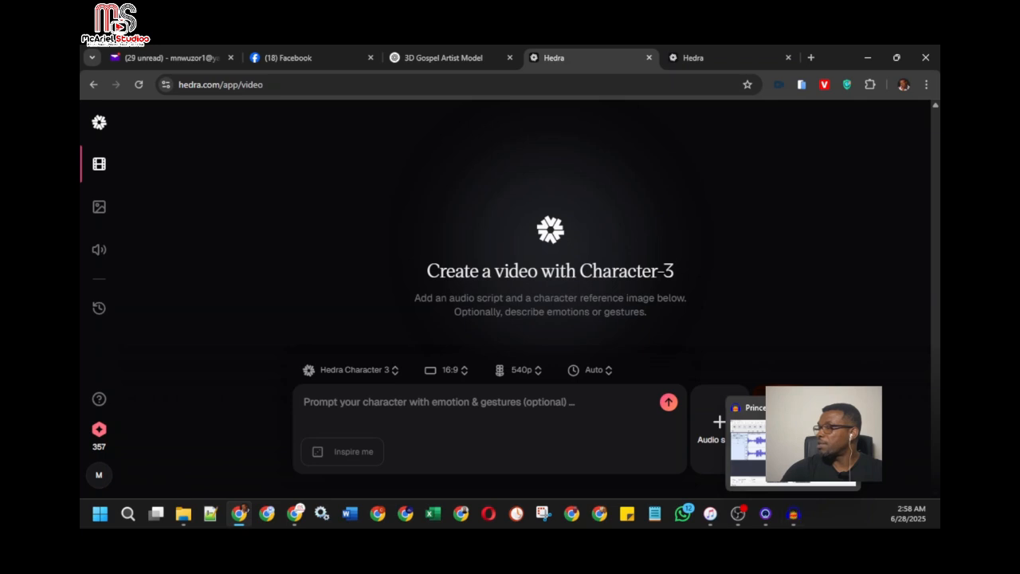
pyautogui.click(793, 447)
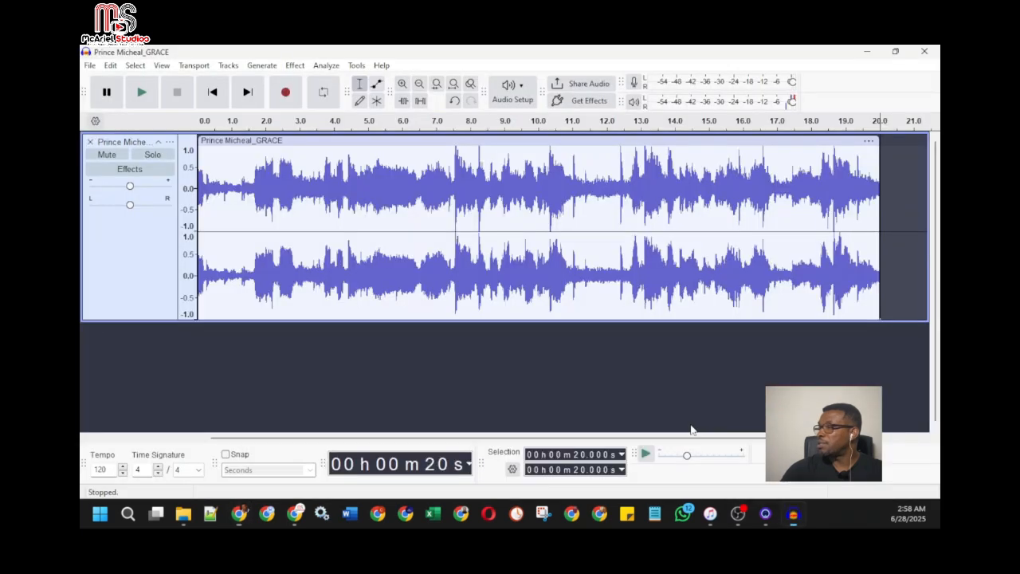
pyautogui.click(870, 53)
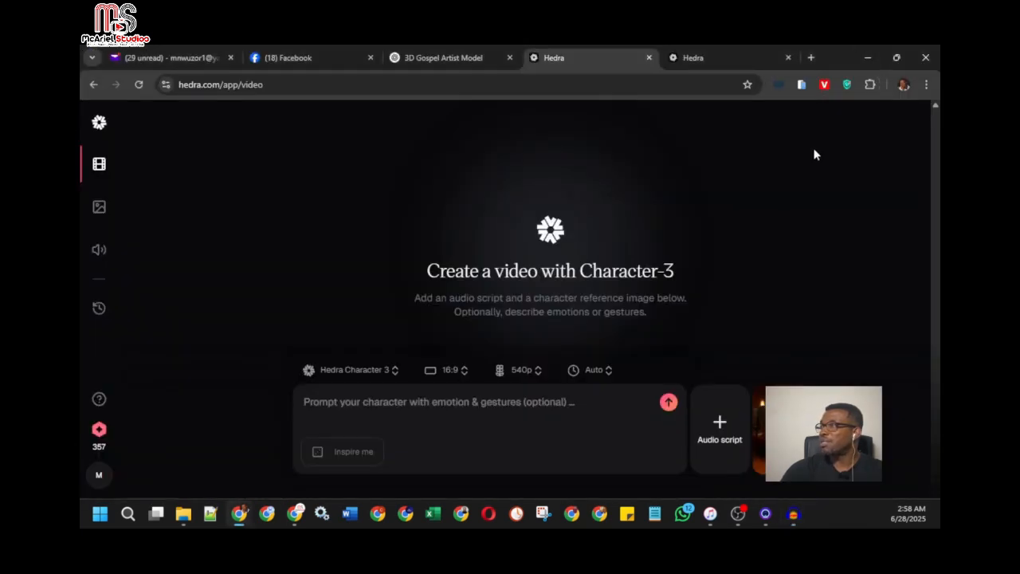
# Remove the loaded start frame from the Character-3 video, and browse the Graphics folder for a replacement without choosing one
pyautogui.click(720, 425)
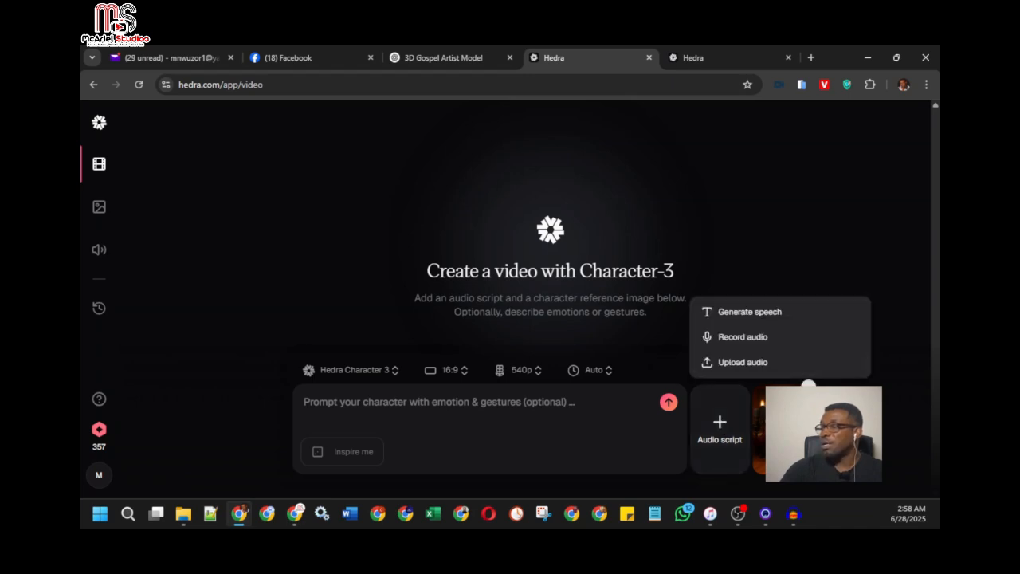
pyautogui.click(808, 386)
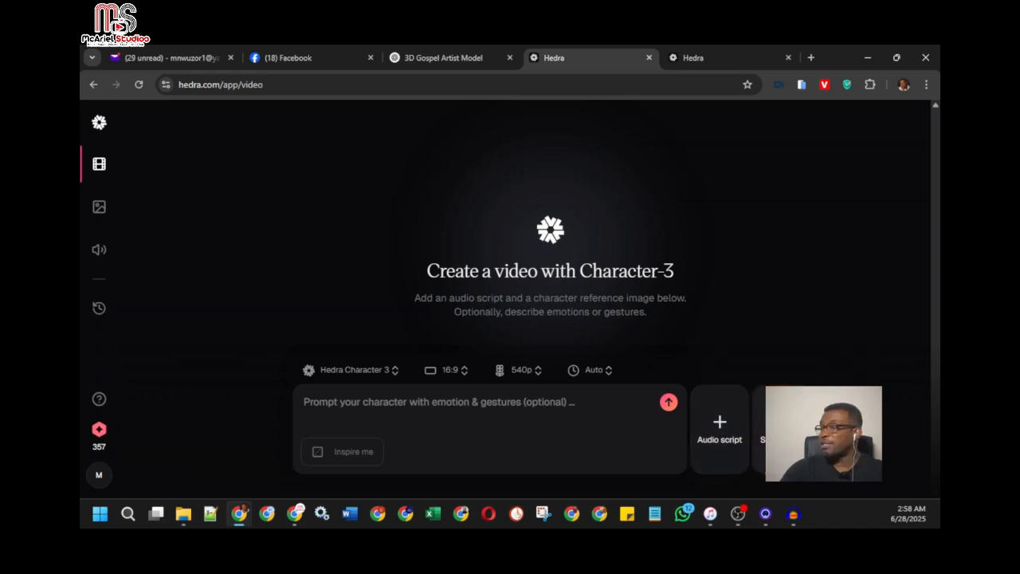
pyautogui.click(798, 409)
pyautogui.click(799, 362)
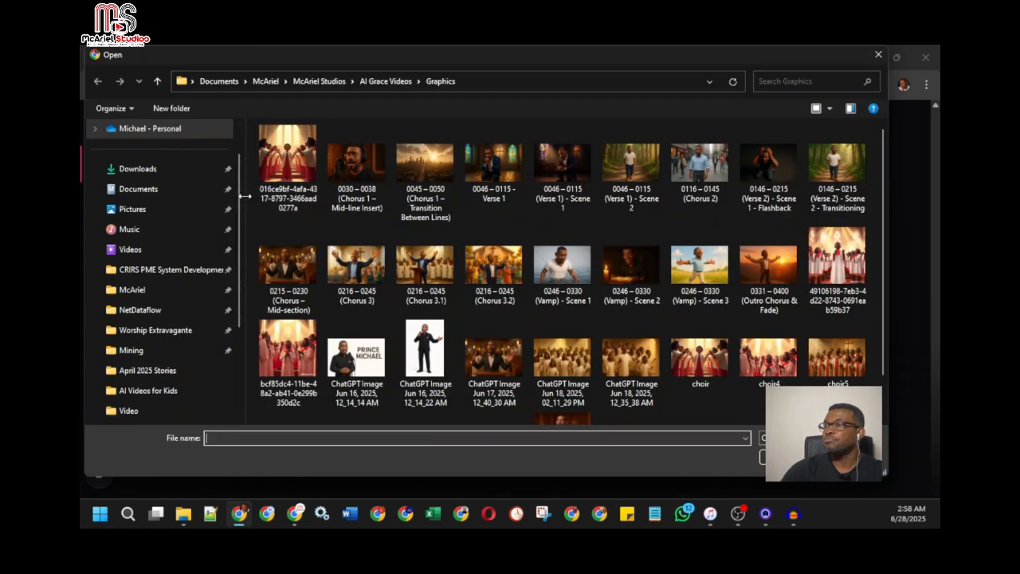
pyautogui.moveTo(244, 199); pyautogui.dragTo(118, 205)
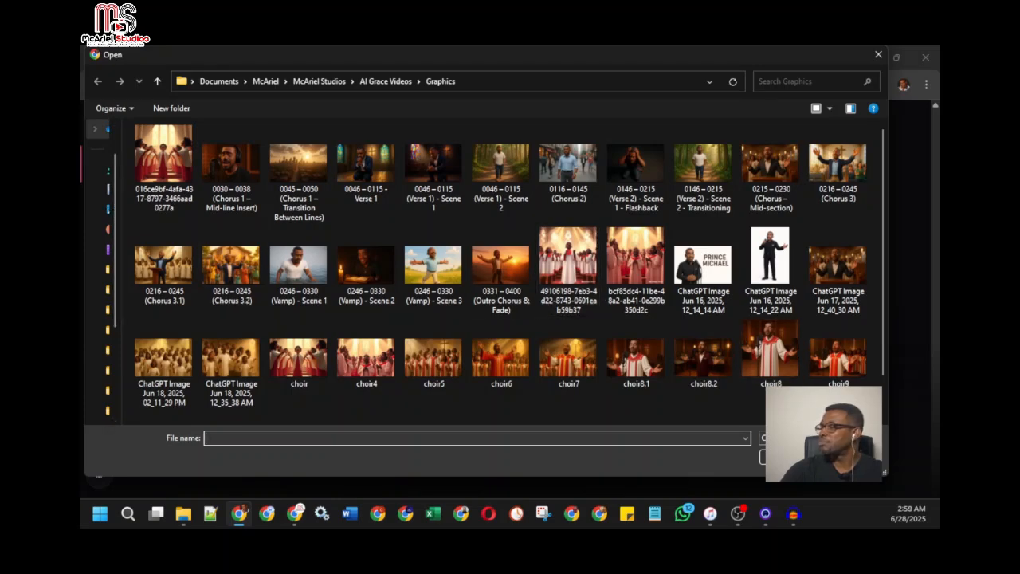
pyautogui.click(850, 457)
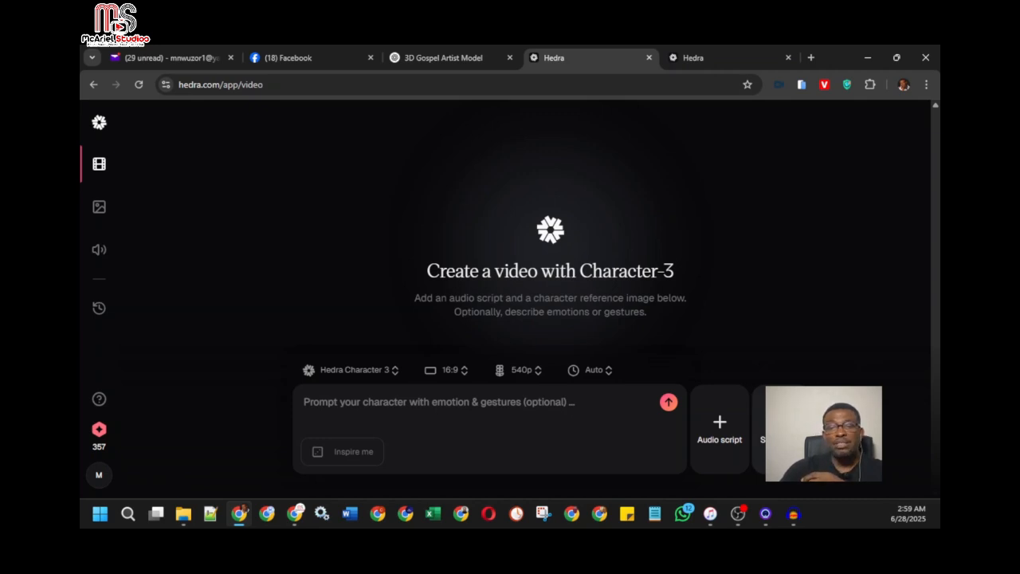
# Restore the browser to a slightly widened smaller window, and upload choir8.2 from the Graphics folder as the start frame
pyautogui.click(897, 59)
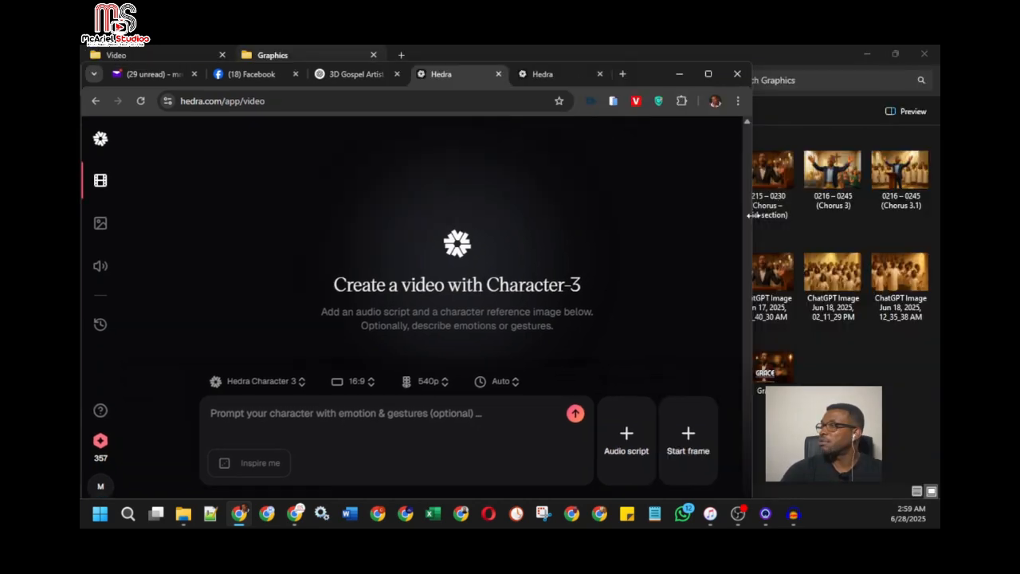
pyautogui.moveTo(751, 229)
pyautogui.mouseDown()
pyautogui.moveTo(733, 232)
pyautogui.moveTo(766, 232)
pyautogui.mouseUp()
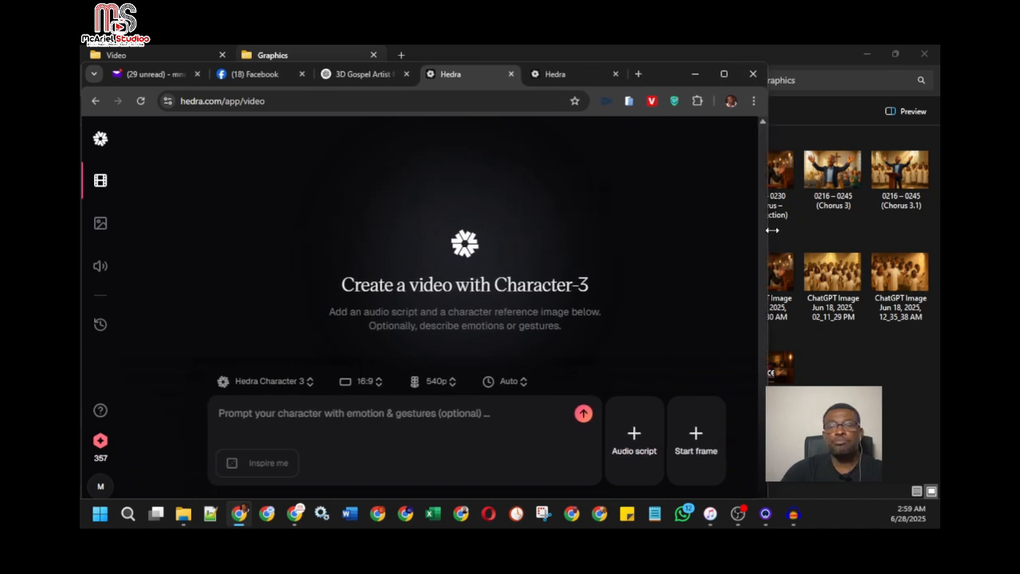
pyautogui.click(696, 441)
pyautogui.click(667, 374)
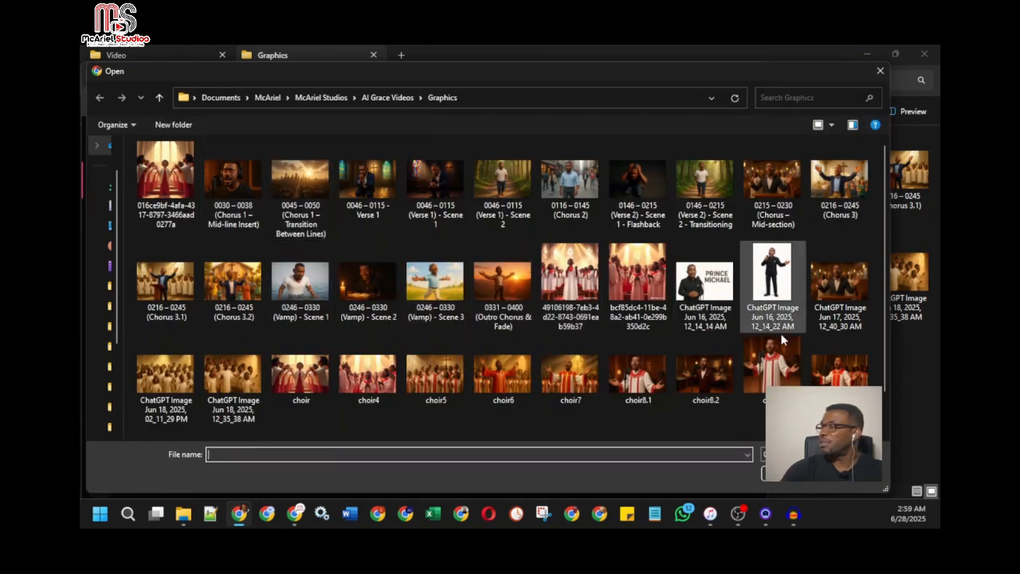
pyautogui.click(707, 374)
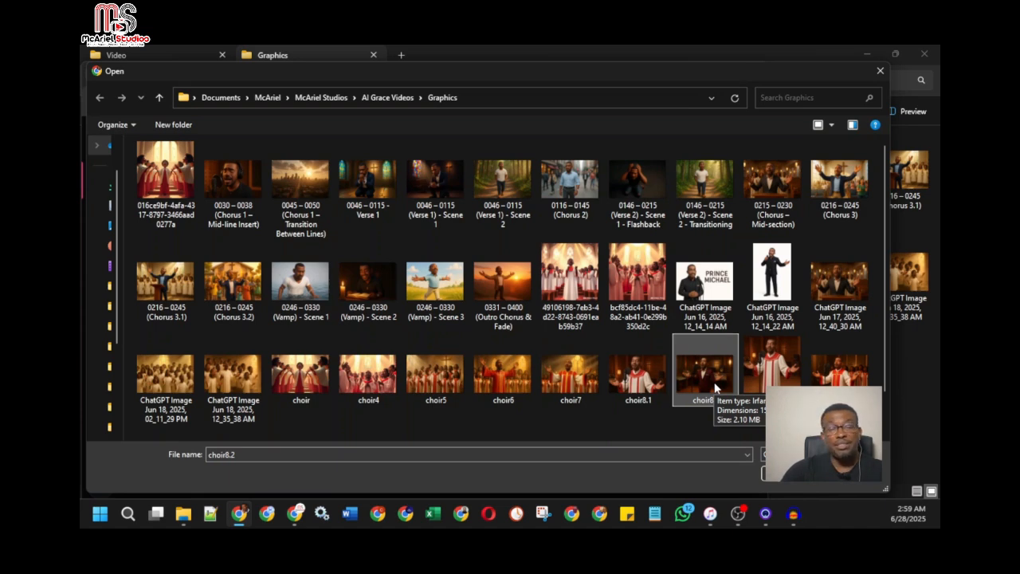
pyautogui.click(774, 474)
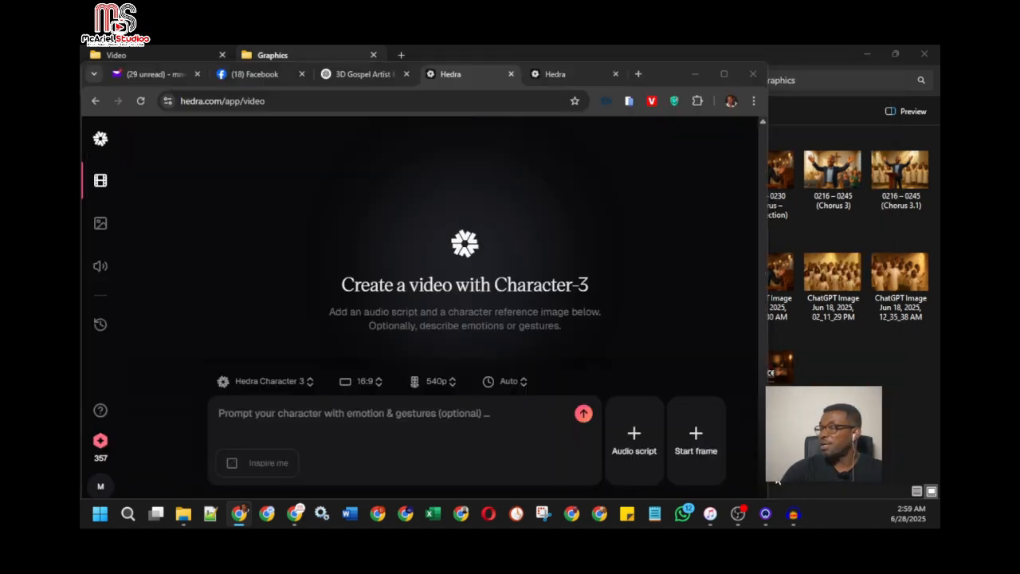
# Upload the GRACE_1 clip from the Audio folder of AI Grace Videos as the audio script
pyautogui.click(635, 440)
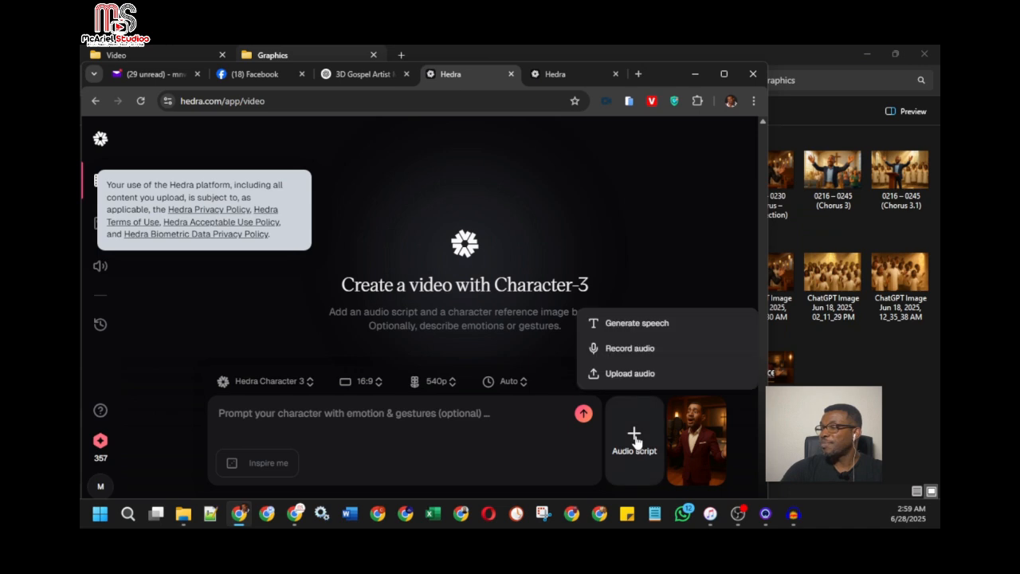
pyautogui.click(634, 373)
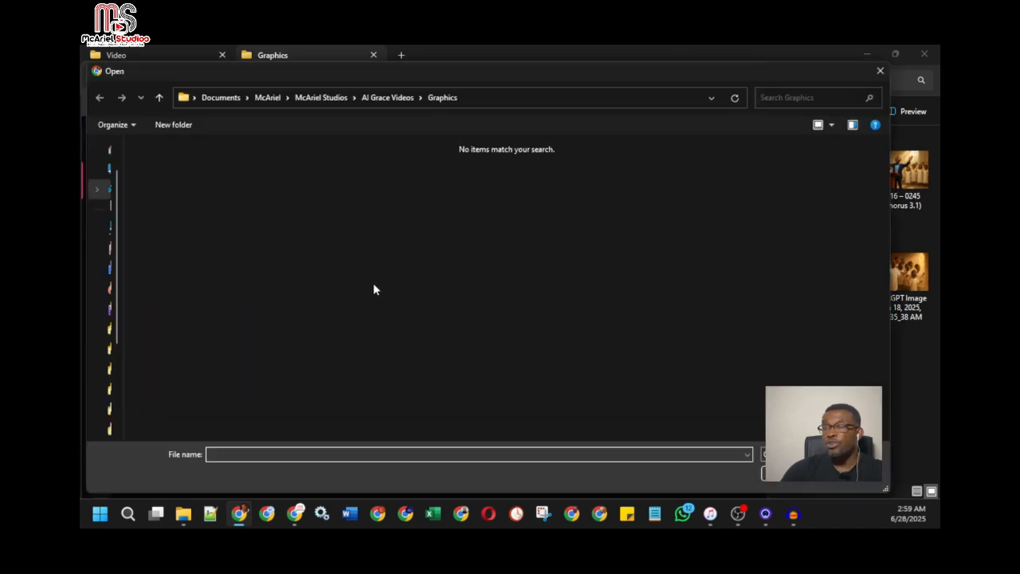
pyautogui.click(399, 97)
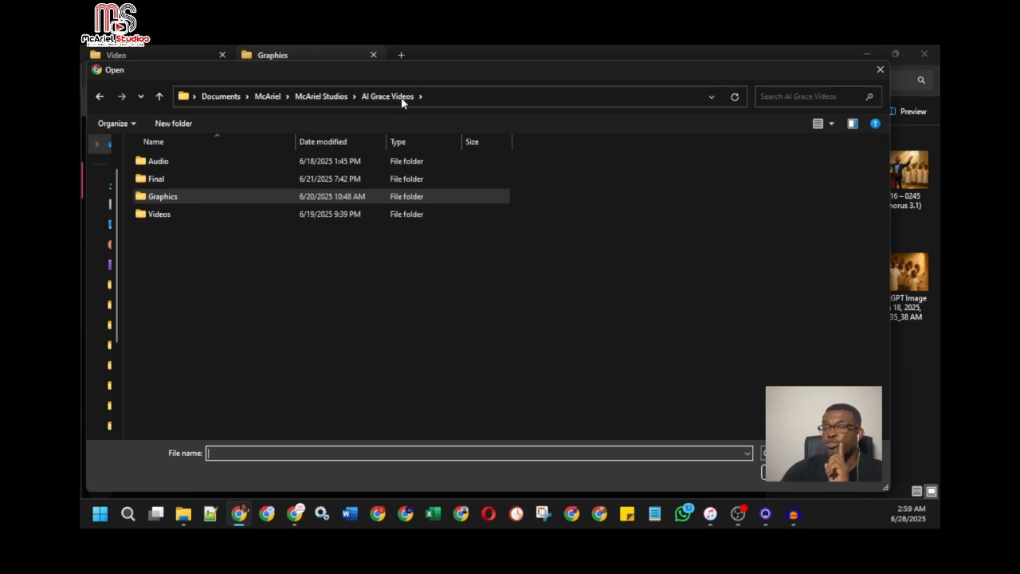
pyautogui.doubleClick(193, 160)
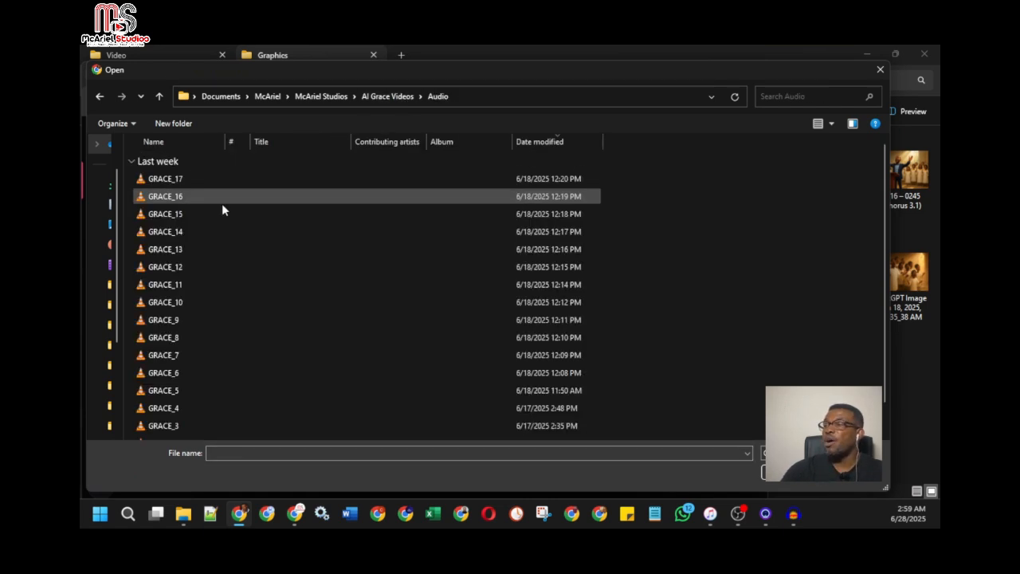
pyautogui.scroll(-1, 238, 334)
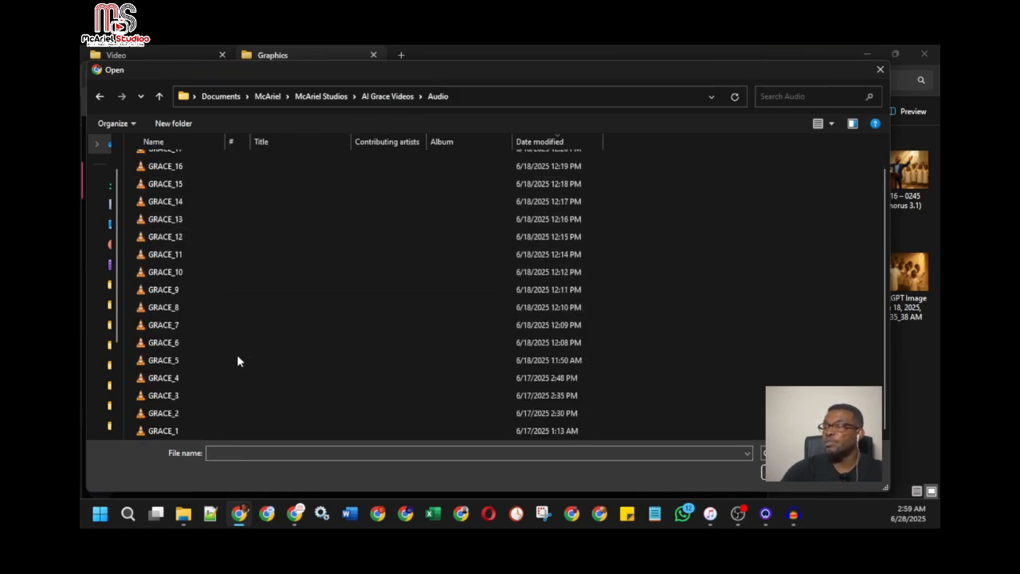
pyautogui.click(212, 431)
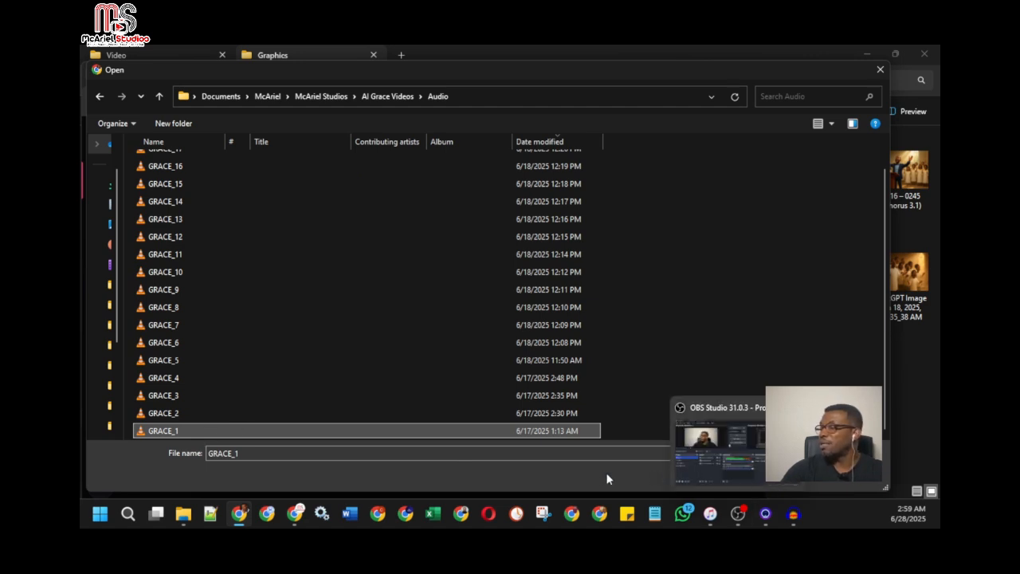
pyautogui.press('Return')
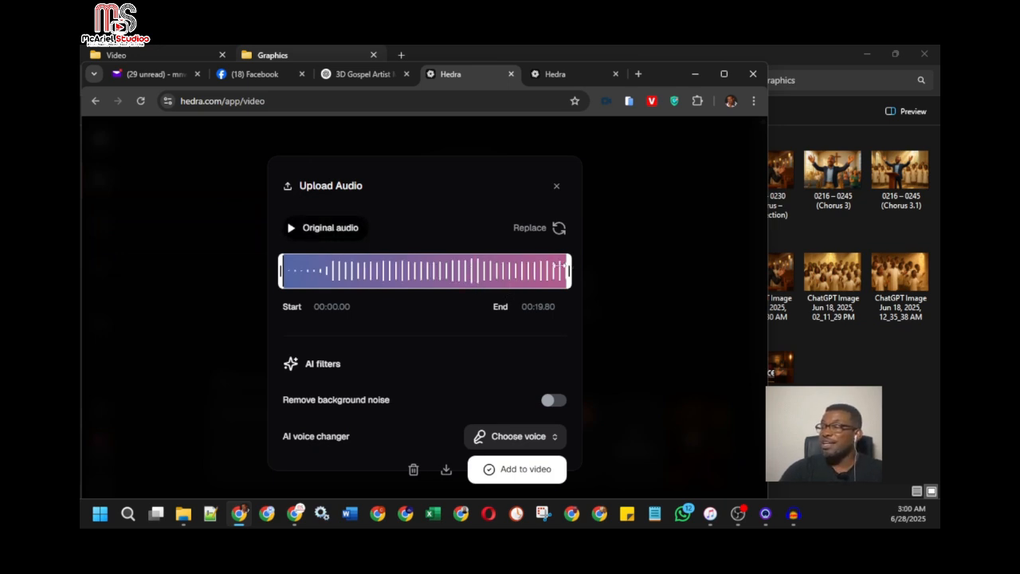
# Trim the uploaded audio clip to run from 00:00.00 to about 00:10.15, and add it to the video
pyautogui.moveTo(568, 269)
pyautogui.mouseDown()
pyautogui.moveTo(477, 269)
pyautogui.moveTo(585, 262)
pyautogui.mouseUp()
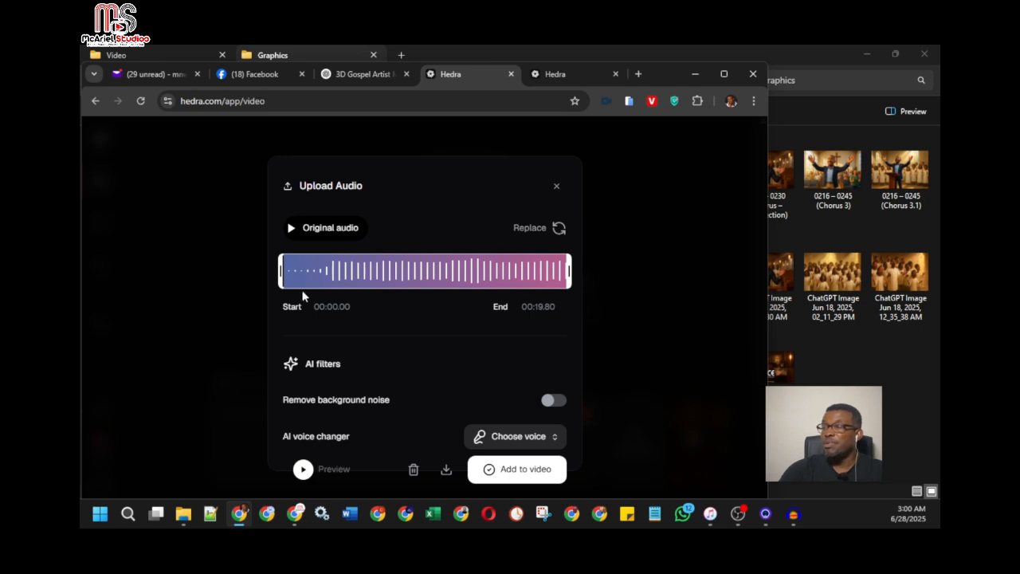
pyautogui.moveTo(282, 272)
pyautogui.mouseDown()
pyautogui.moveTo(367, 271)
pyautogui.moveTo(279, 271)
pyautogui.mouseUp()
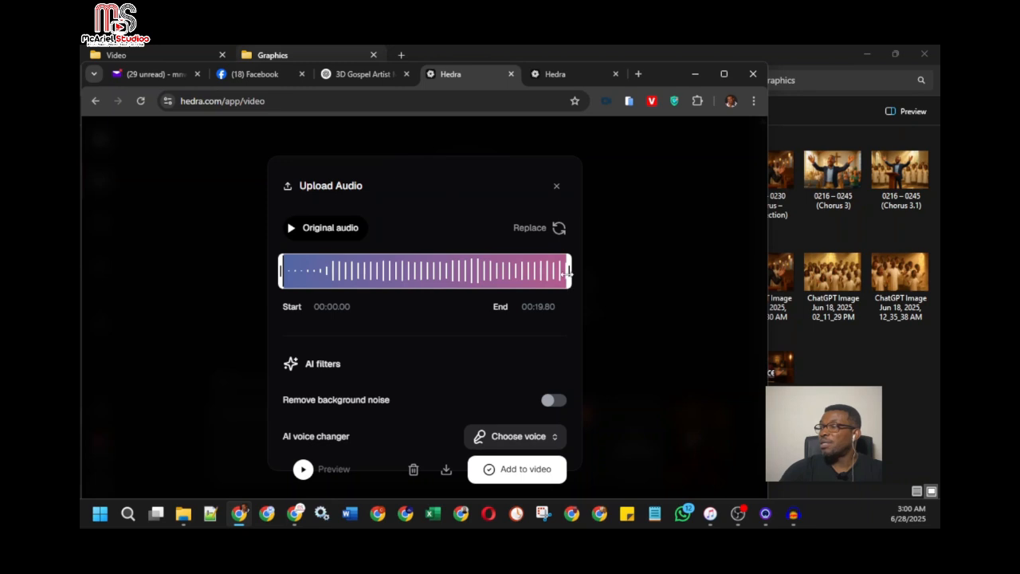
pyautogui.moveTo(569, 271); pyautogui.dragTo(441, 271)
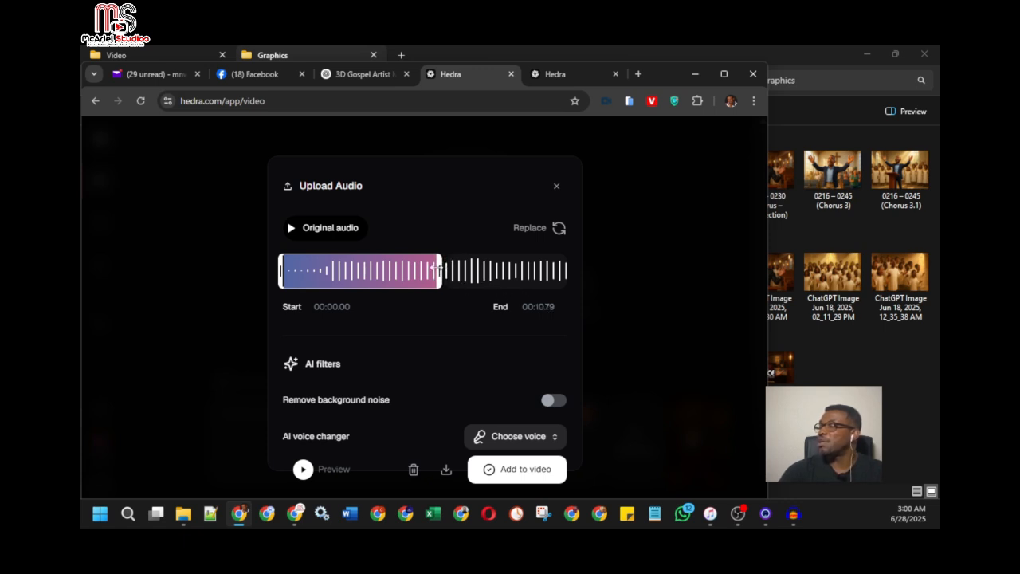
pyautogui.moveTo(440, 269); pyautogui.dragTo(429, 269)
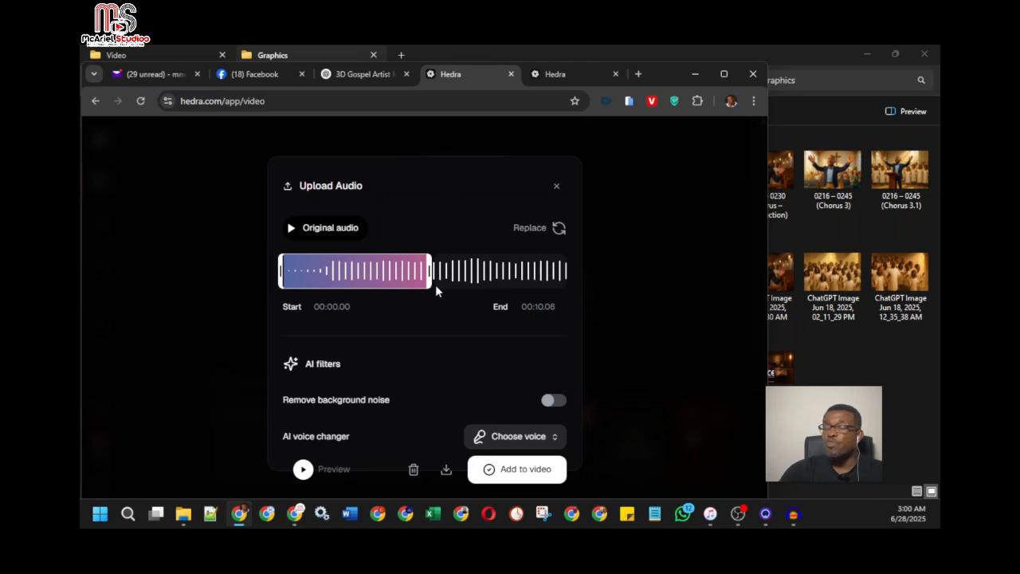
pyautogui.moveTo(430, 271); pyautogui.dragTo(431, 274)
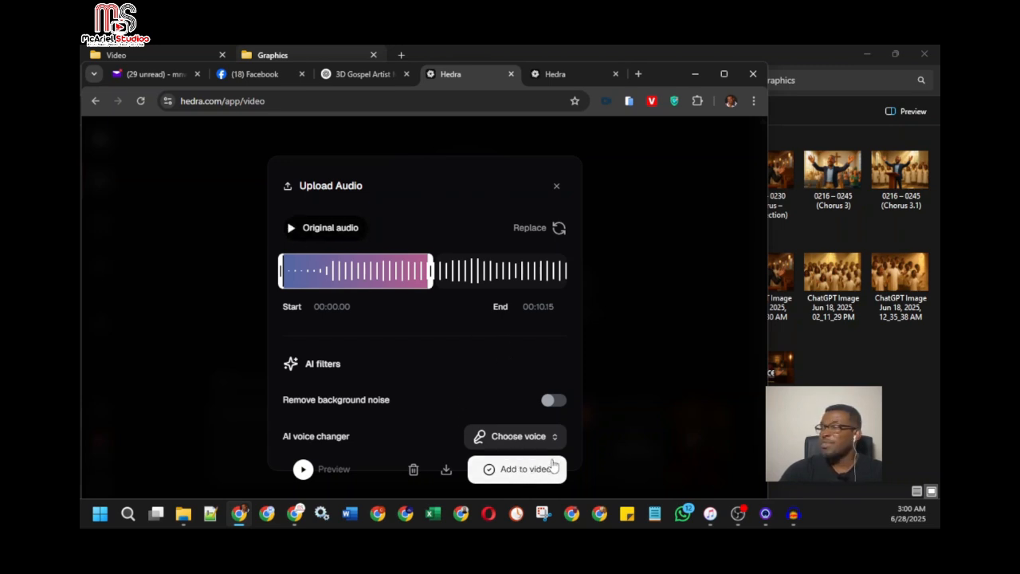
pyautogui.click(520, 469)
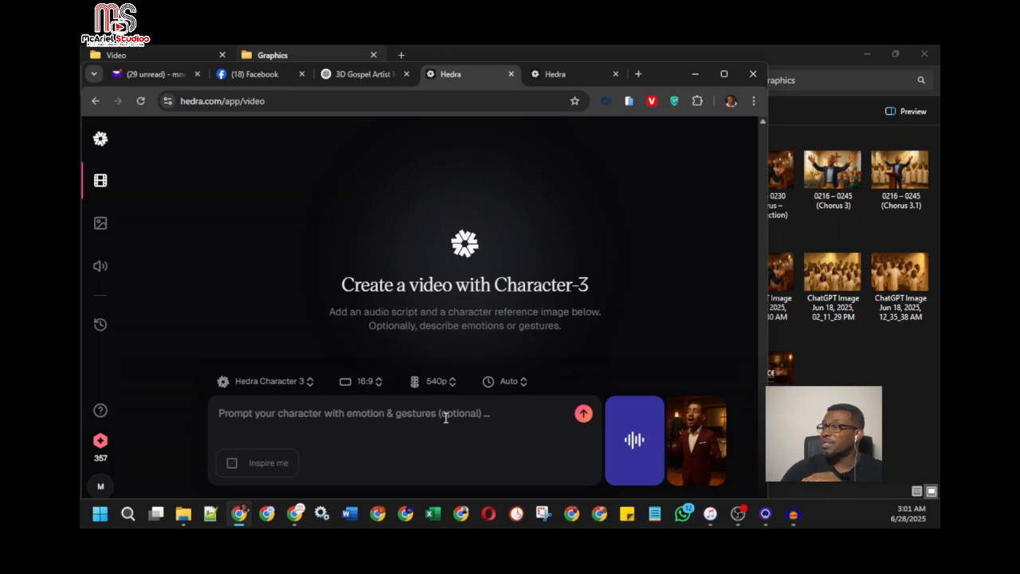
# Check the resolution options while keeping 540p, and enlarge the page to read the generation's credit cost before resetting the zoom to 100%
pyautogui.click(437, 381)
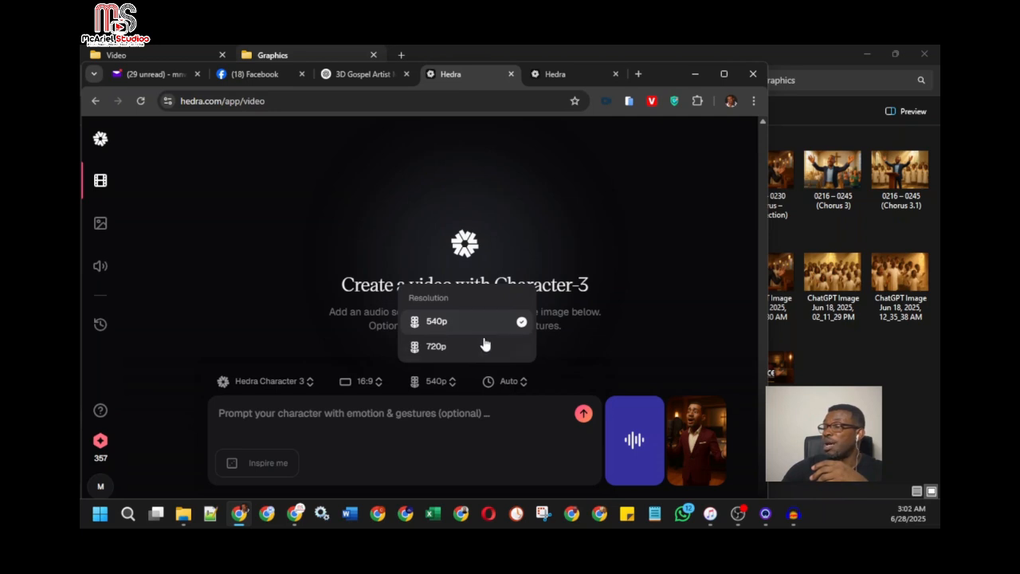
pyautogui.click(569, 439)
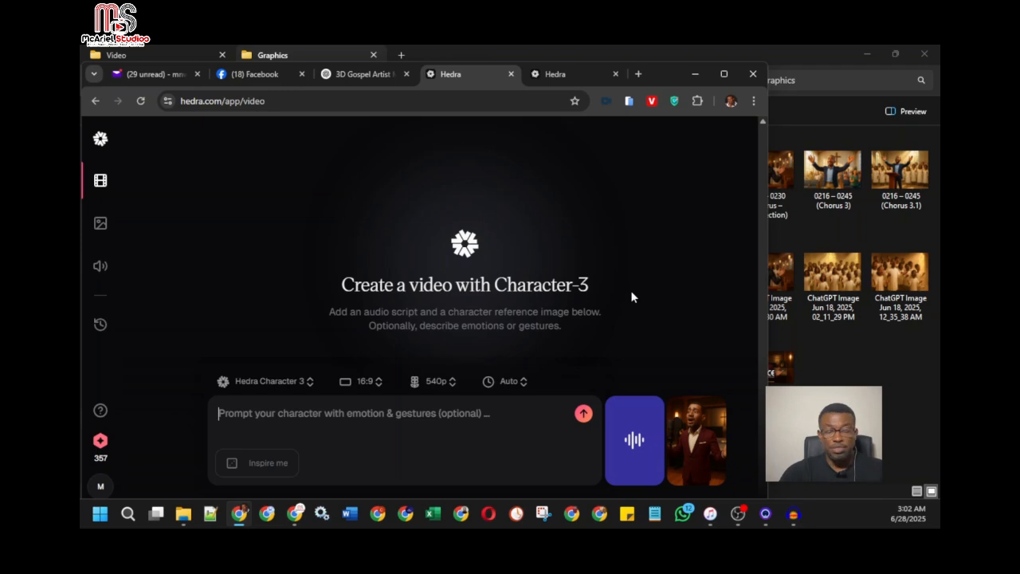
pyautogui.hotkey('ctrl', '+')
pyautogui.hotkey('ctrl', '+')
pyautogui.hotkey('ctrl', '+')
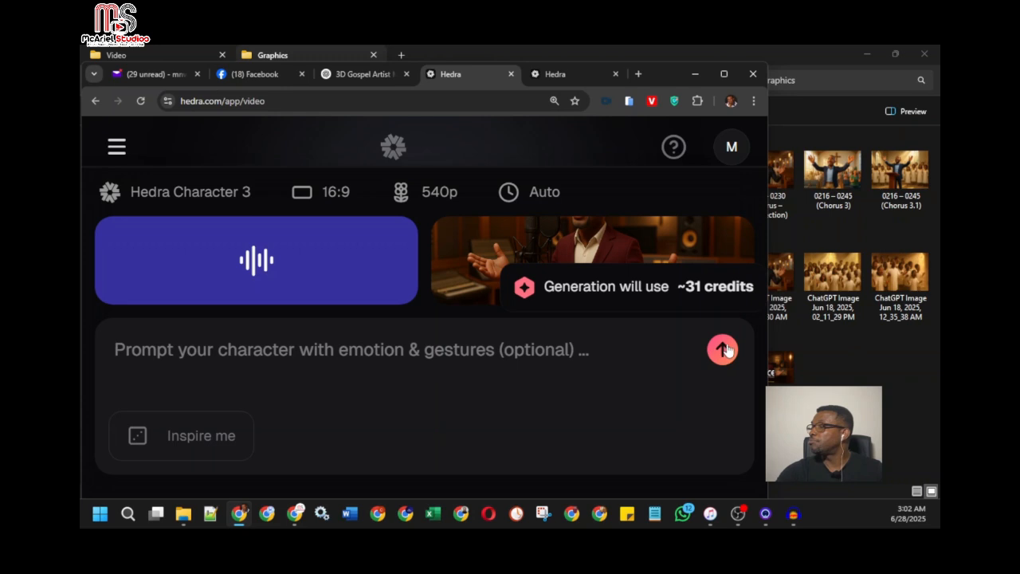
pyautogui.hotkey('ctrl', '+')
pyautogui.hotkey('ctrl', '+')
pyautogui.hotkey('ctrl', '-')
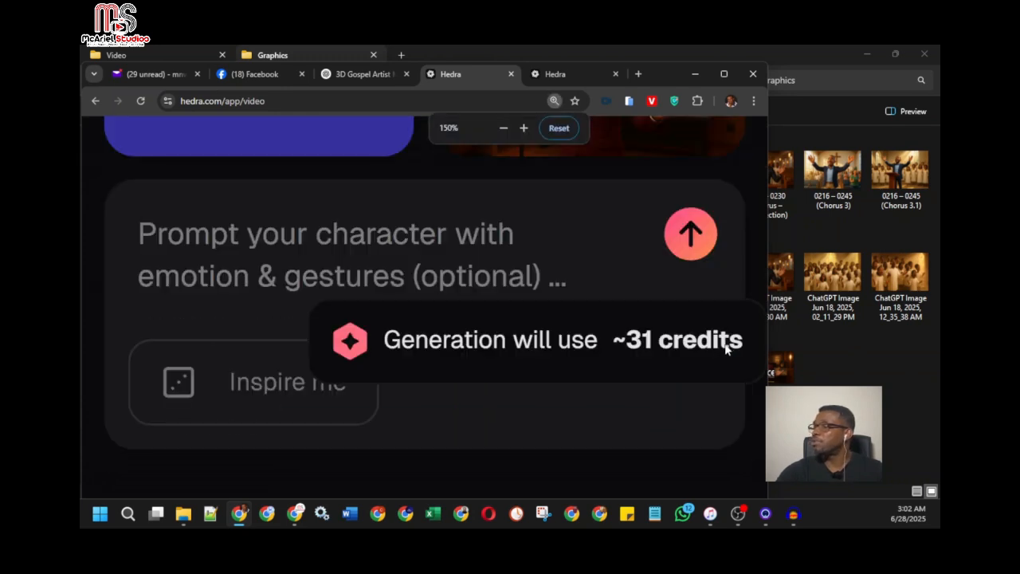
pyautogui.hotkey('ctrl', '-')
pyautogui.hotkey('ctrl', '-')
pyautogui.hotkey('ctrl', '-')
pyautogui.hotkey('ctrl', '-')
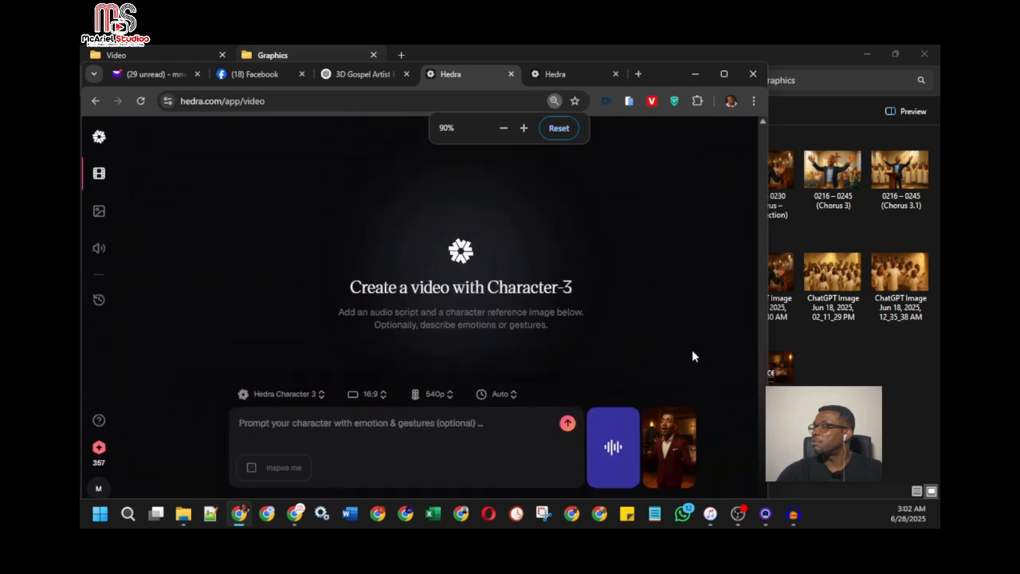
pyautogui.click(554, 103)
pyautogui.click(558, 127)
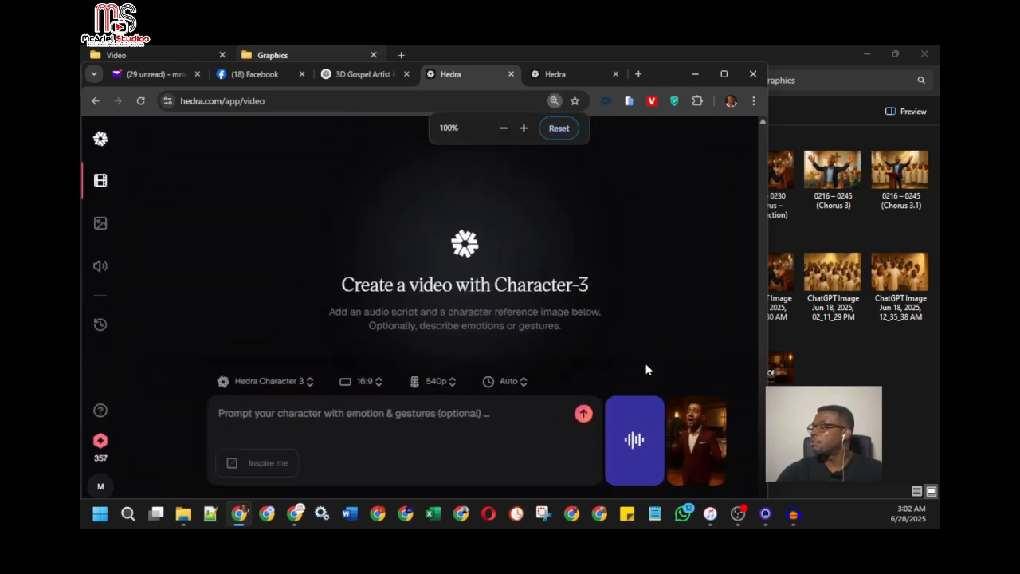
# Generate the Character-3 video from the trimmed audio and start frame, and play the finished result twice
pyautogui.click(585, 414)
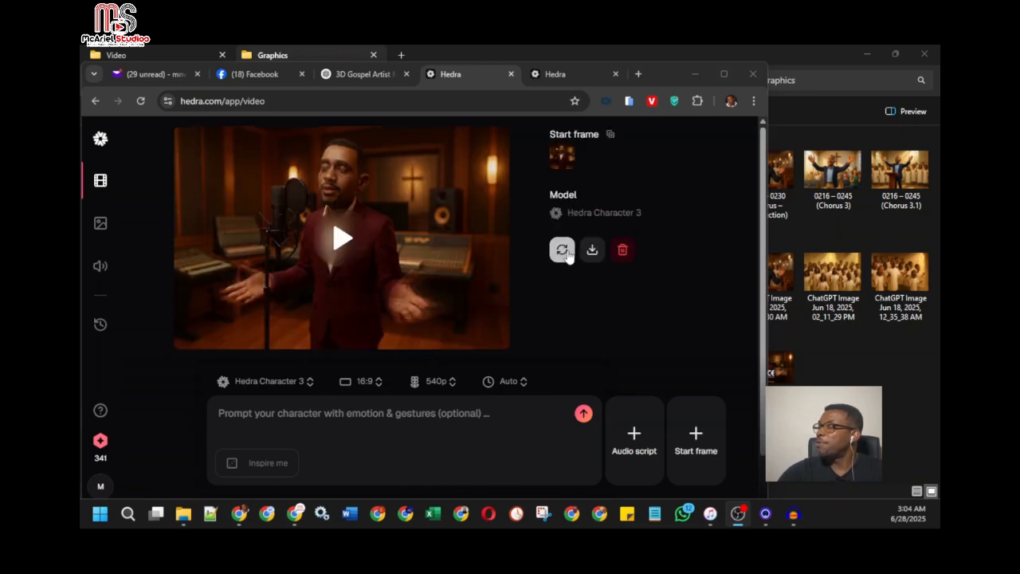
pyautogui.click(339, 241)
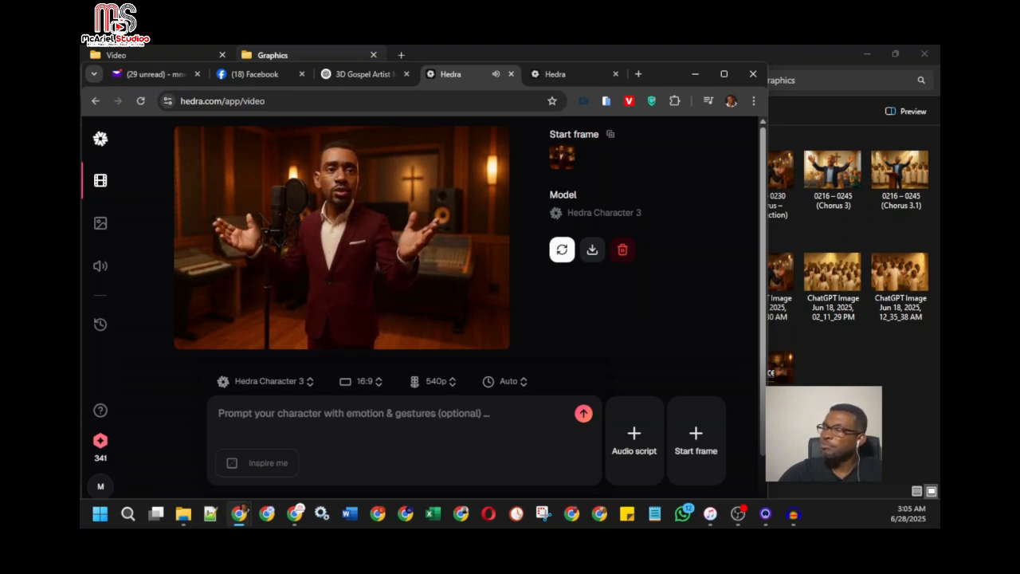
pyautogui.click(367, 247)
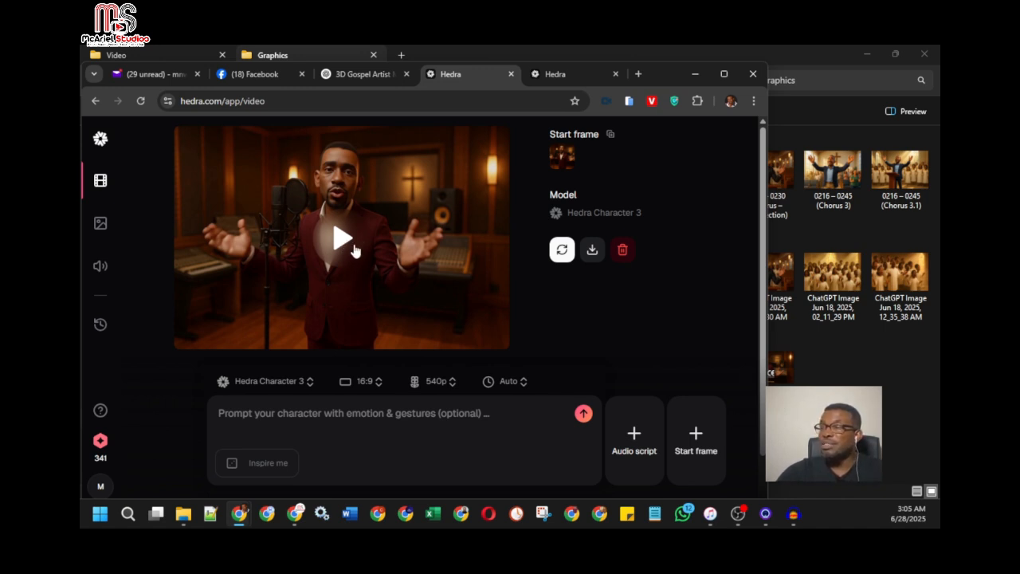
pyautogui.click(354, 239)
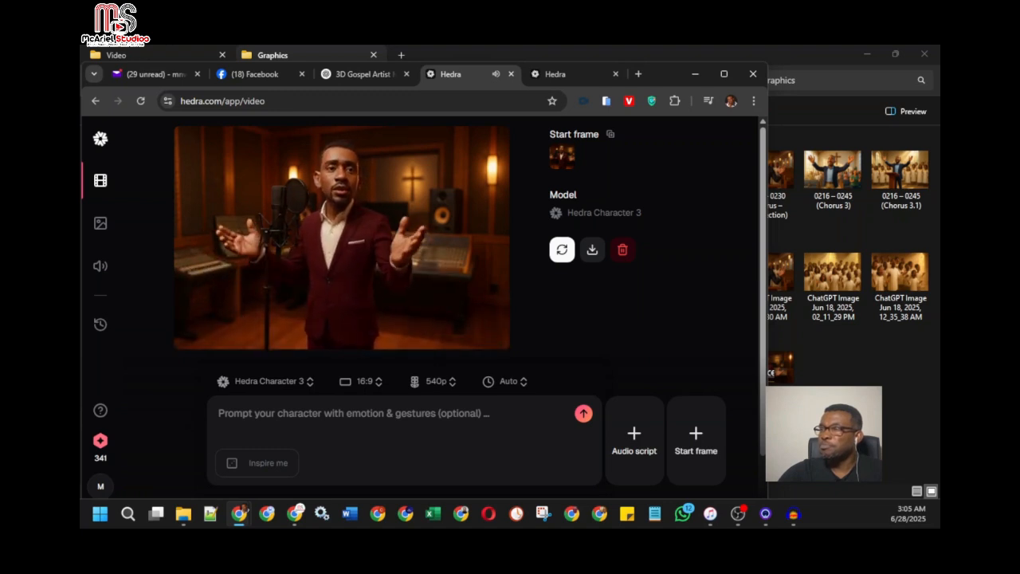
pyautogui.click(348, 238)
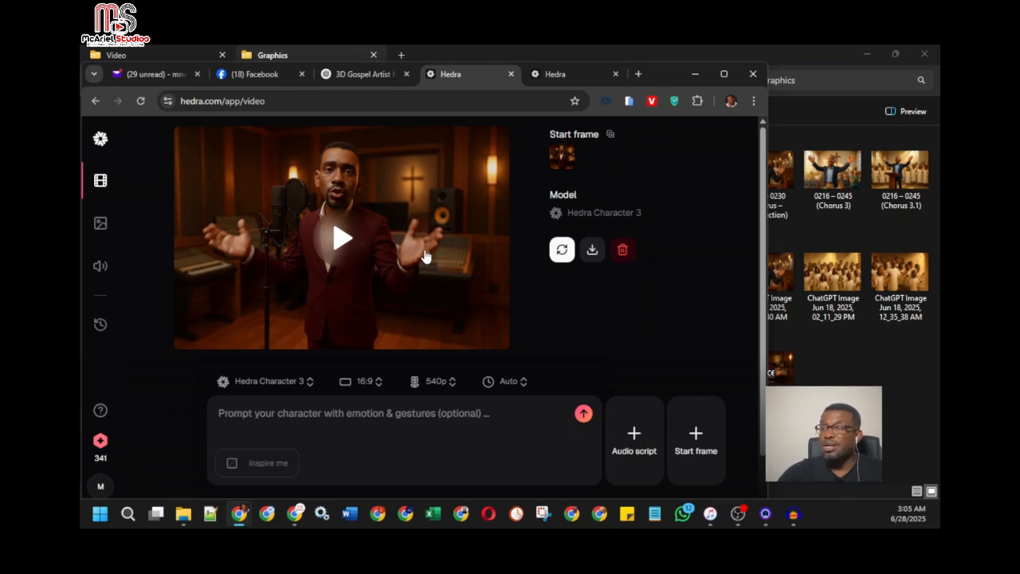
# Maximize the browser, download the generated video to the computer, and decline the offer to save it to TeraBox
pyautogui.click(723, 73)
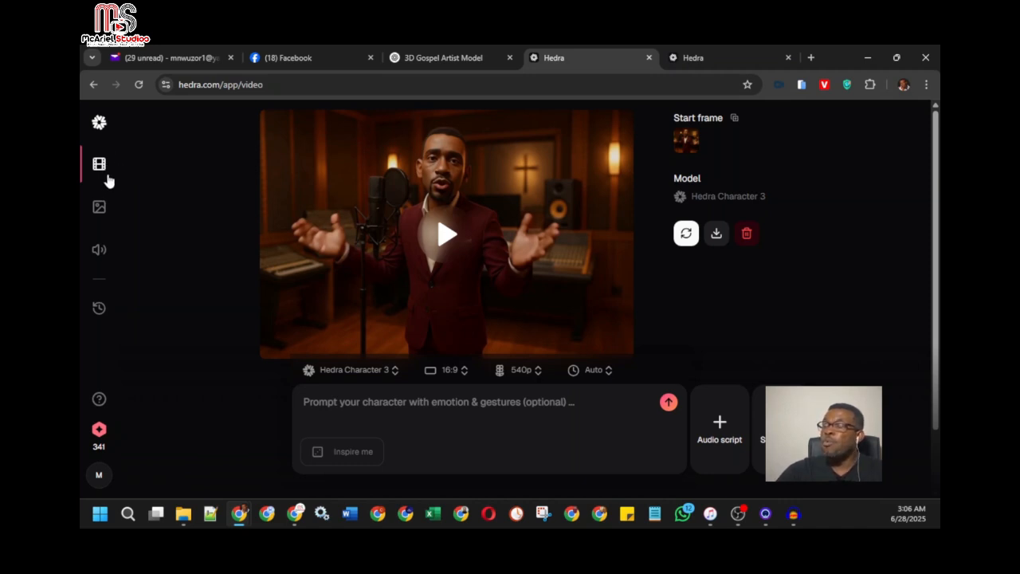
pyautogui.click(716, 239)
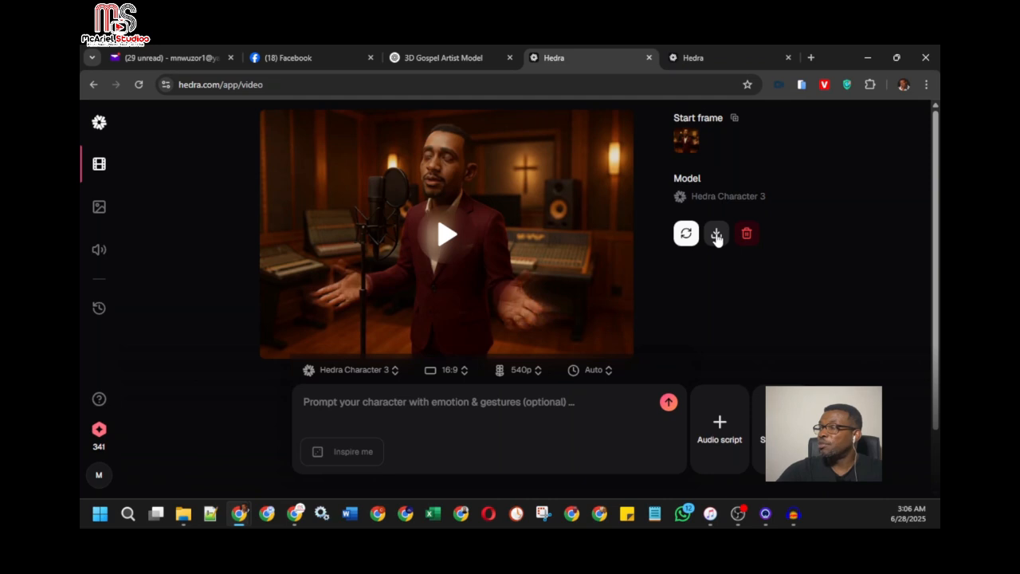
pyautogui.click(718, 243)
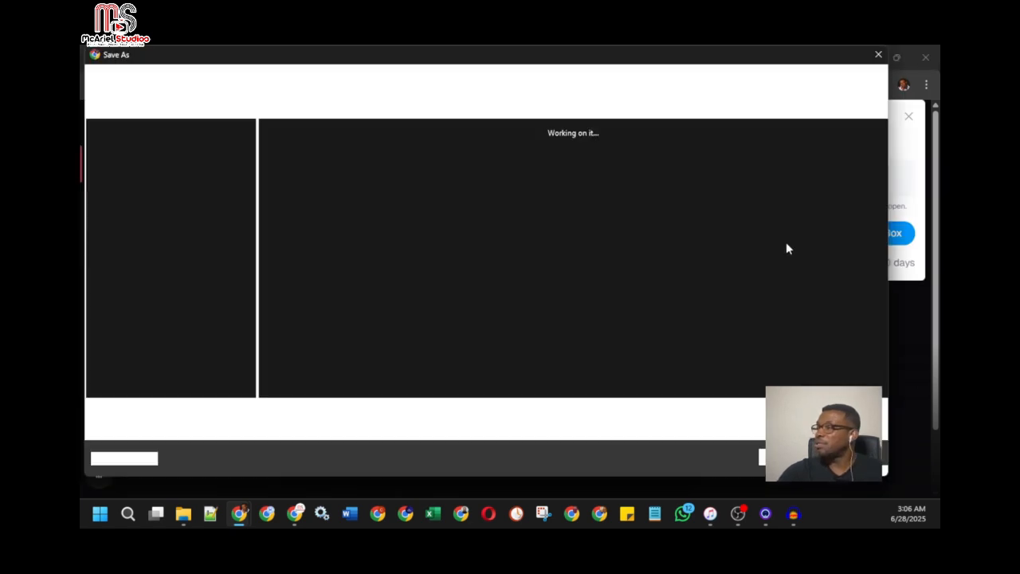
pyautogui.click(848, 457)
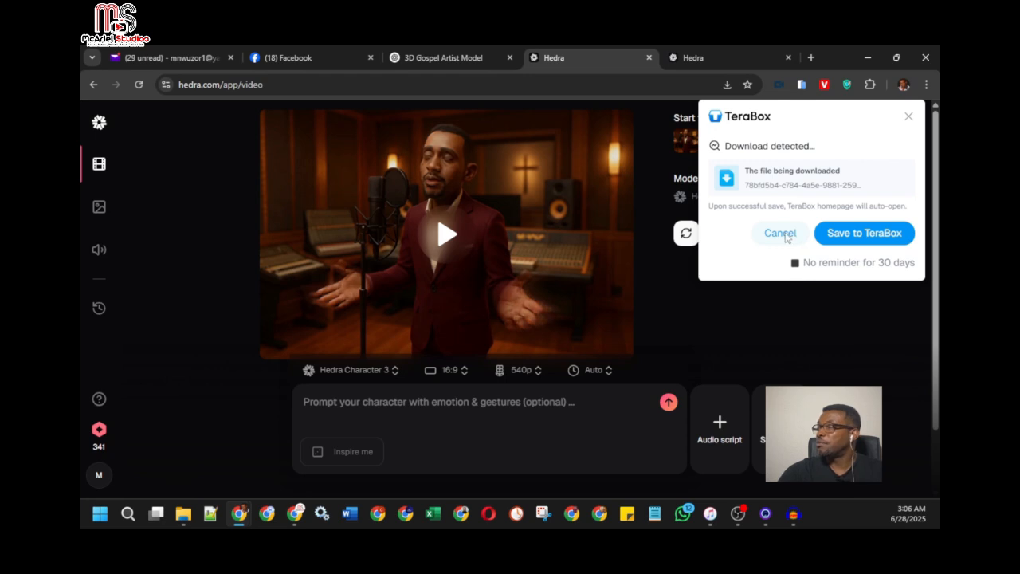
pyautogui.click(789, 235)
pyautogui.press('Escape')
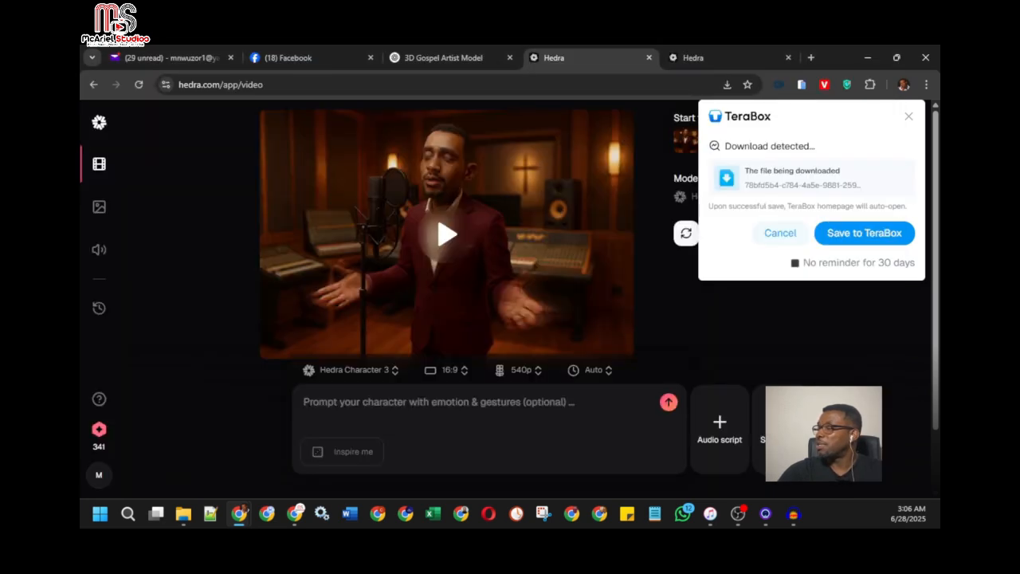
pyautogui.click(780, 234)
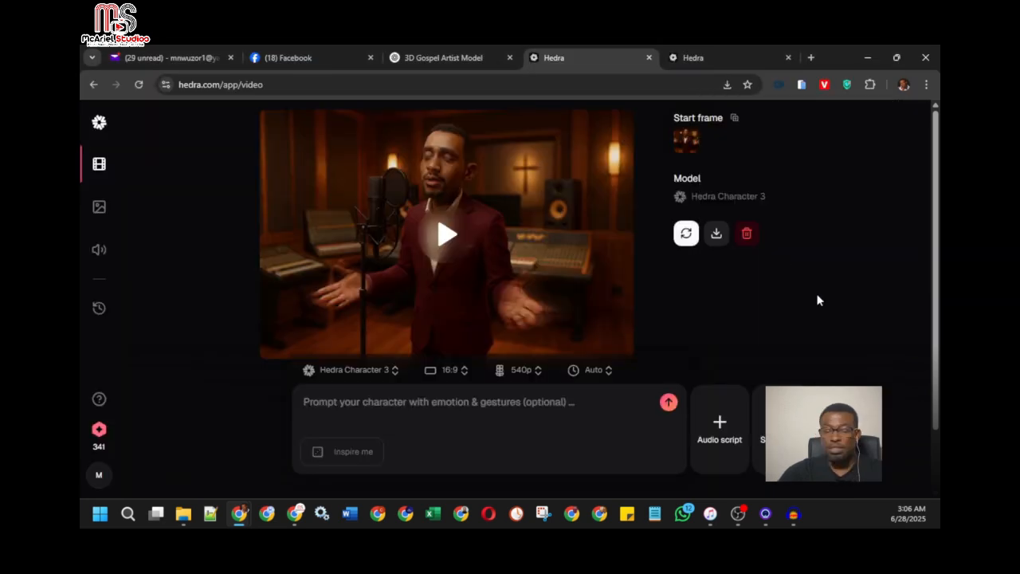
# Enlarge the page to 125% to view the generated video's download option, and return the zoom to 100%
pyautogui.hotkey('ctrl', '+')
pyautogui.hotkey('ctrl', '+')
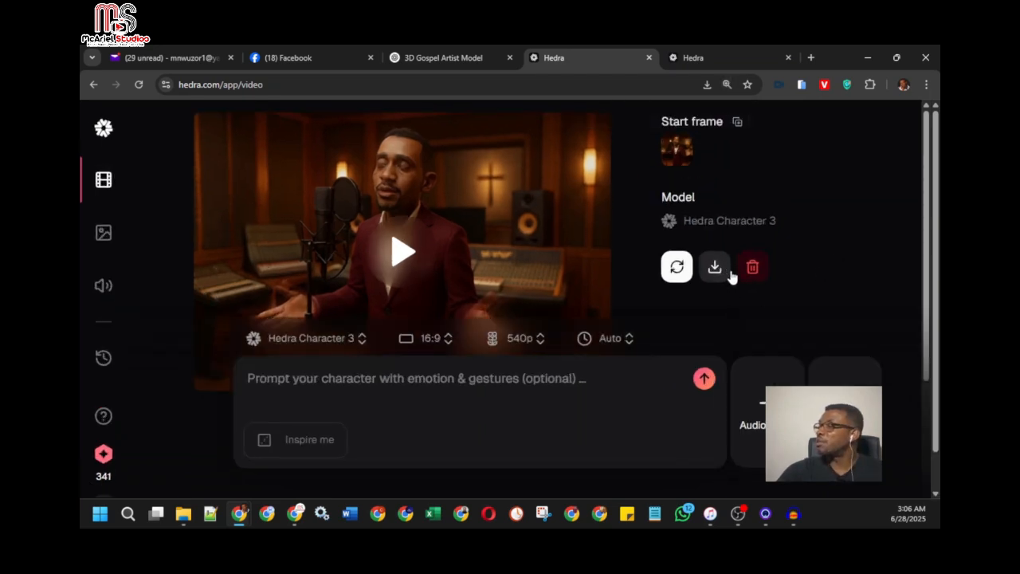
pyautogui.click(726, 84)
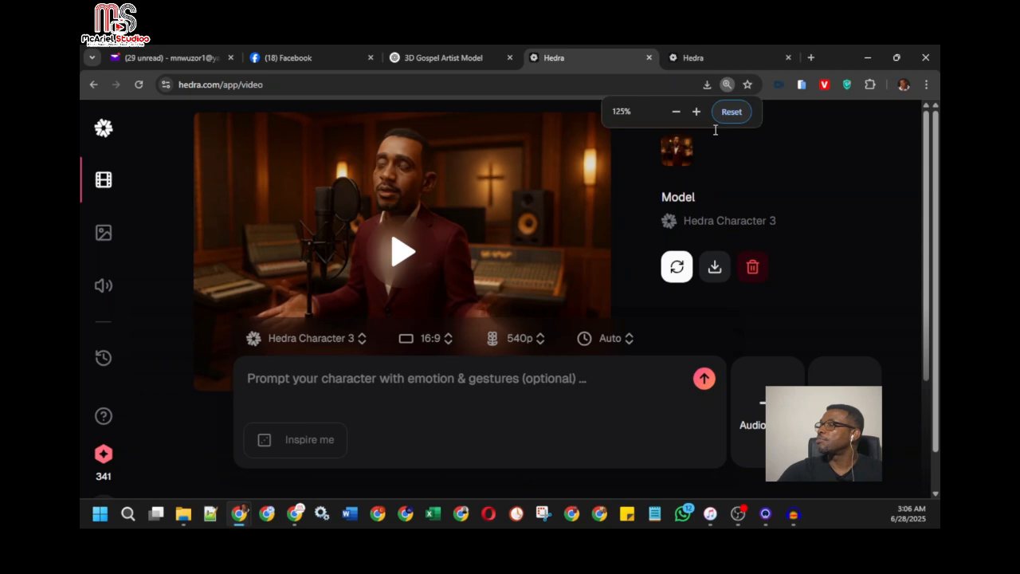
pyautogui.click(677, 112)
pyautogui.click(677, 112)
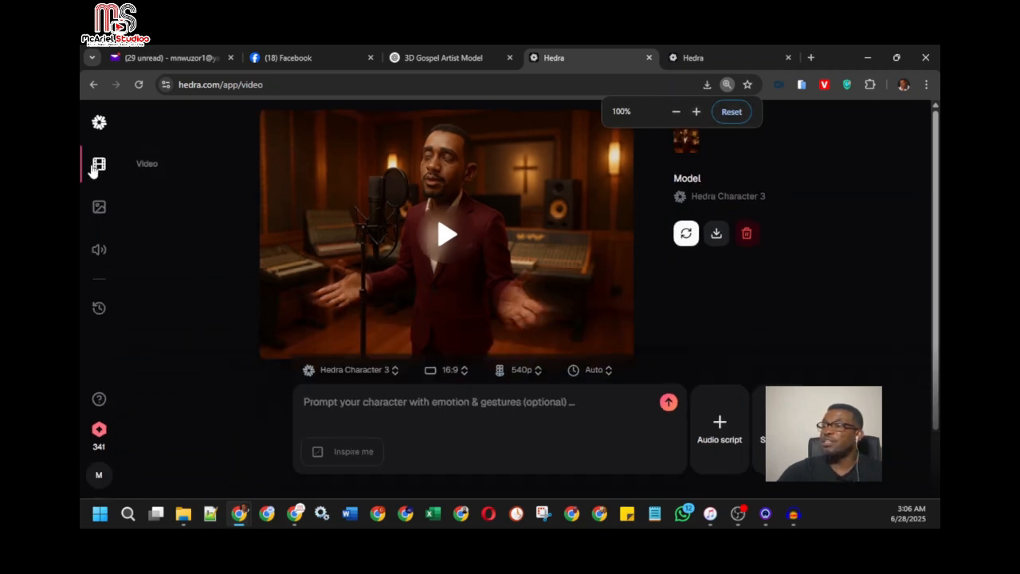
# Open the Hedra library and look through the history of generated videos by date
pyautogui.click(99, 311)
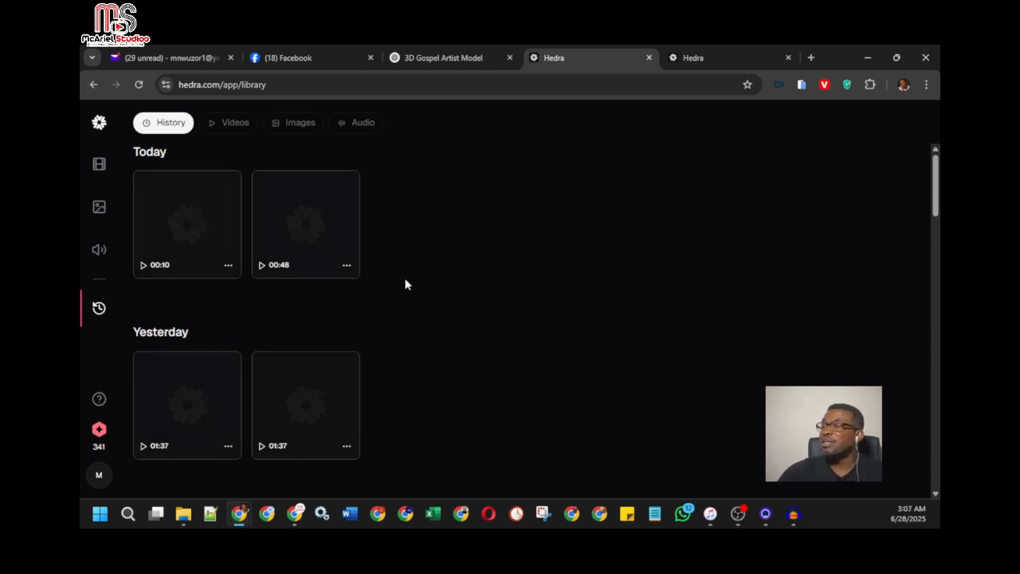
pyautogui.scroll(-5, 405, 285)
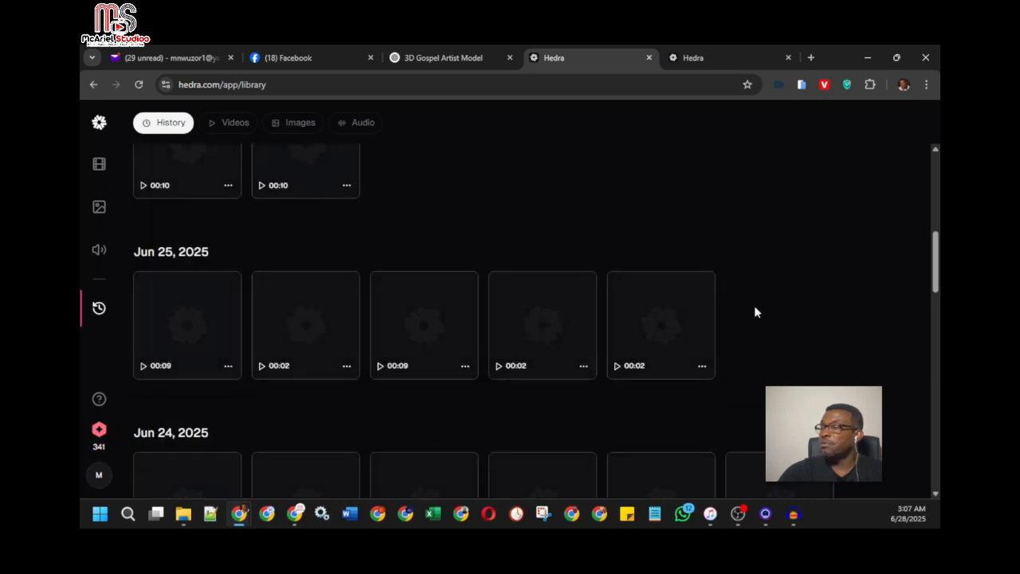
pyautogui.scroll(5, 754, 305)
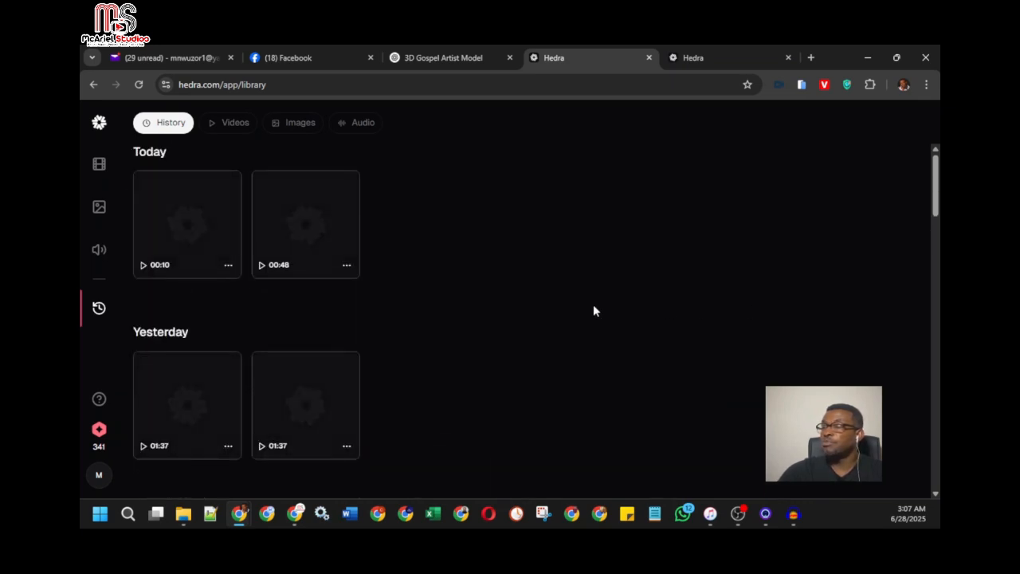
pyautogui.scroll(-1, 515, 326)
pyautogui.scroll(1, 516, 325)
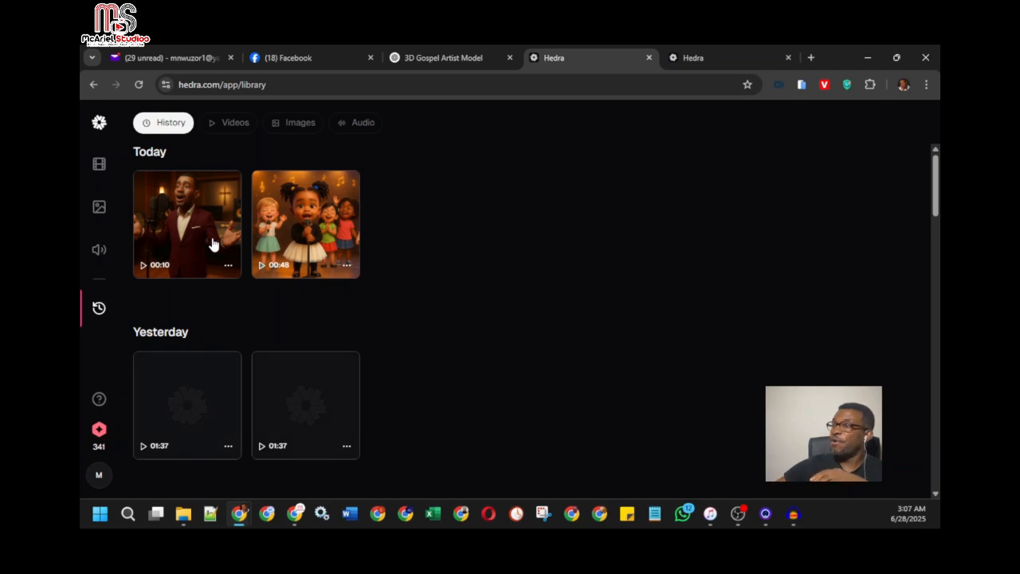
# Review the prompts and generated images in the 3D Gospel Artist Model chat in ChatGPT, and return to the Hedra library
pyautogui.click(439, 59)
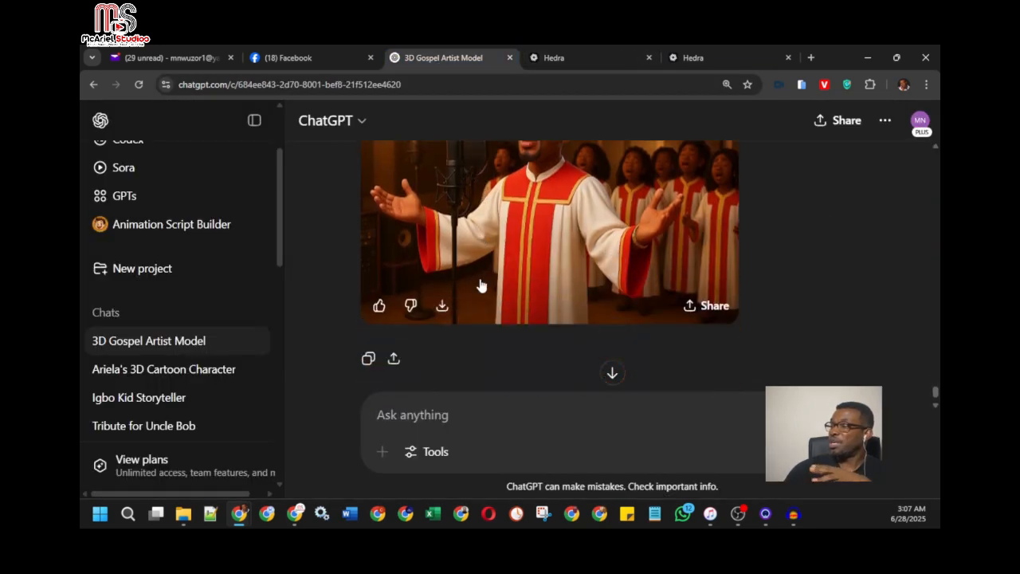
pyautogui.scroll(1, 481, 285)
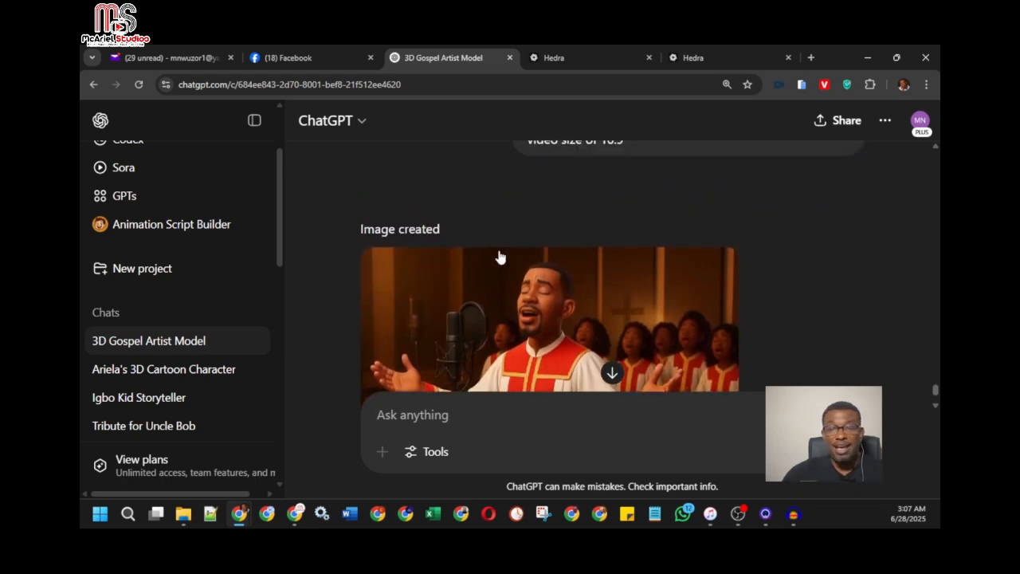
pyautogui.scroll(2, 532, 227)
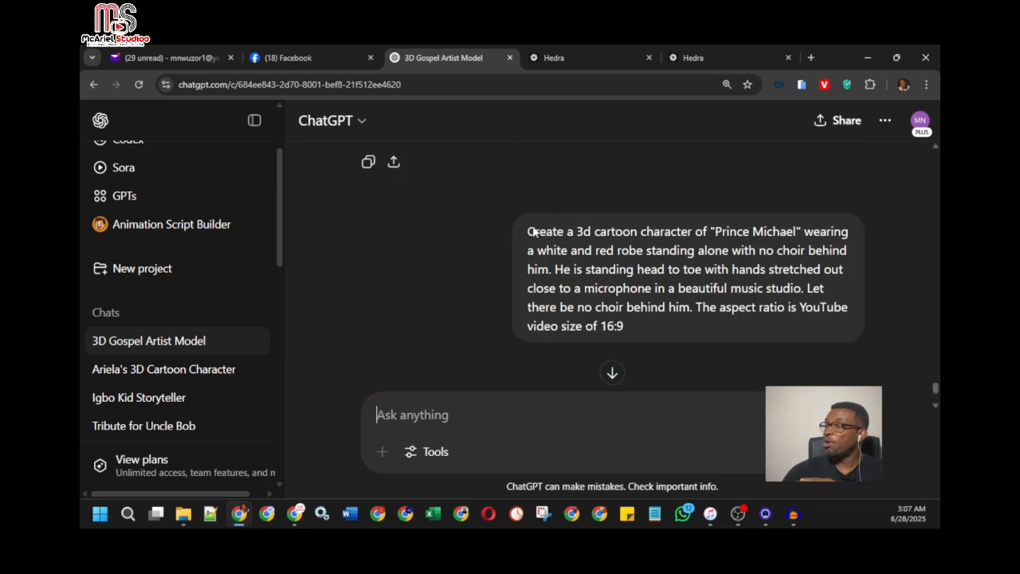
pyautogui.scroll(-3, 532, 231)
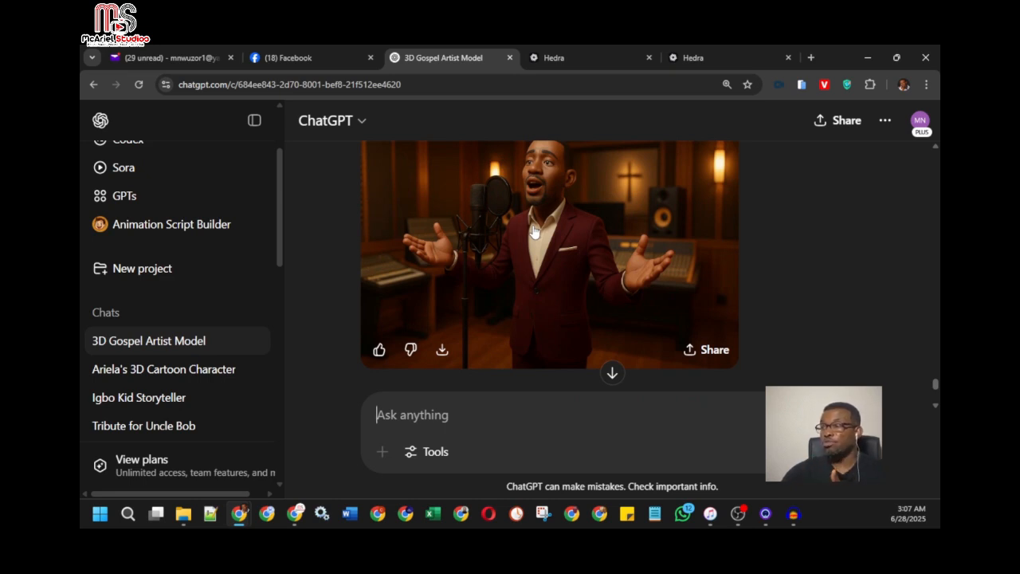
pyautogui.scroll(1, 534, 230)
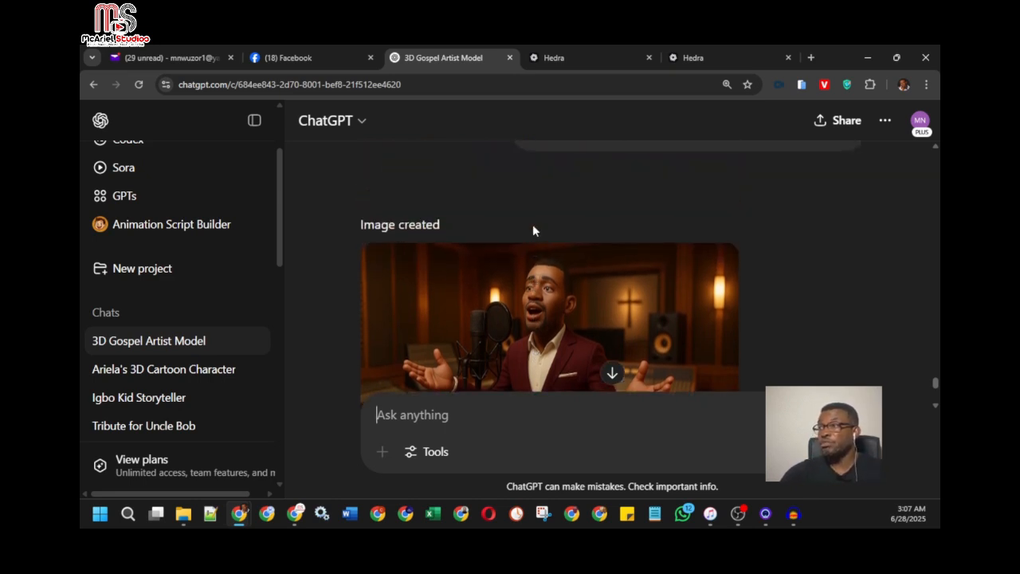
pyautogui.click(562, 58)
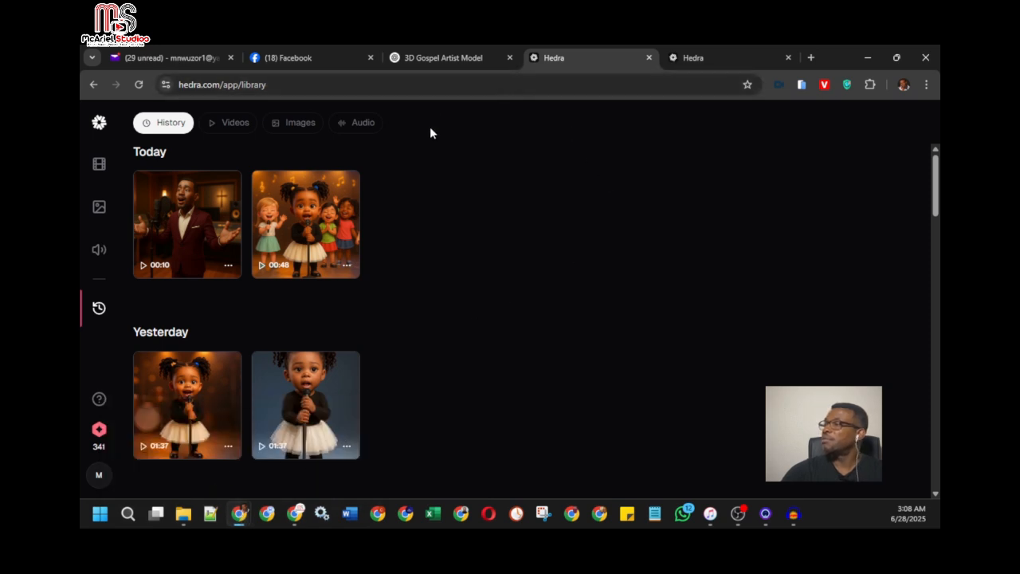
# In File Explorer, open the Final folder of AI Grace Videos and play the Grace video titled with the artist's name in a maximized player
pyautogui.moveTo(185, 514)
pyautogui.click(202, 475)
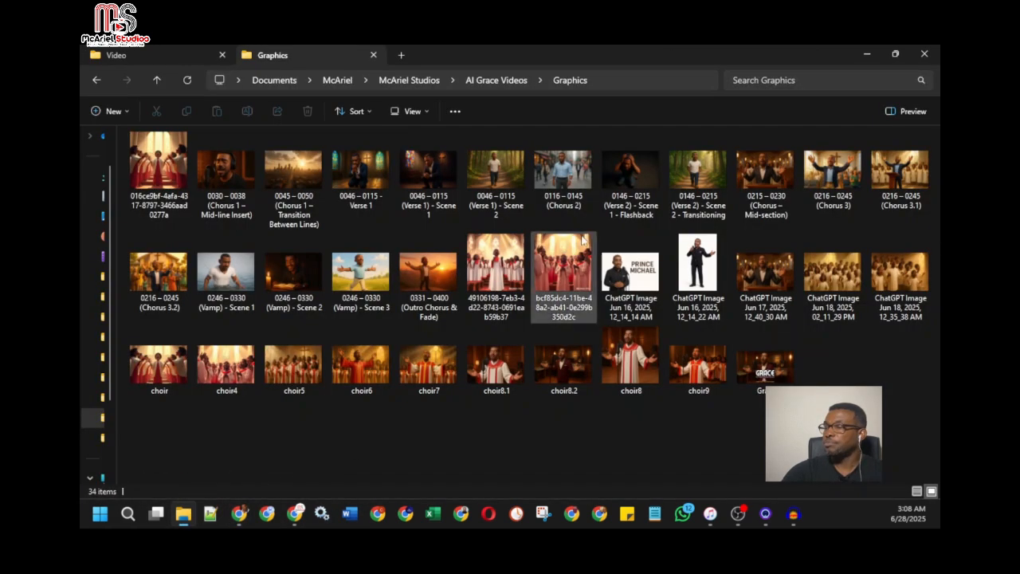
pyautogui.click(504, 80)
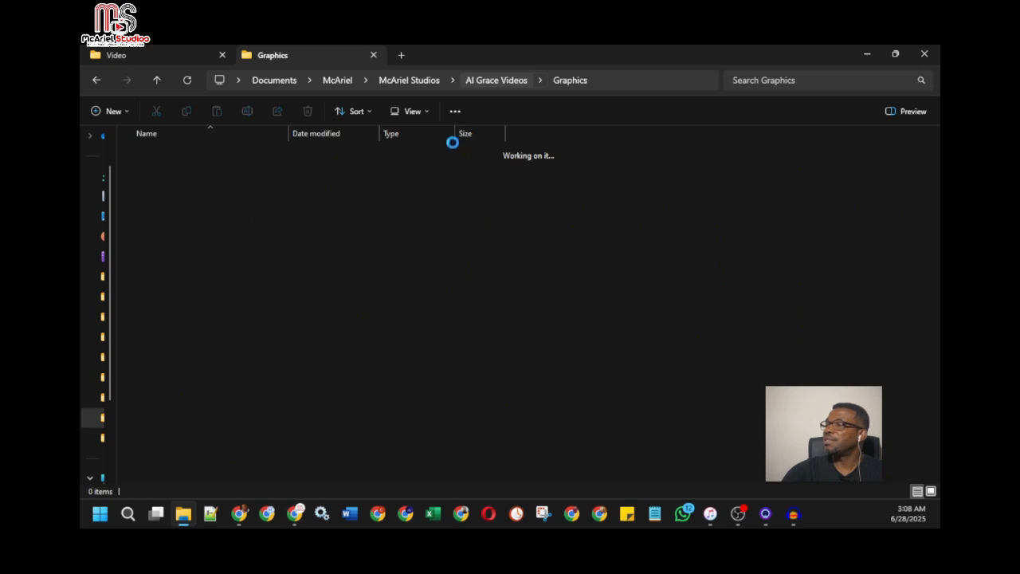
pyautogui.doubleClick(177, 170)
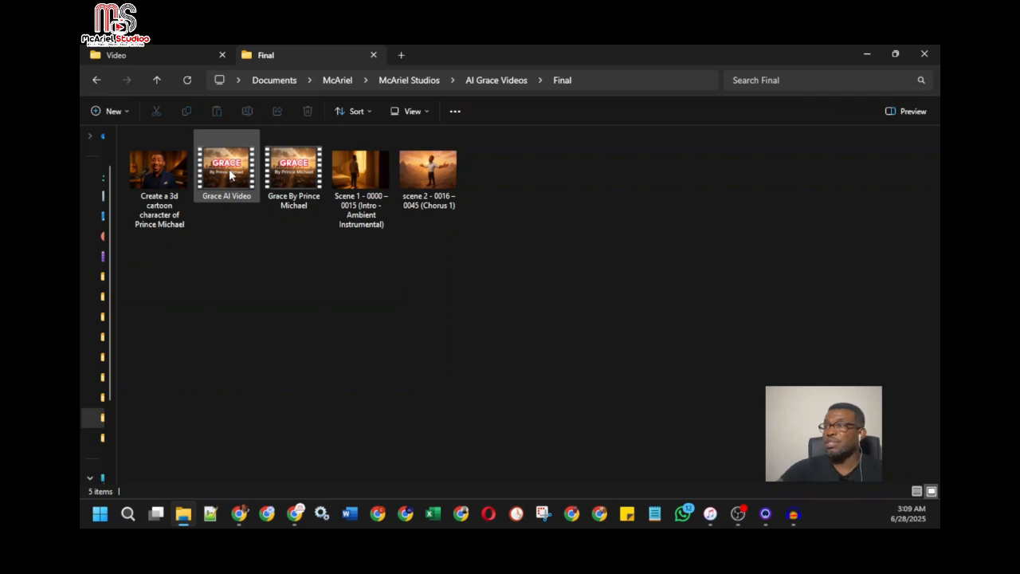
pyautogui.click(290, 176)
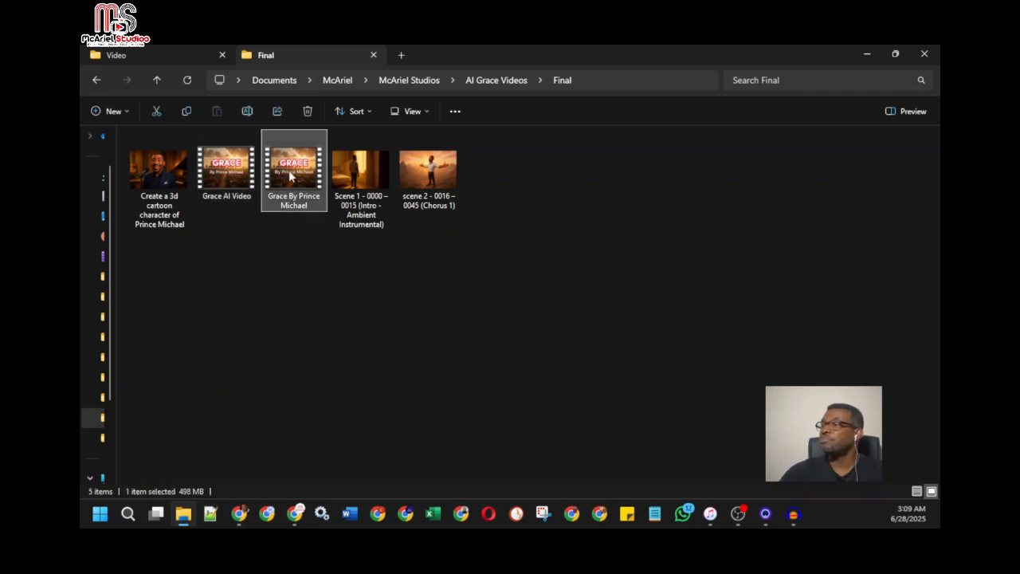
pyautogui.doubleClick(289, 169)
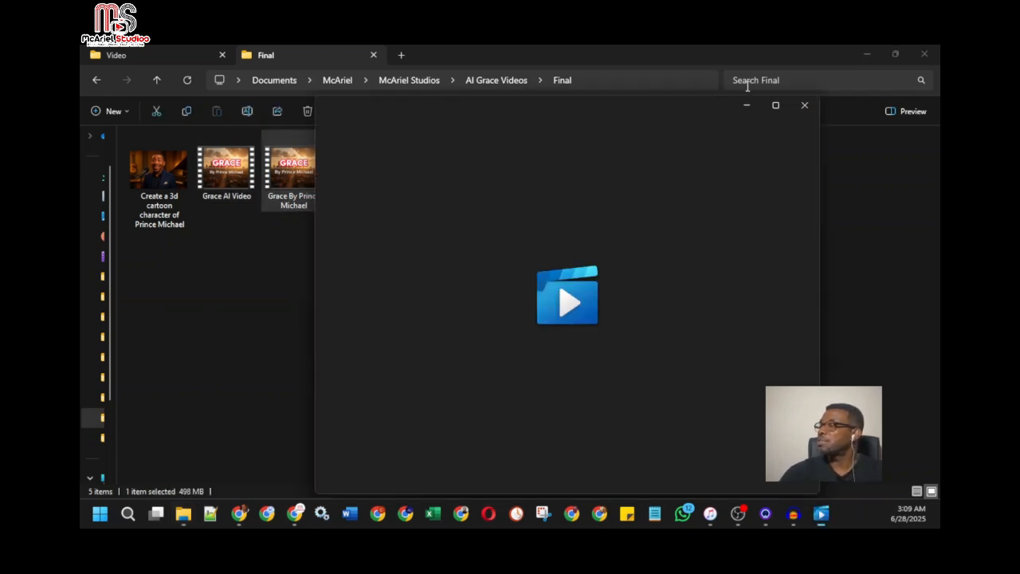
pyautogui.click(776, 106)
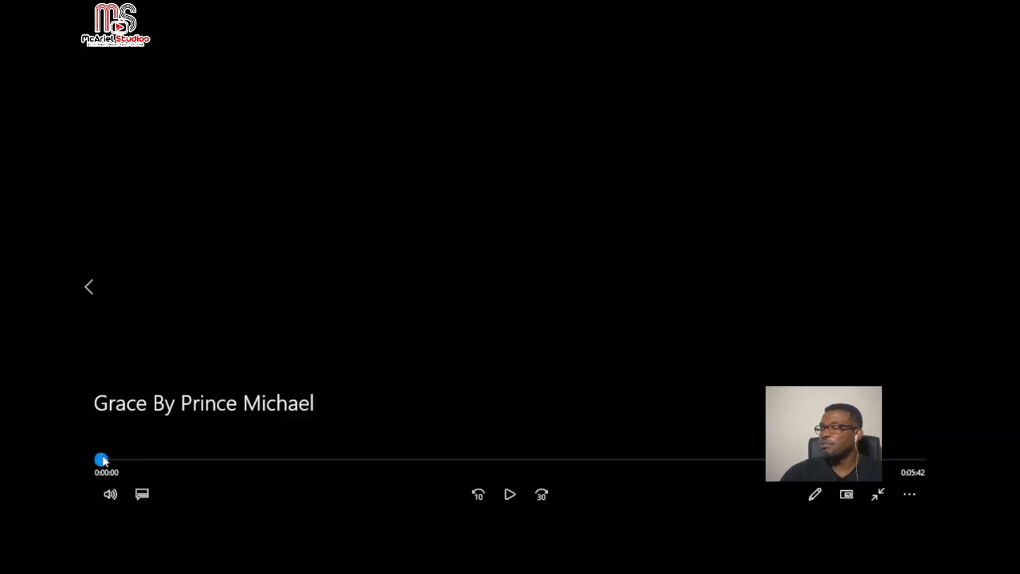
# Step through the video's opening titles to the 9-second mark, replay the production credit, pause, and minimize the player
pyautogui.moveTo(102, 459); pyautogui.dragTo(114, 459)
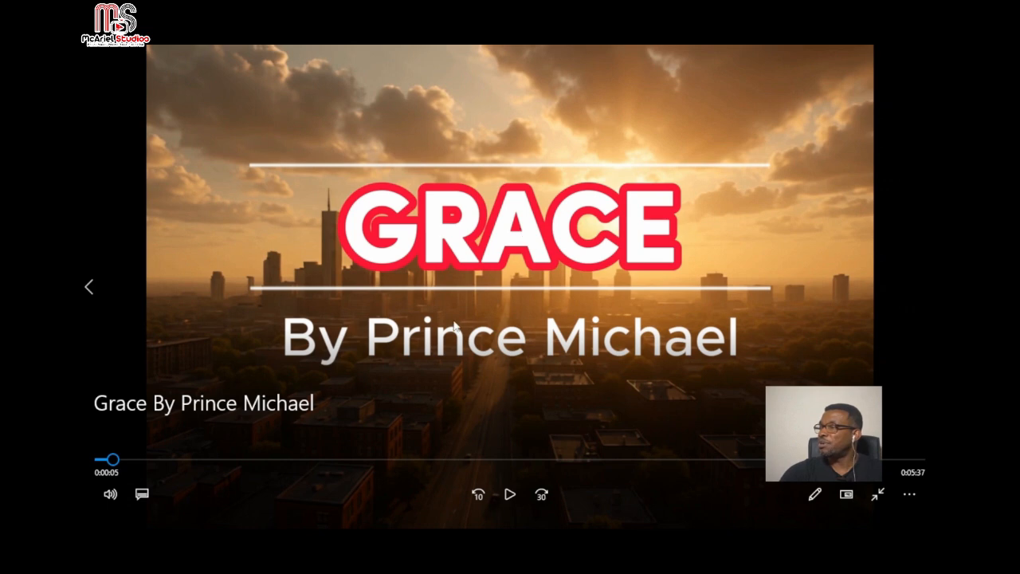
pyautogui.moveTo(114, 465); pyautogui.dragTo(120, 466)
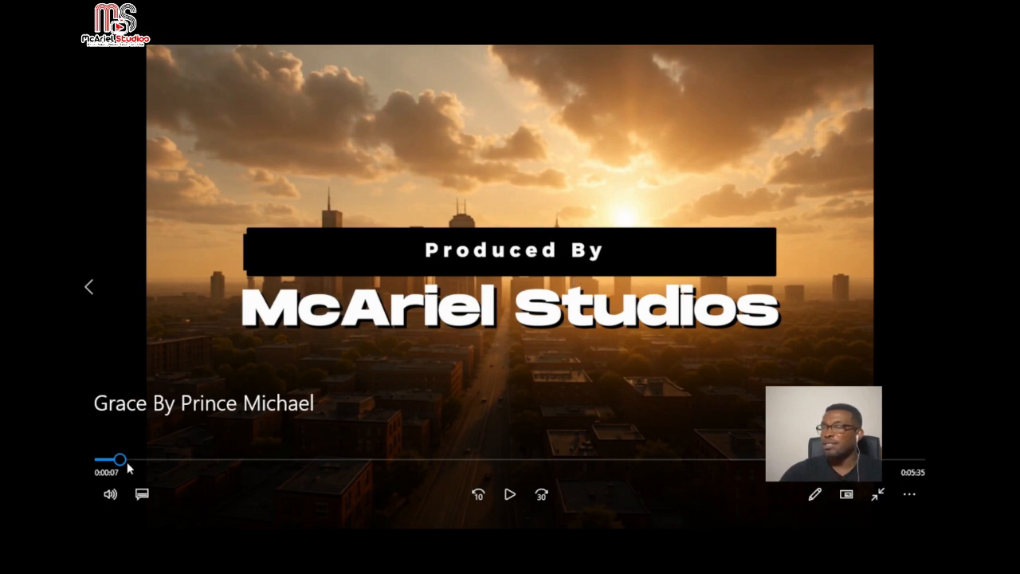
pyautogui.moveTo(120, 462); pyautogui.dragTo(124, 460)
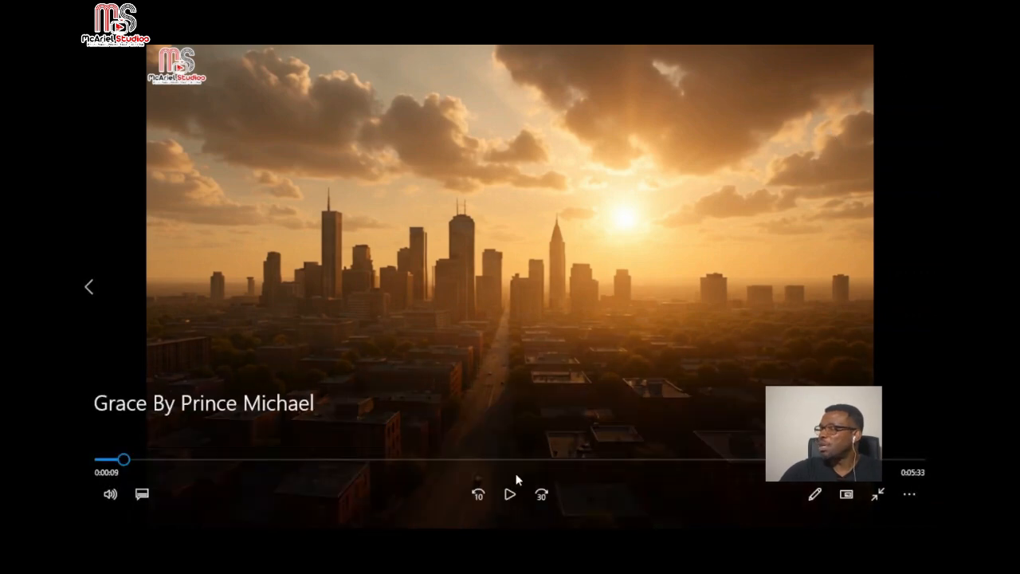
pyautogui.click(510, 497)
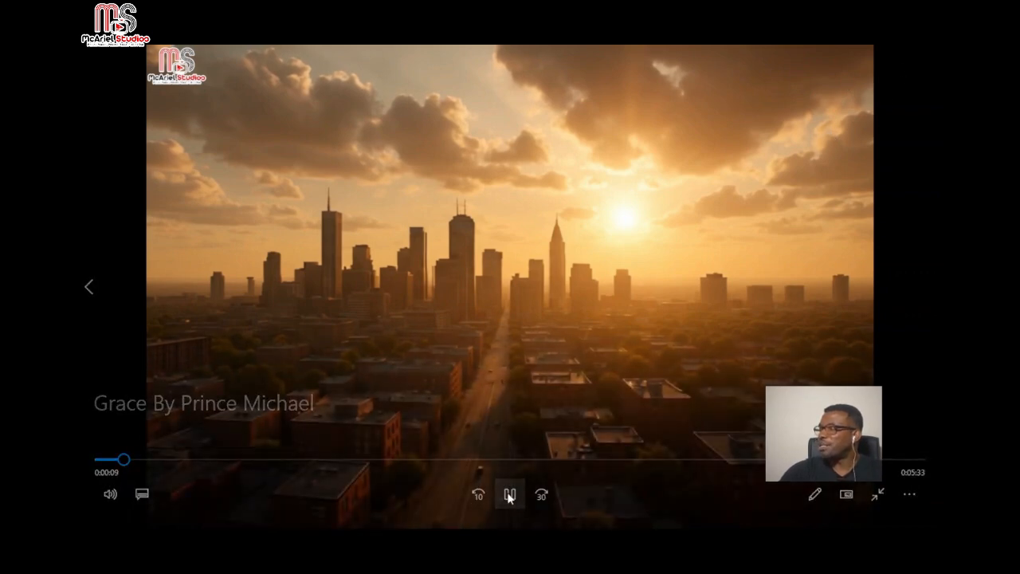
pyautogui.click(111, 460)
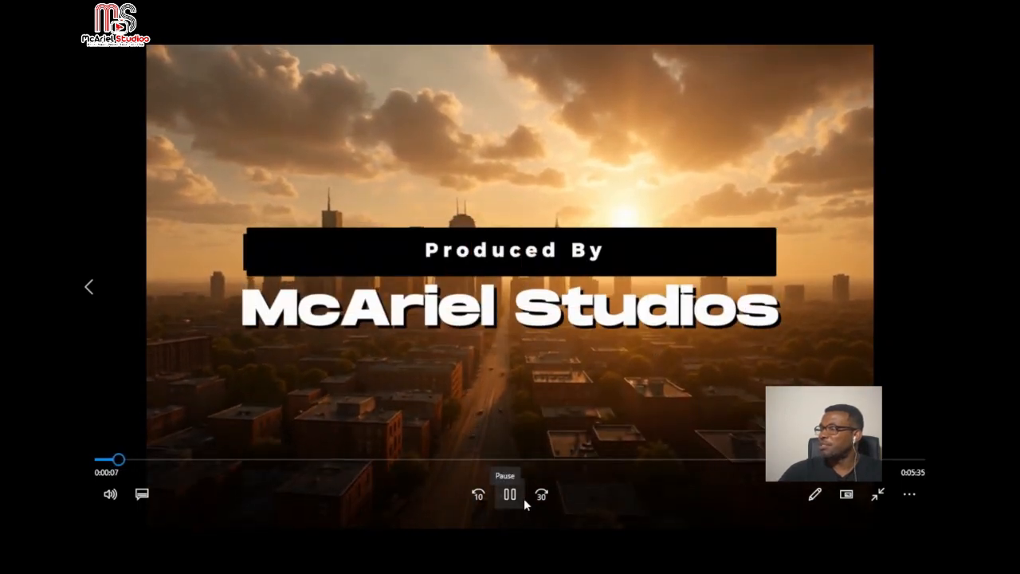
pyautogui.click(523, 498)
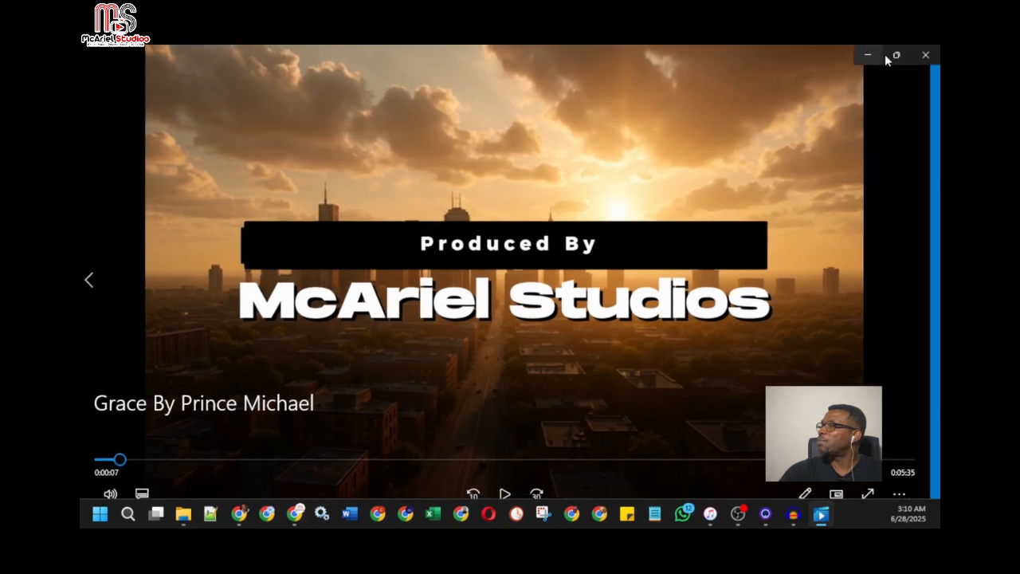
pyautogui.moveTo(900, 57)
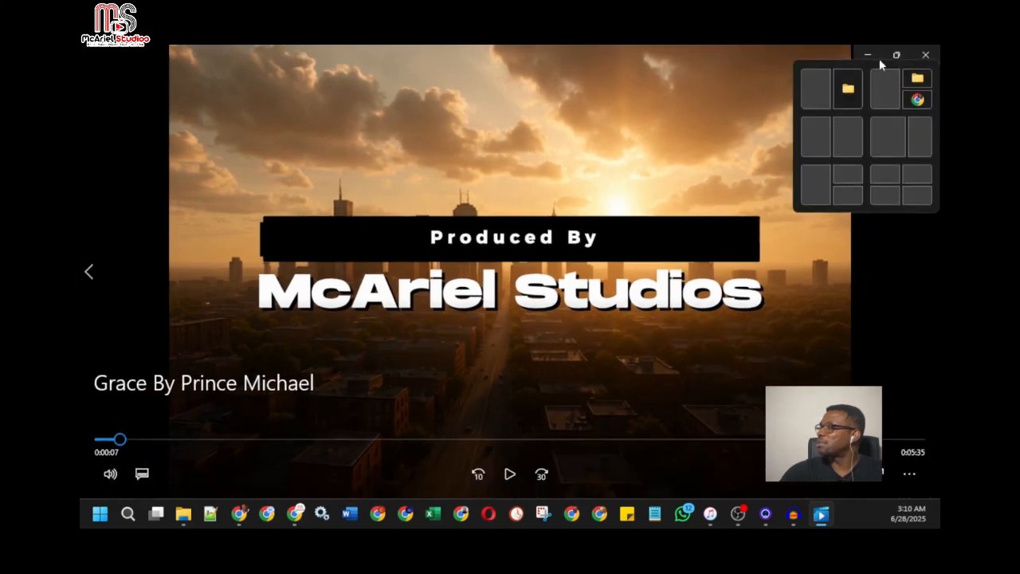
pyautogui.click(867, 57)
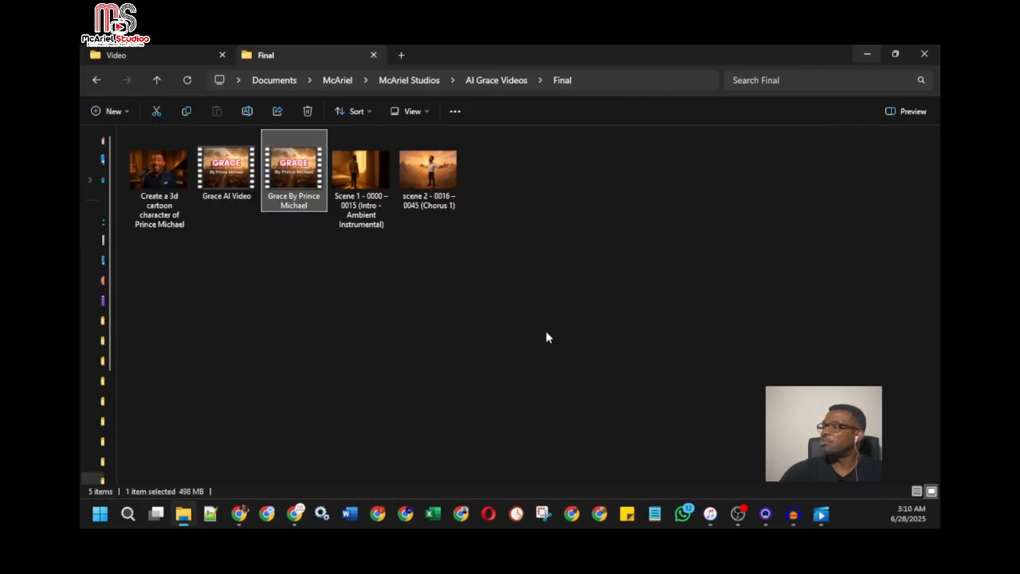
# Return to the Chrome window with Hedra and open Dreamina's video generator in a new tab
pyautogui.moveTo(296, 516)
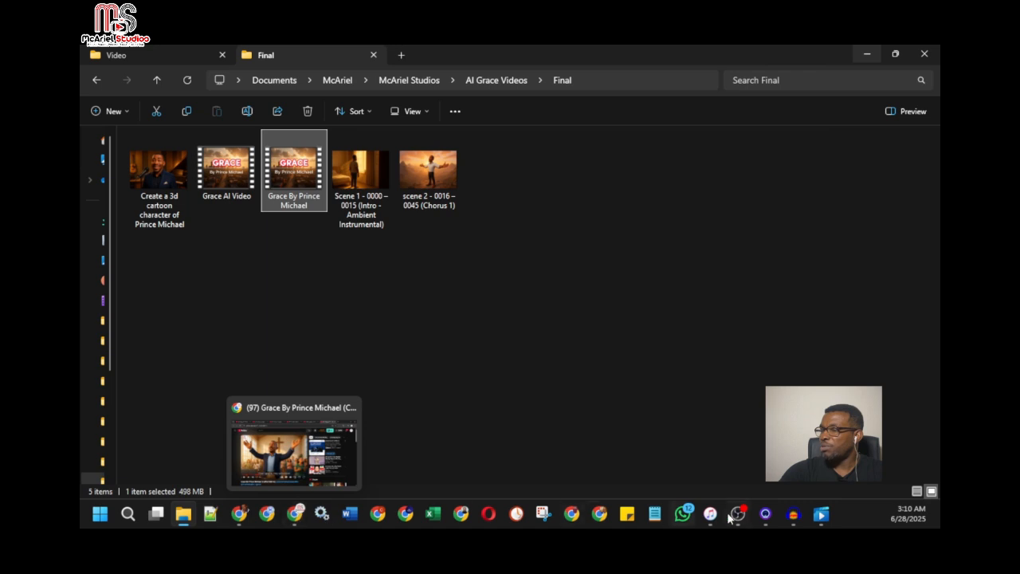
pyautogui.moveTo(772, 519)
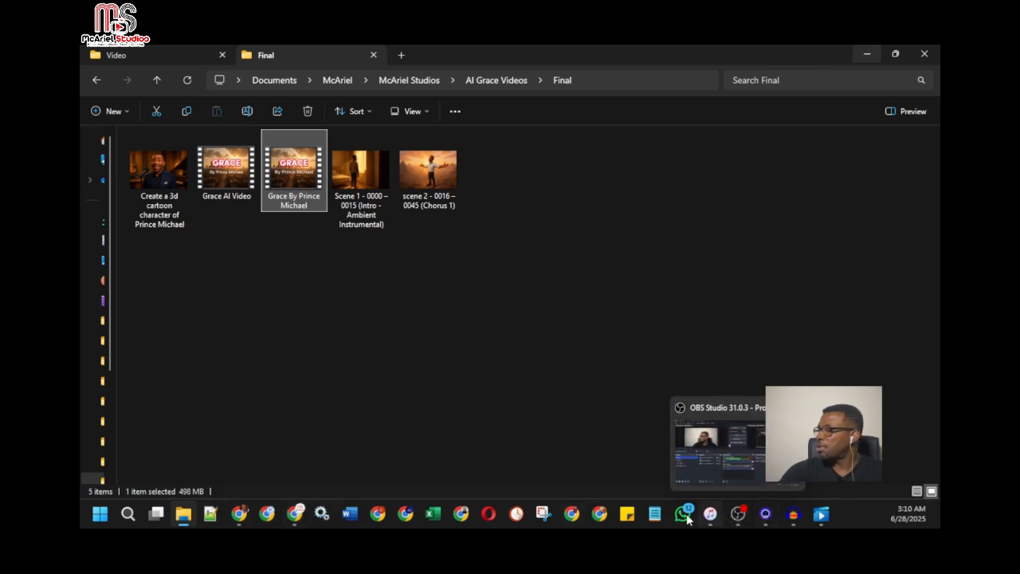
pyautogui.moveTo(239, 514)
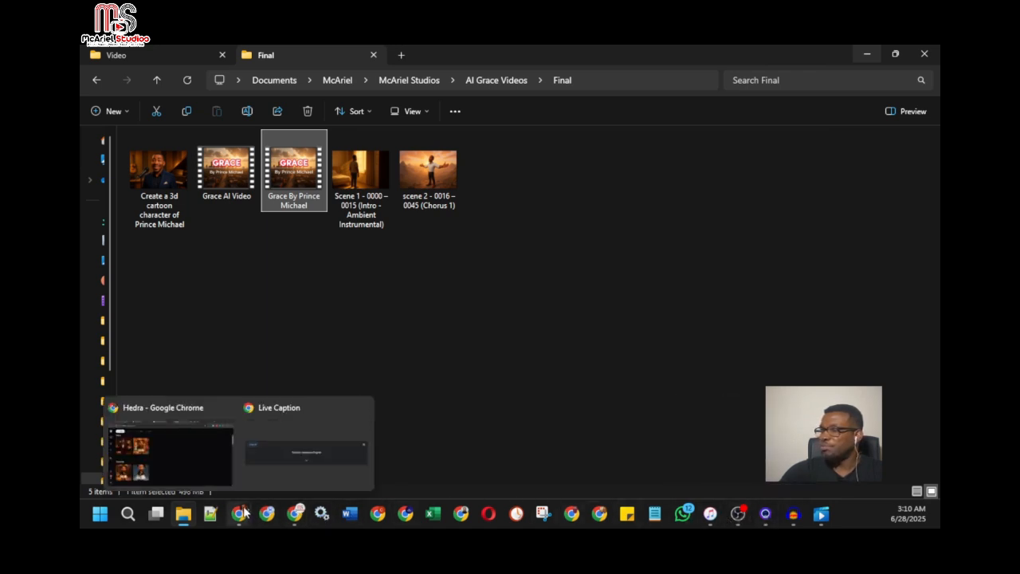
pyautogui.click(255, 470)
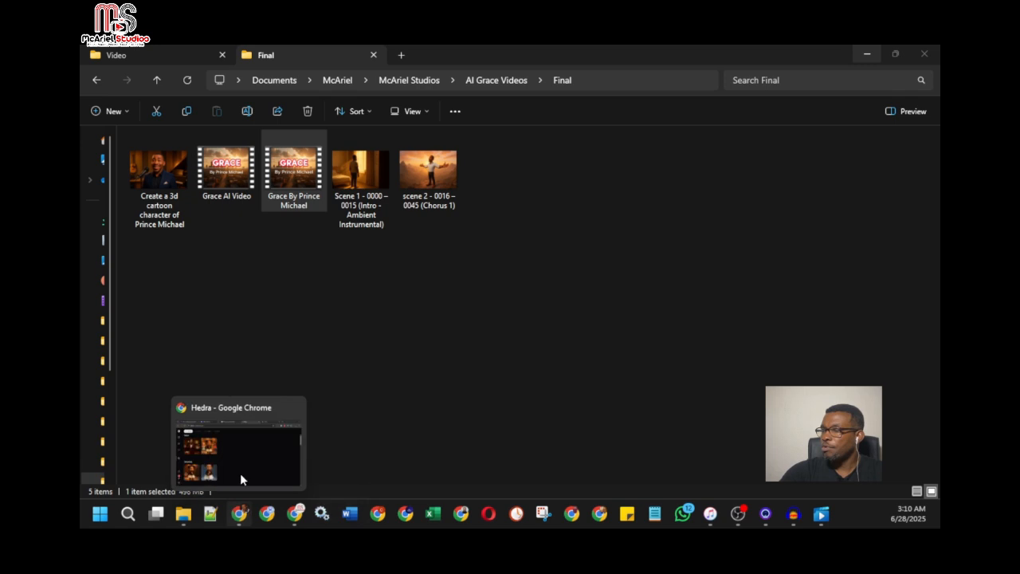
pyautogui.click(240, 472)
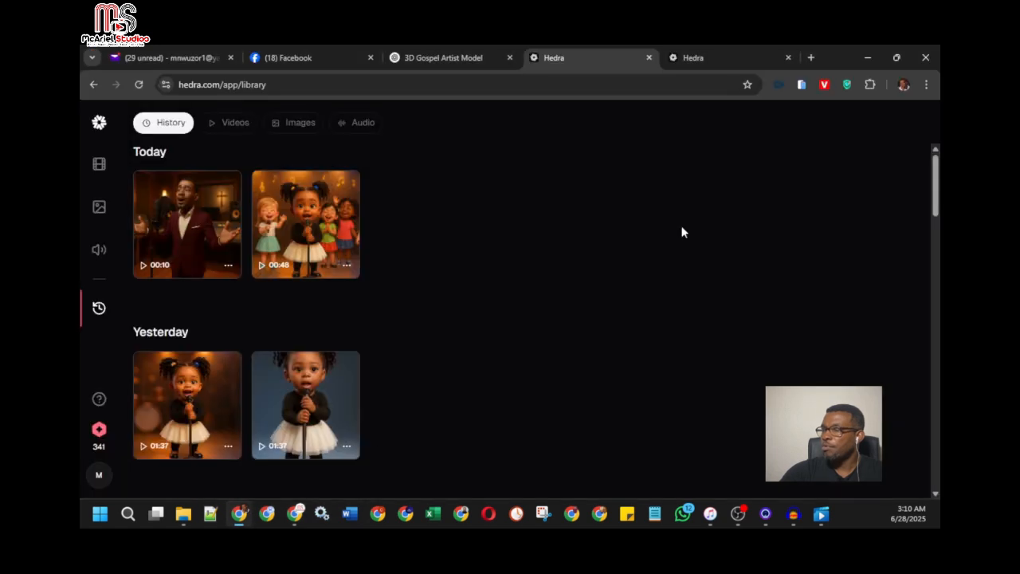
pyautogui.click(810, 56)
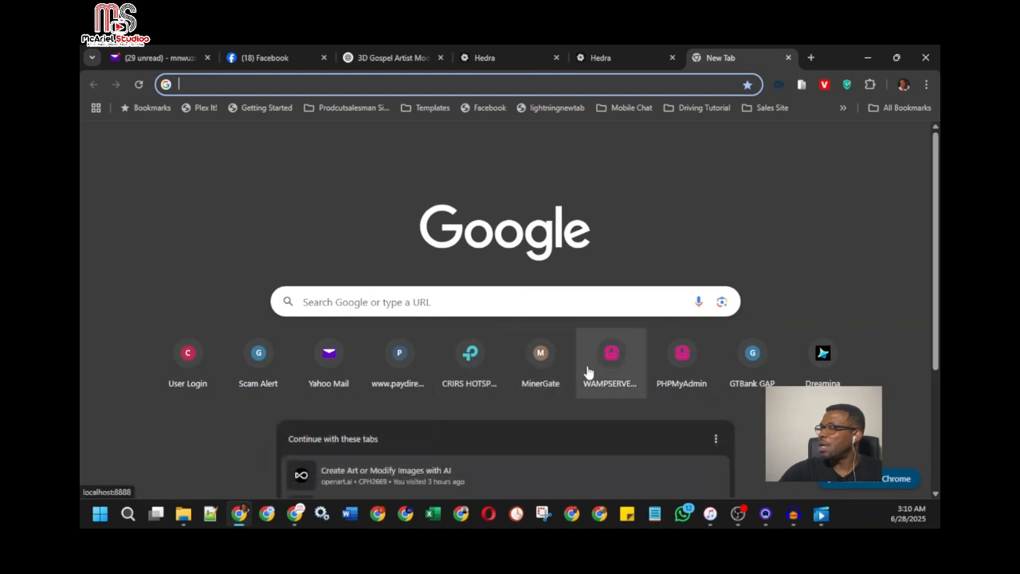
pyautogui.click(817, 357)
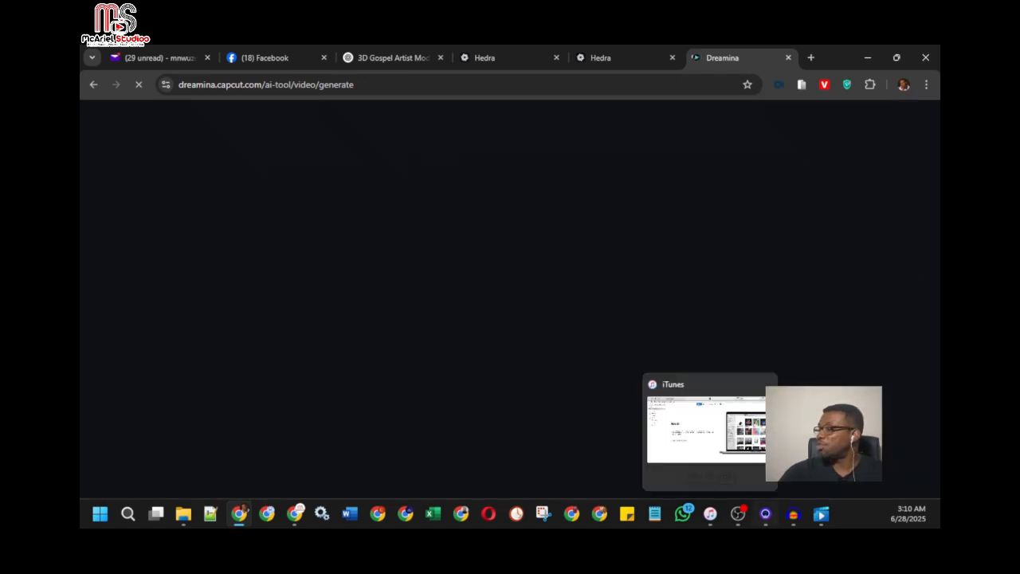
# Switch back to the Grace video in Movies & TV, play it from the production credit into the kneeling church scene, and pause
pyautogui.click(817, 518)
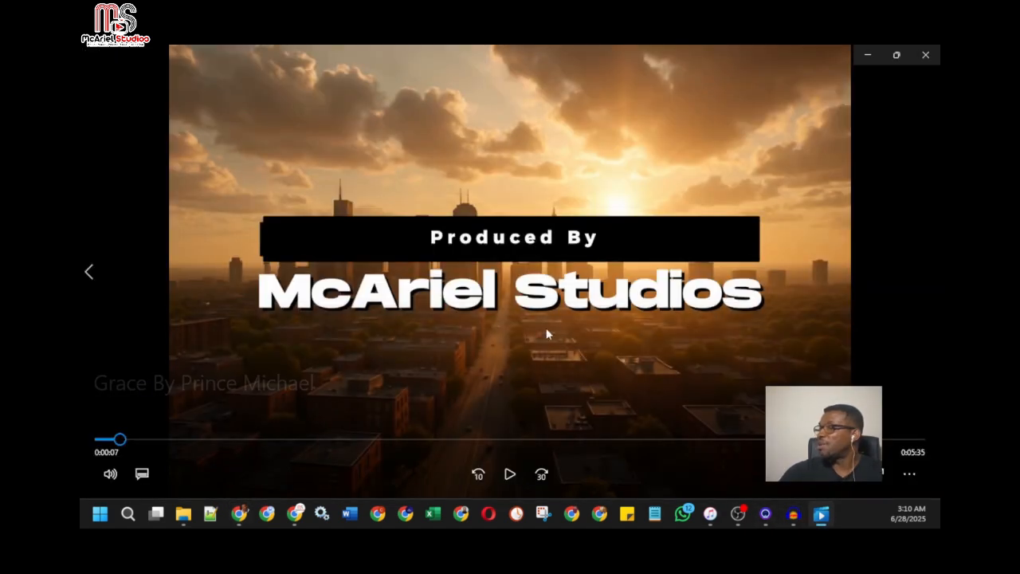
pyautogui.moveTo(821, 514)
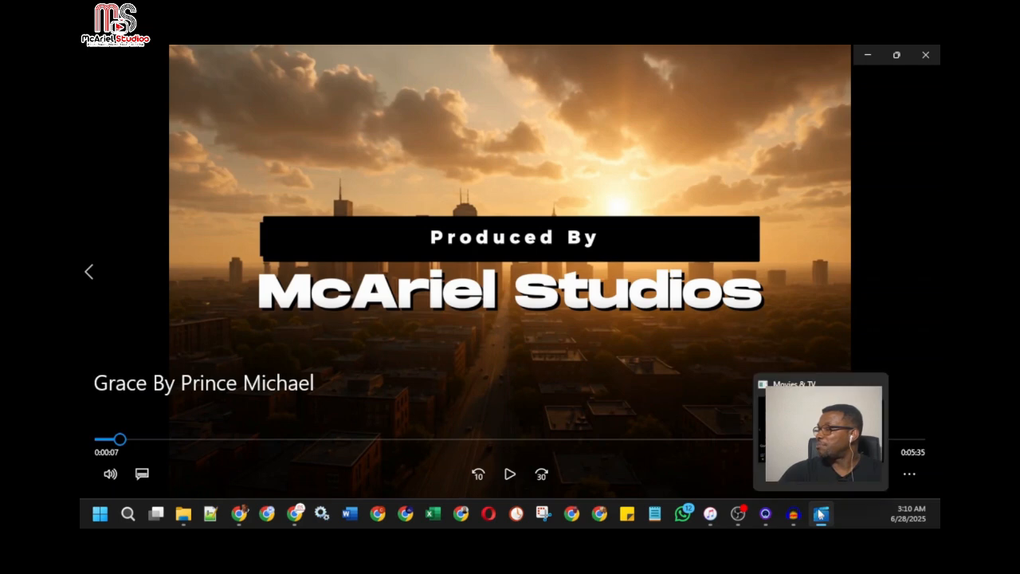
pyautogui.click(822, 515)
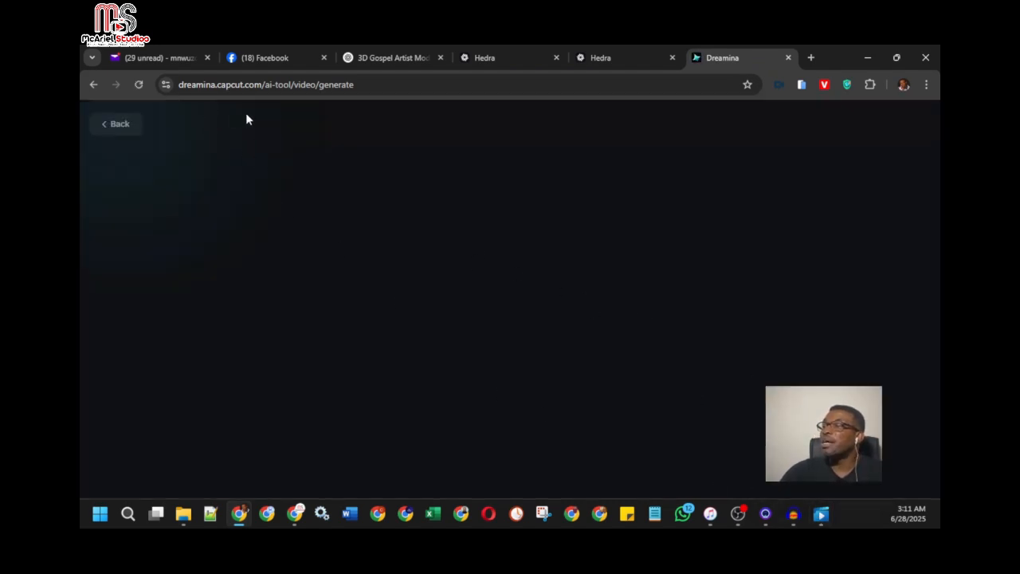
pyautogui.moveTo(825, 517)
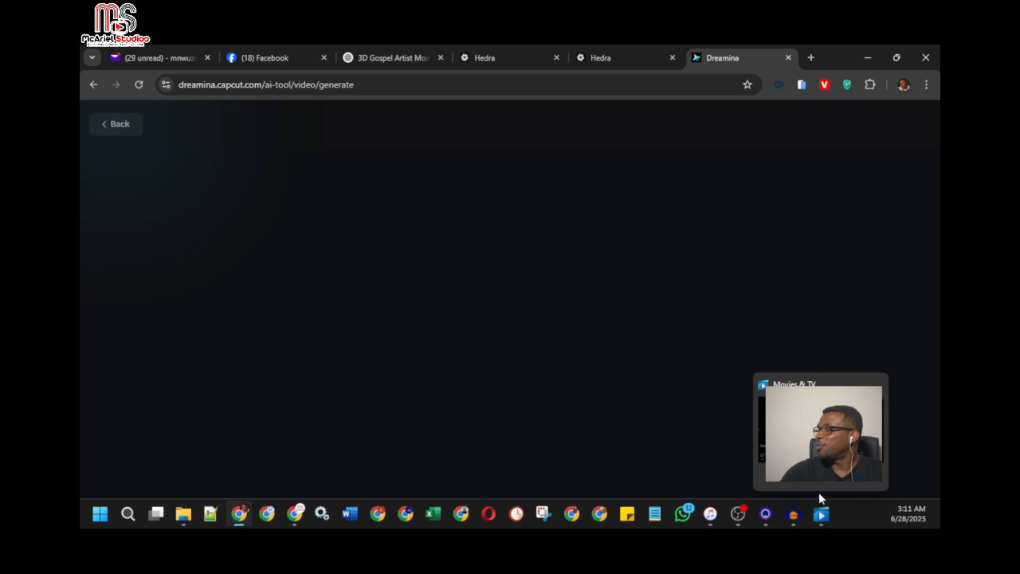
pyautogui.click(820, 494)
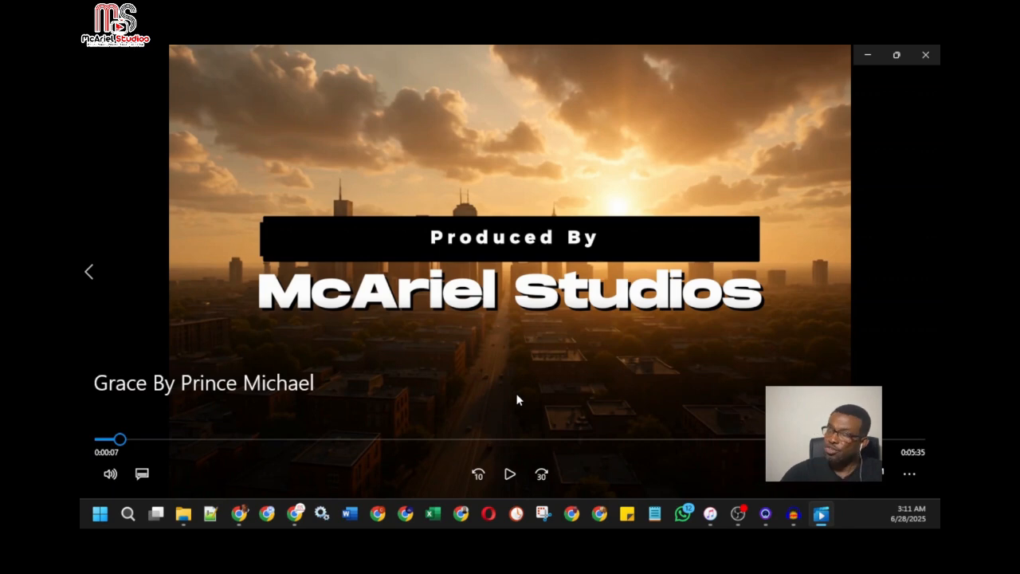
pyautogui.click(508, 475)
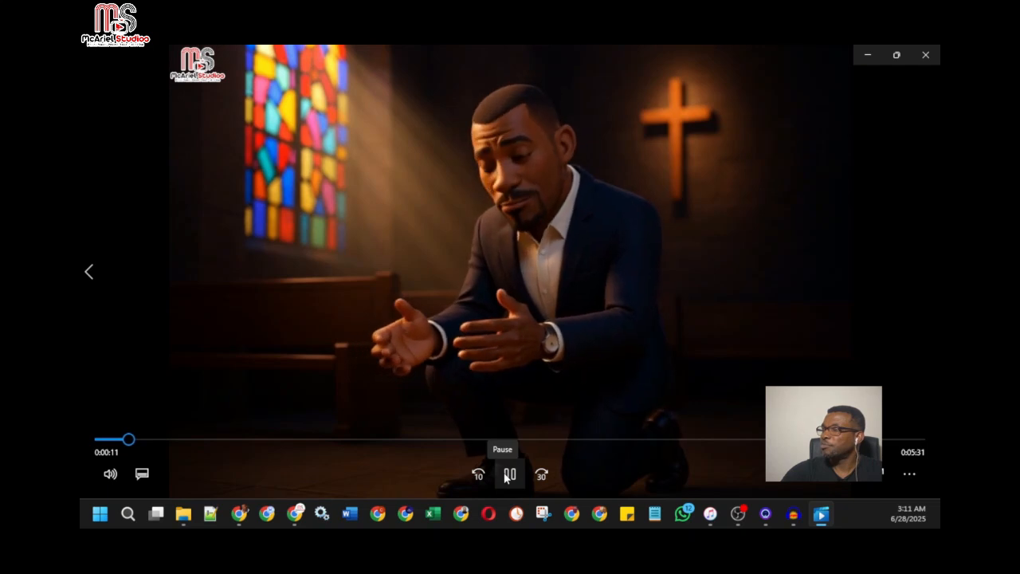
pyautogui.click(509, 475)
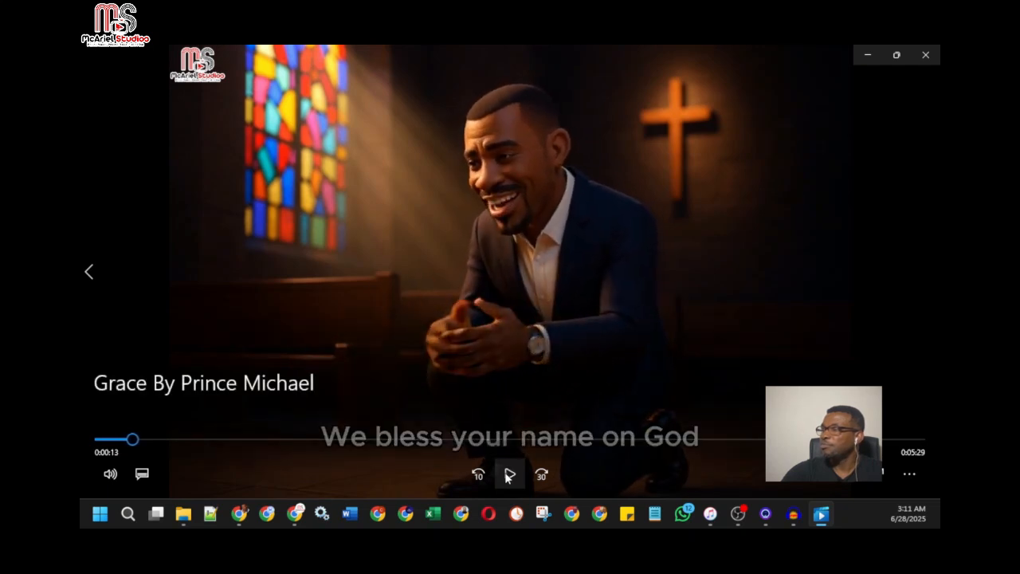